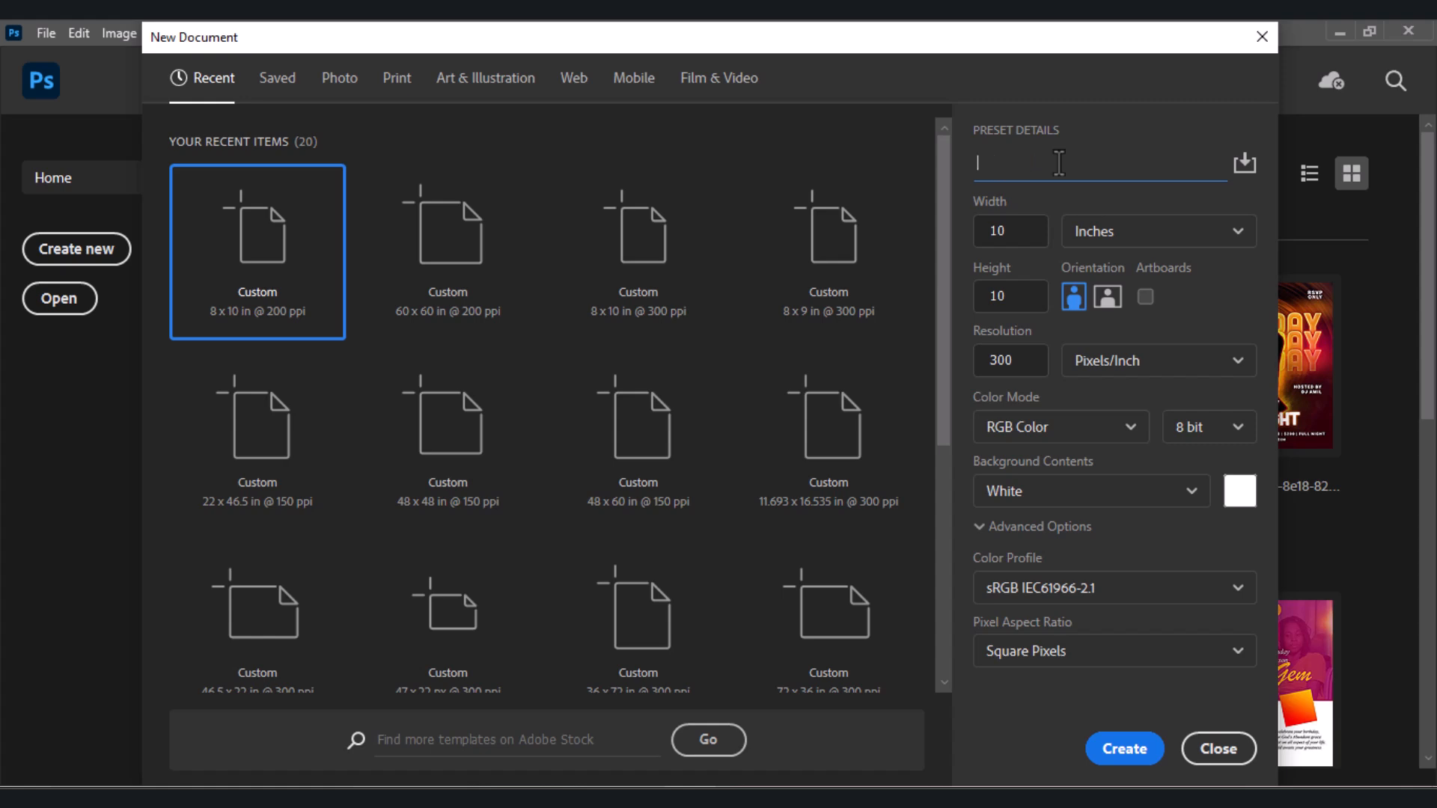
- Create a new document named HAPPY BIRTHDAY FLYER, 8 inches wide by 10 inches high at 300 pixels per inch
{"action": "type", "text": "APPY B"}
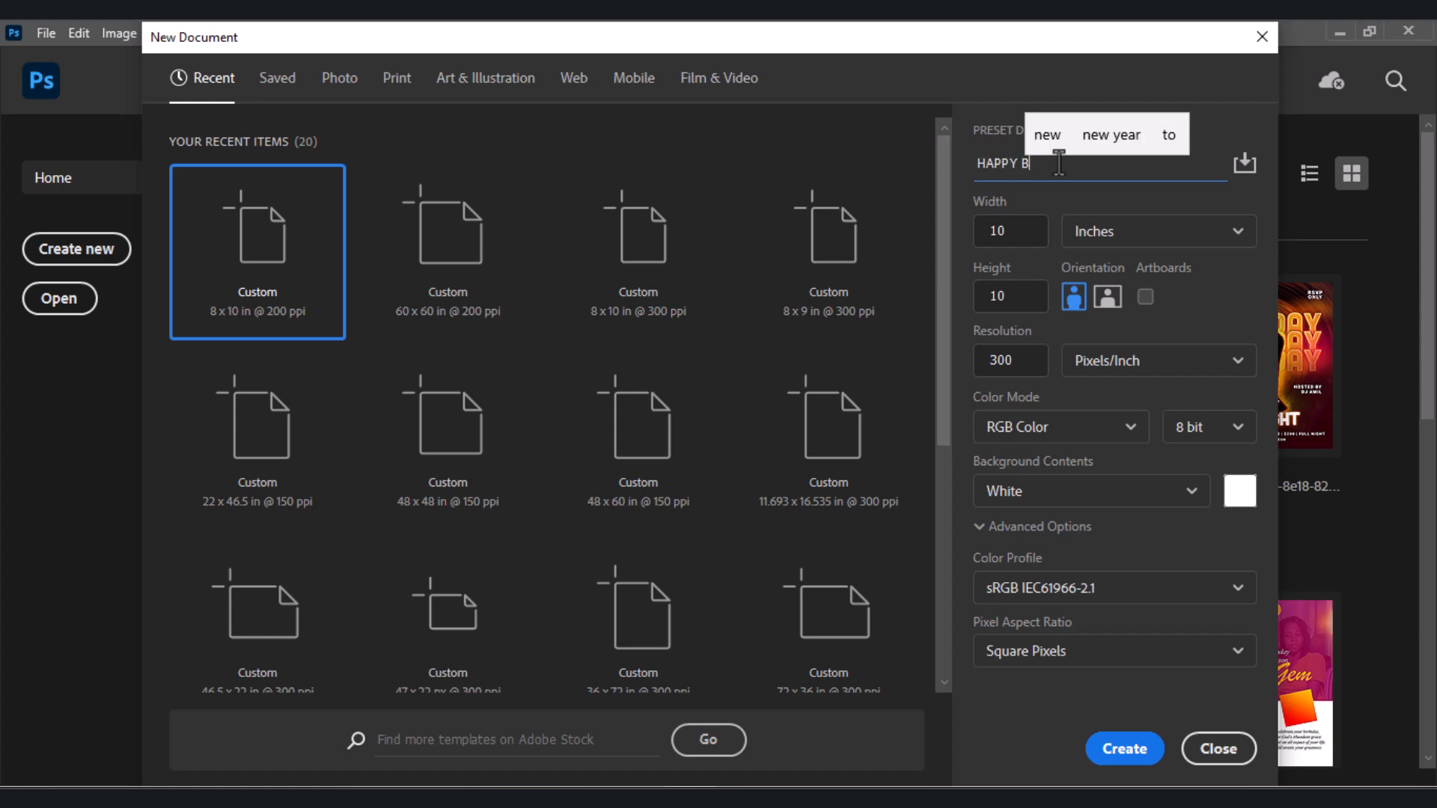
{"action": "type", "text": "IRTHDAY FLYER"}
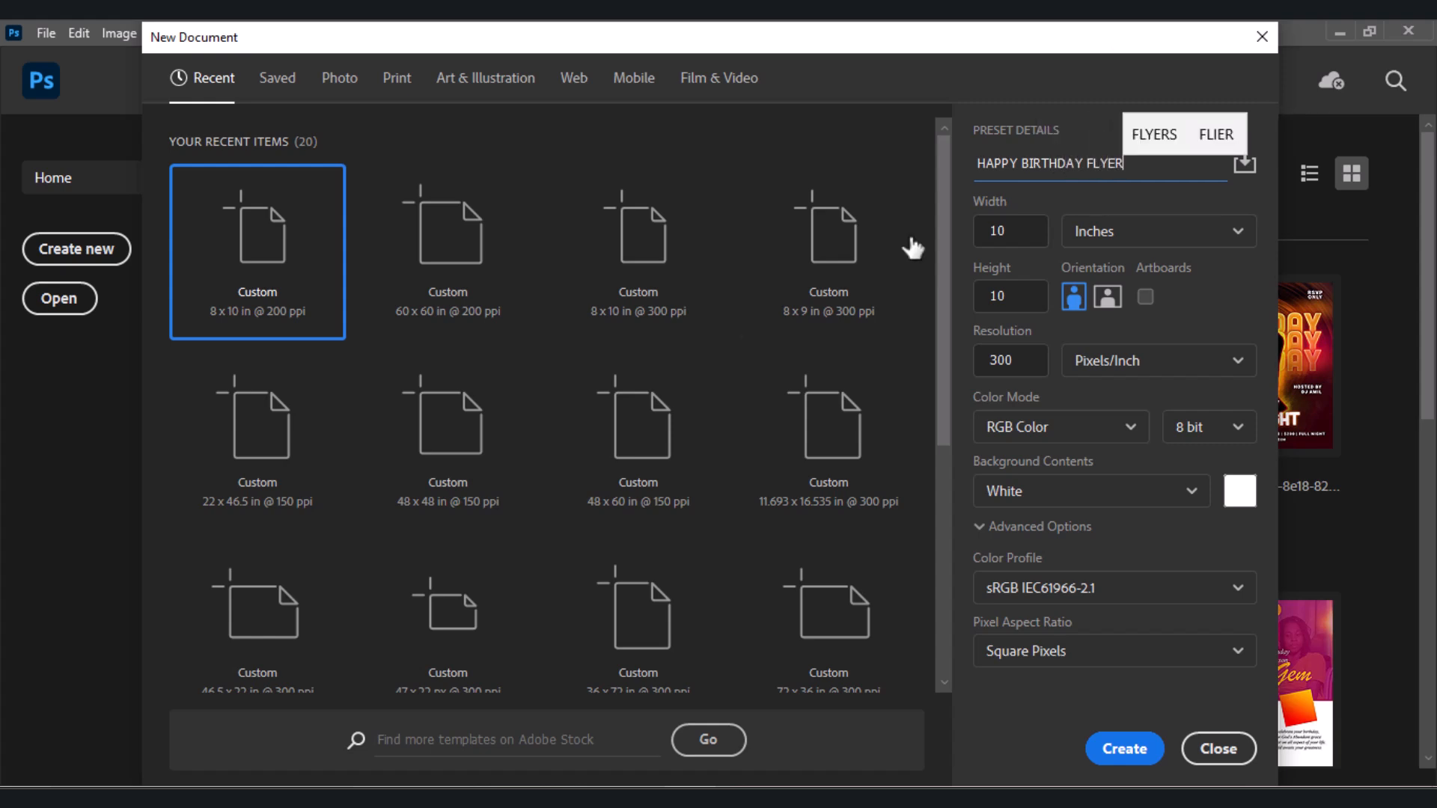
{"action": "left_click", "coordinate": [1022, 236]}
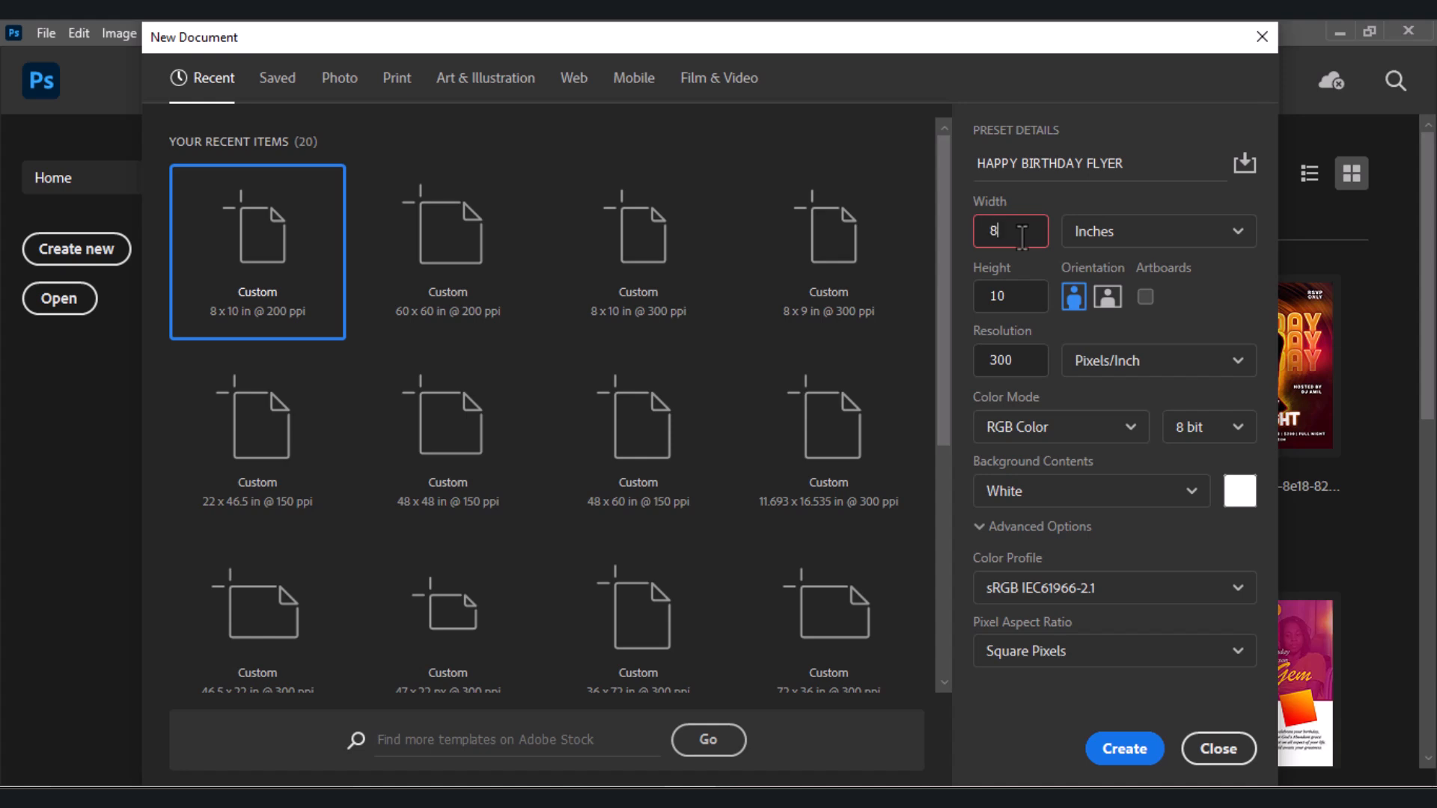
{"action": "type", "text": "8"}
{"action": "left_click", "coordinate": [1124, 748]}
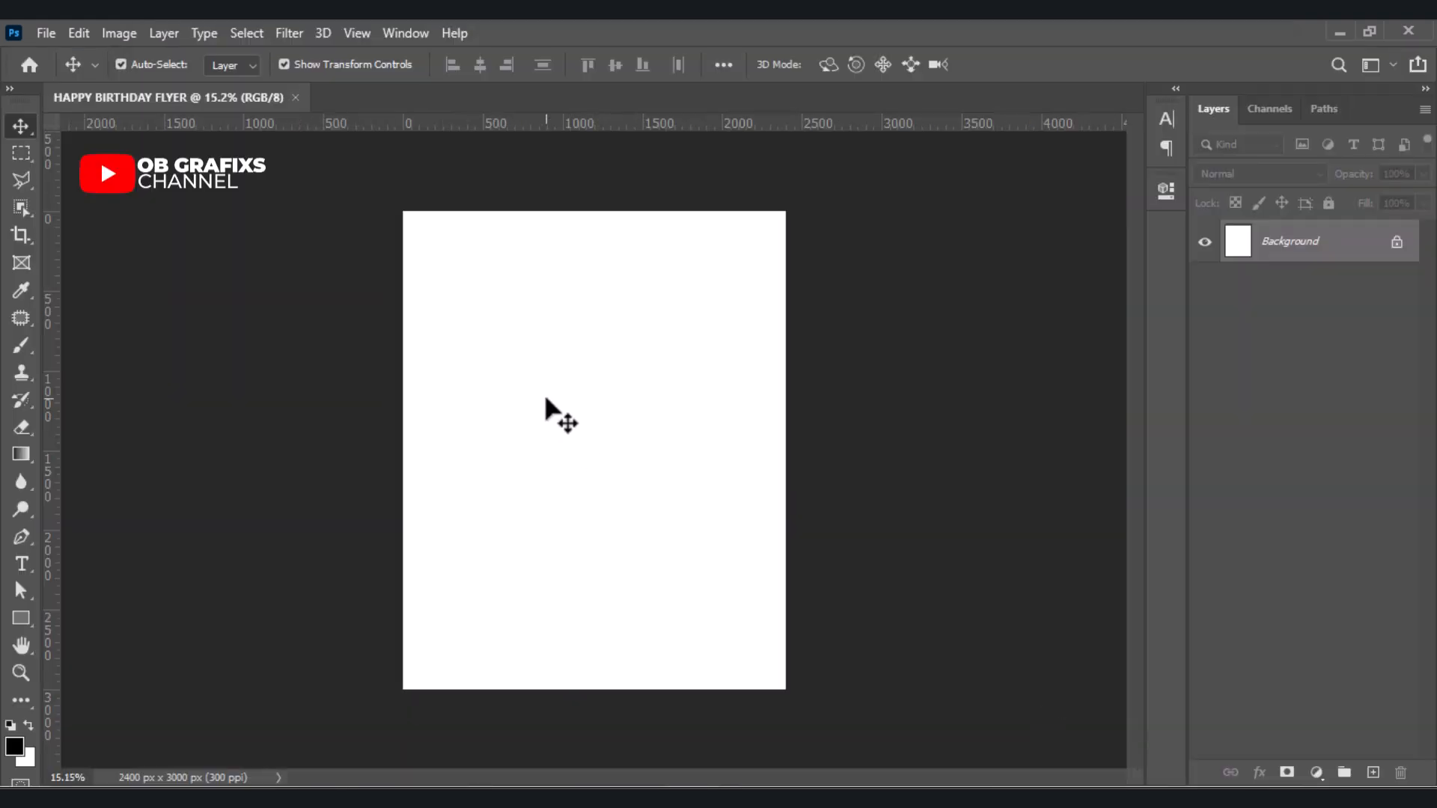
- Add two horizontal guides to the canvas, at 10% and 90% of its height
{"action": "left_click", "coordinate": [350, 35]}
{"action": "left_click", "coordinate": [417, 639]}
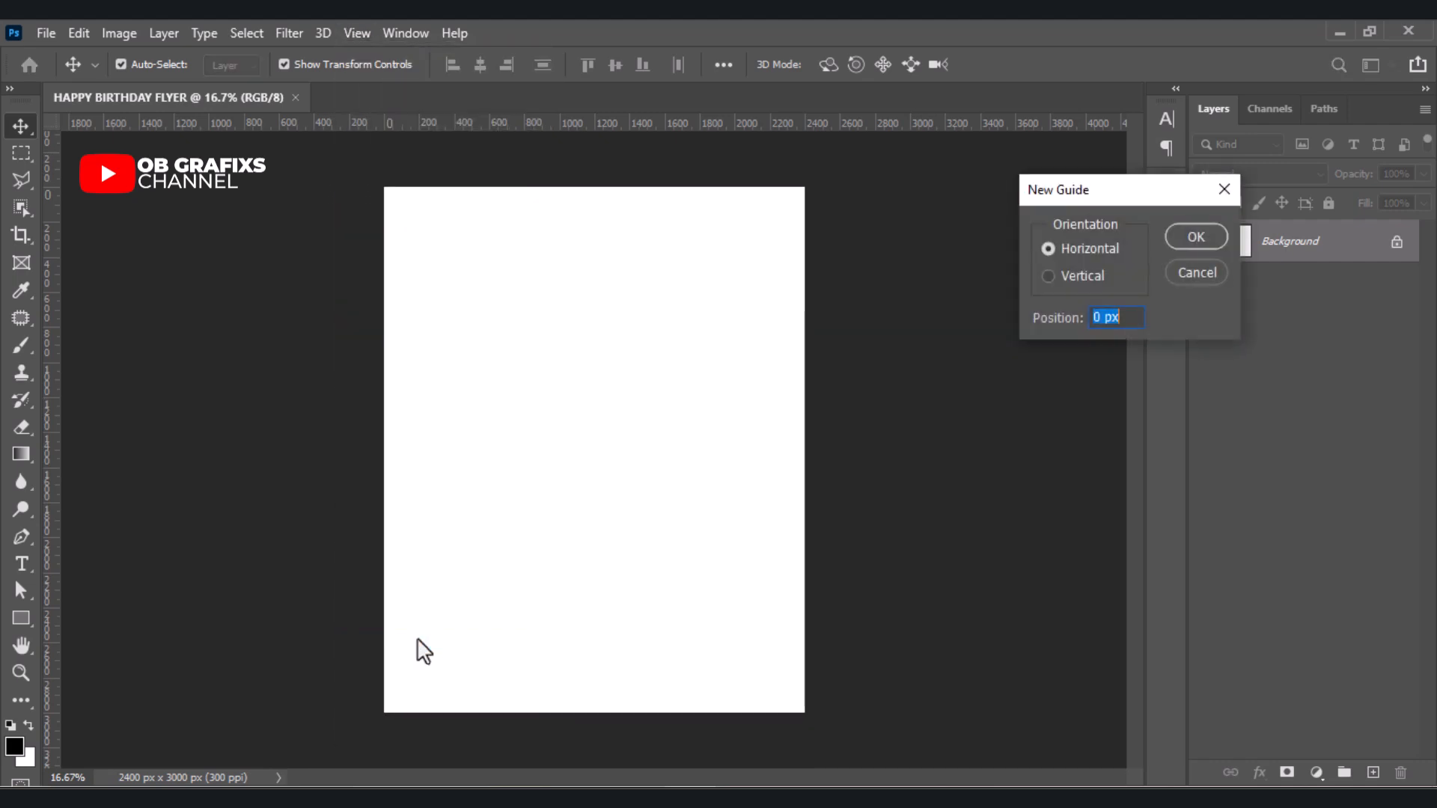
{"action": "type", "text": "10%"}
{"action": "key", "text": "Return"}
{"action": "left_click", "coordinate": [359, 30]}
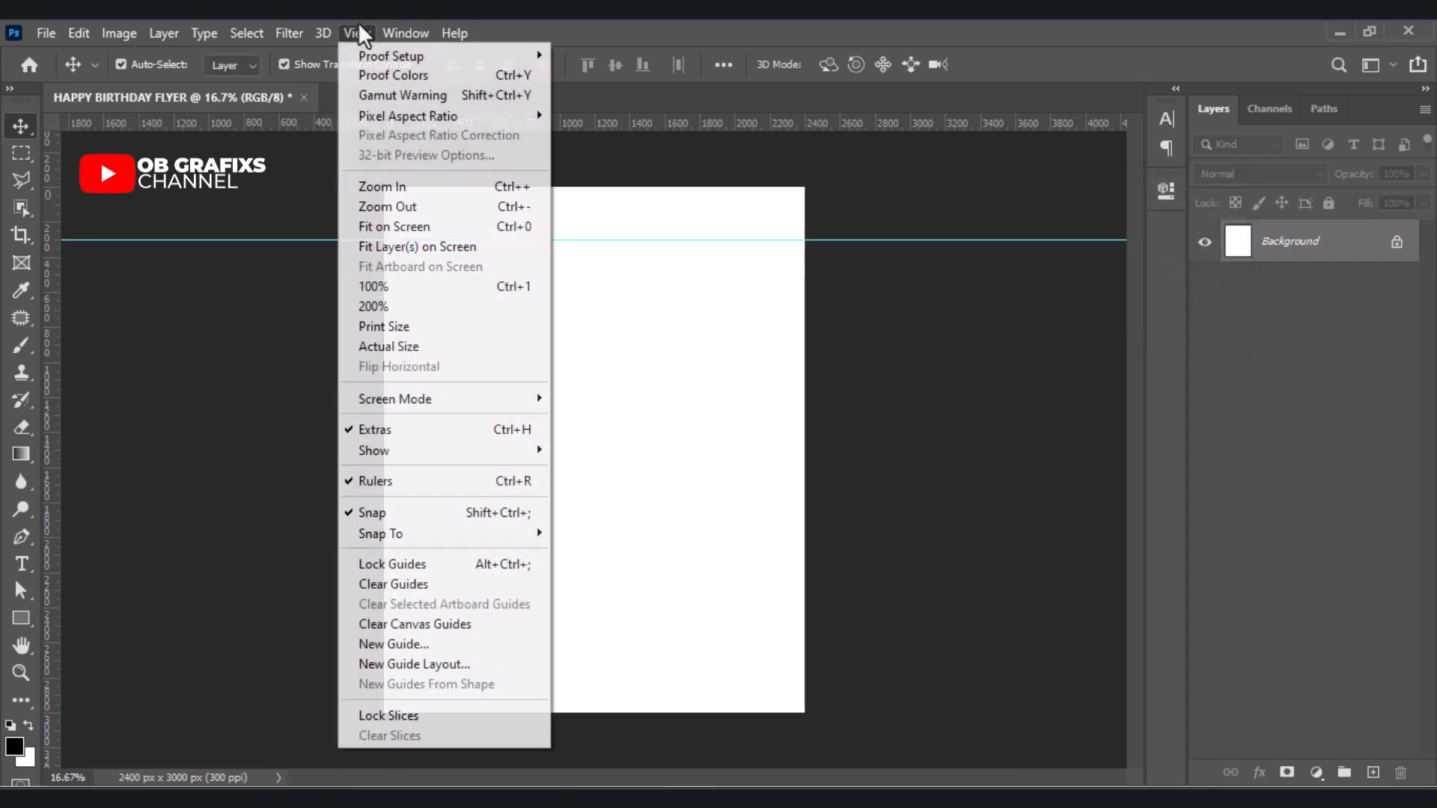
{"action": "left_click", "coordinate": [412, 642]}
{"action": "type", "text": "90"}
{"action": "key", "text": "Return"}
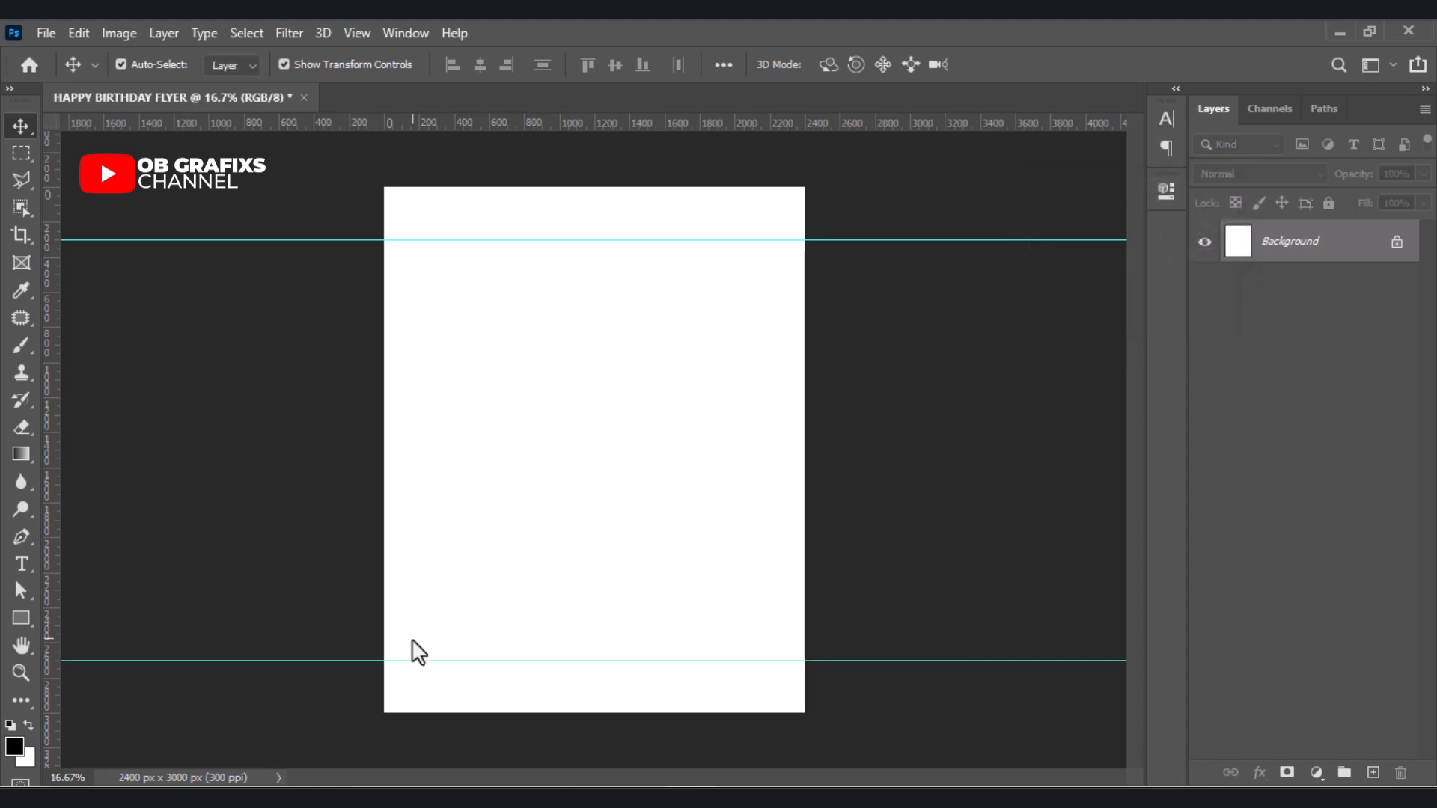
- Add two vertical guides to the canvas, at 10% and 90% of its width
{"action": "left_click", "coordinate": [357, 33]}
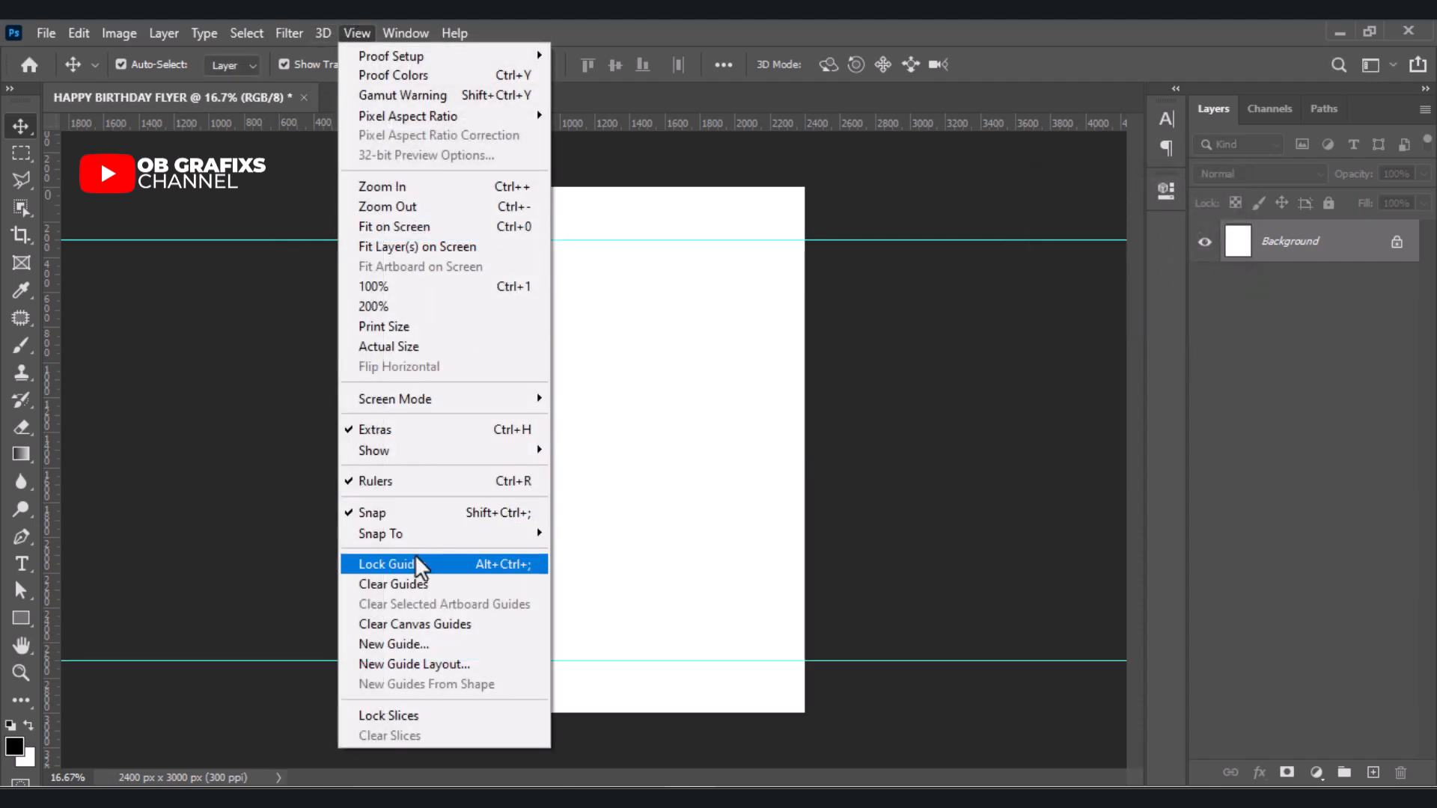
{"action": "left_click", "coordinate": [415, 642]}
{"action": "left_click", "coordinate": [1074, 275]}
{"action": "type", "text": "10"}
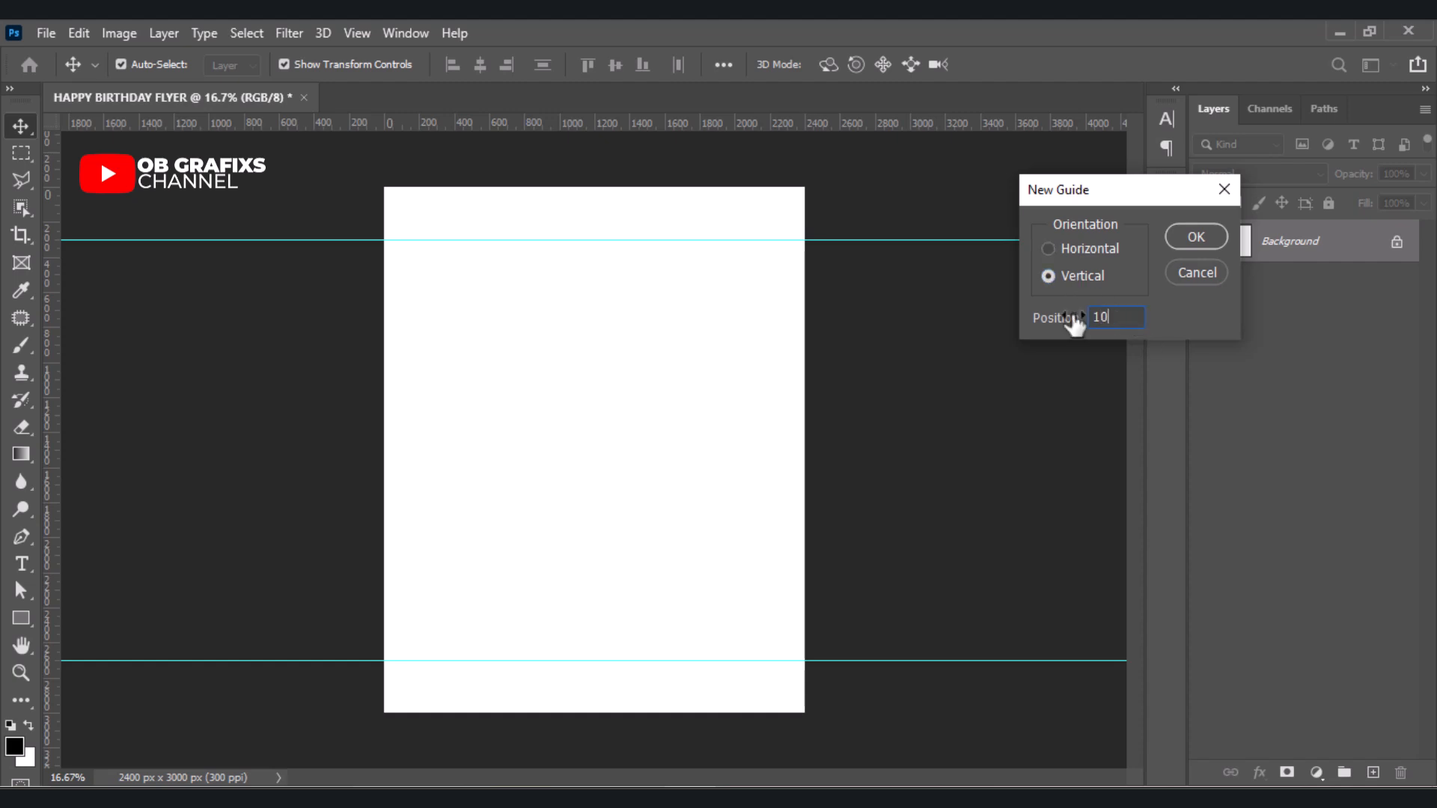
{"action": "key", "text": "Return"}
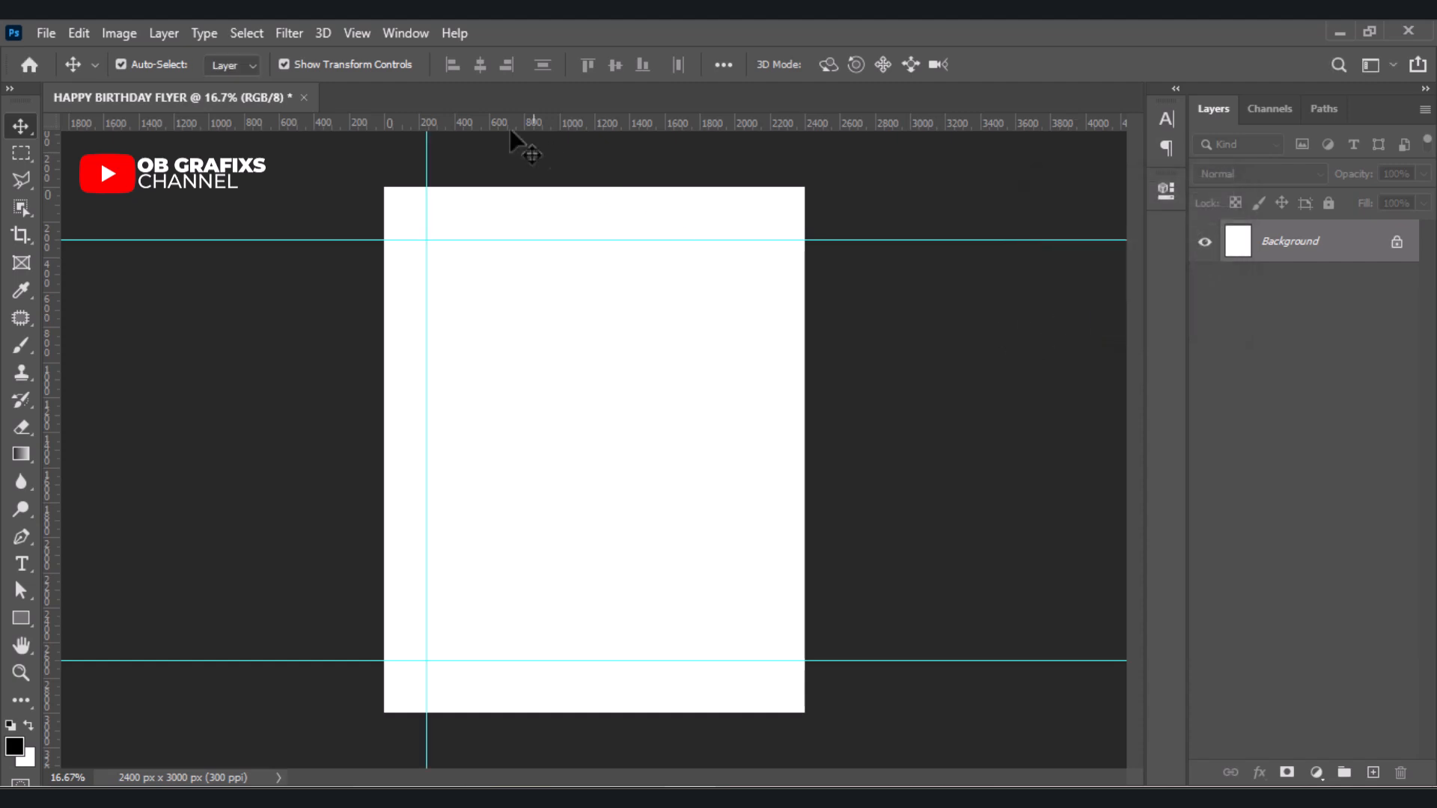
{"action": "left_click", "coordinate": [372, 33]}
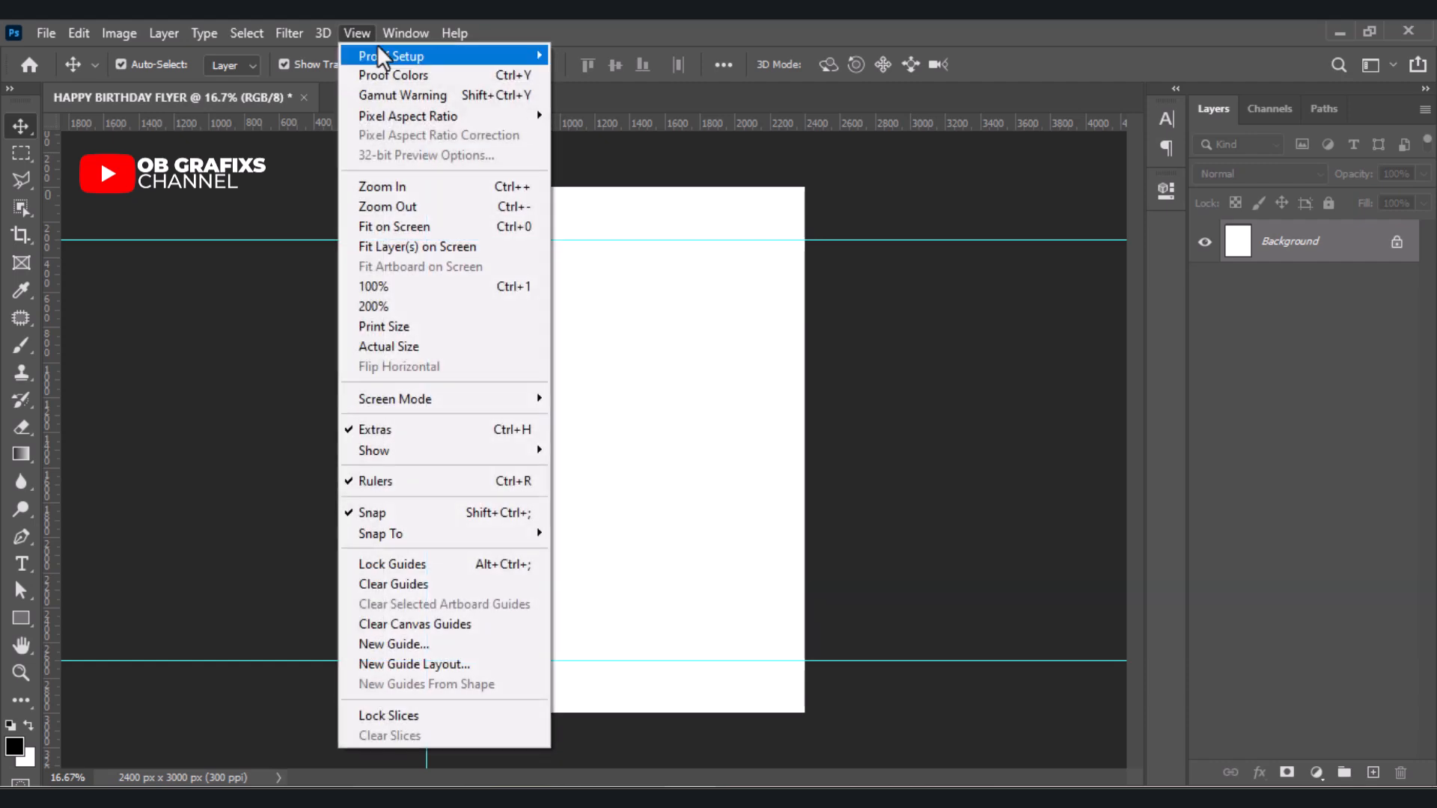
{"action": "left_click", "coordinate": [425, 642]}
{"action": "type", "text": "90"}
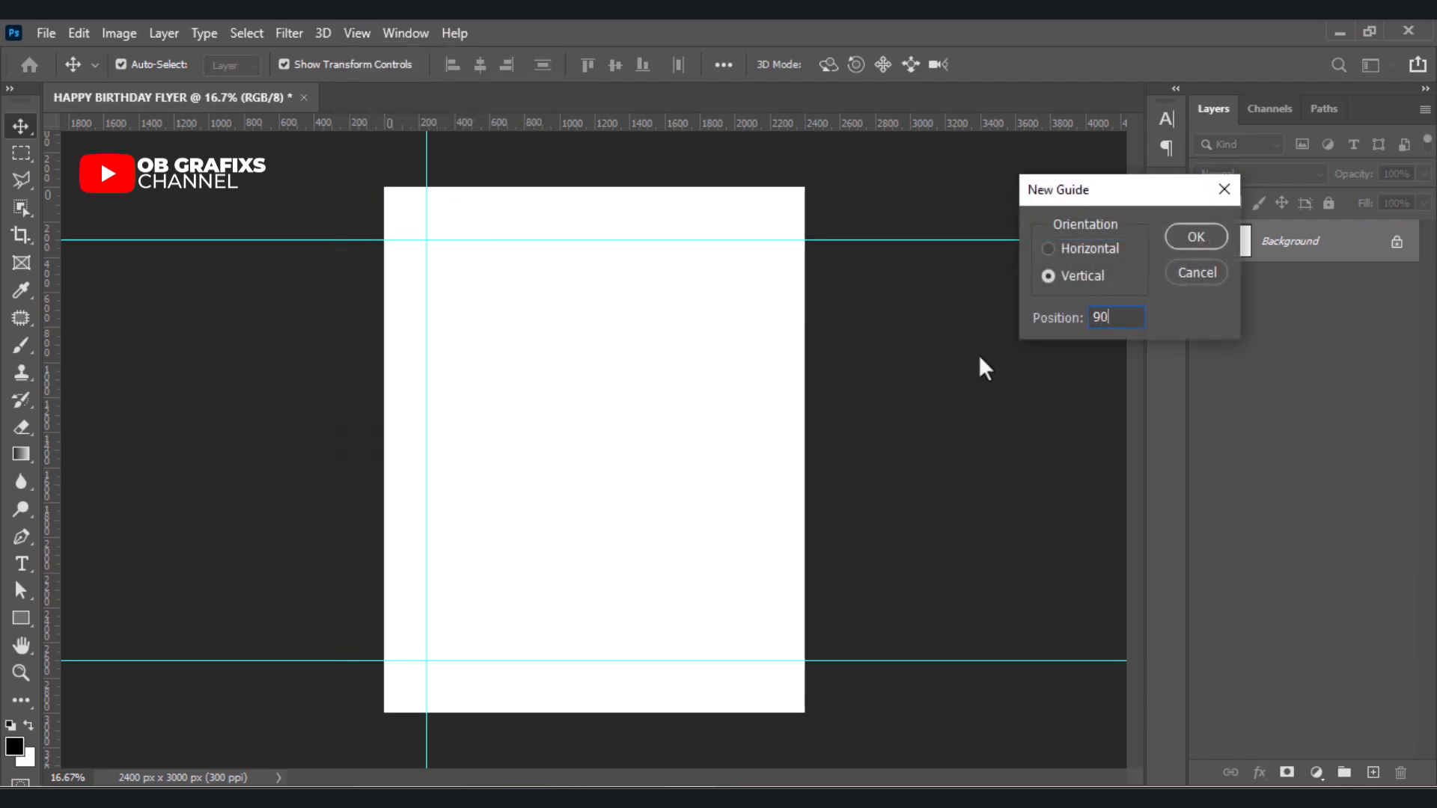
{"action": "type", "text": "%"}
{"action": "key", "text": "Return"}
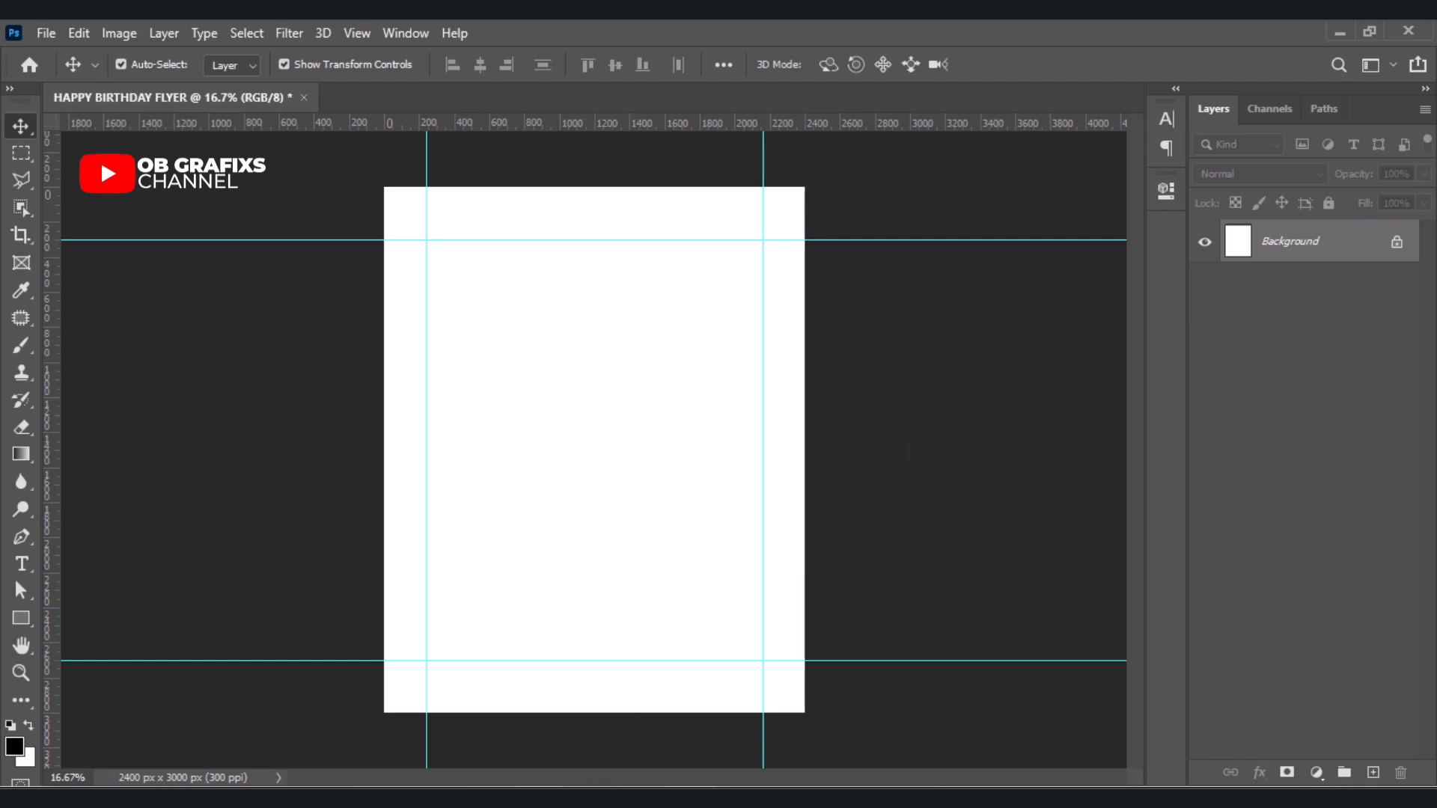
- Place the blue futuristic circle image from the image folder and scale it to about 93% so it covers the canvas
{"action": "key", "text": "alt+Tab"}
{"action": "left_click", "coordinate": [817, 154]}
{"action": "left_click_drag", "start_coordinate": [821, 161], "coordinate": [594, 497]}
{"action": "left_click_drag", "start_coordinate": [595, 191], "coordinate": [596, 144]}
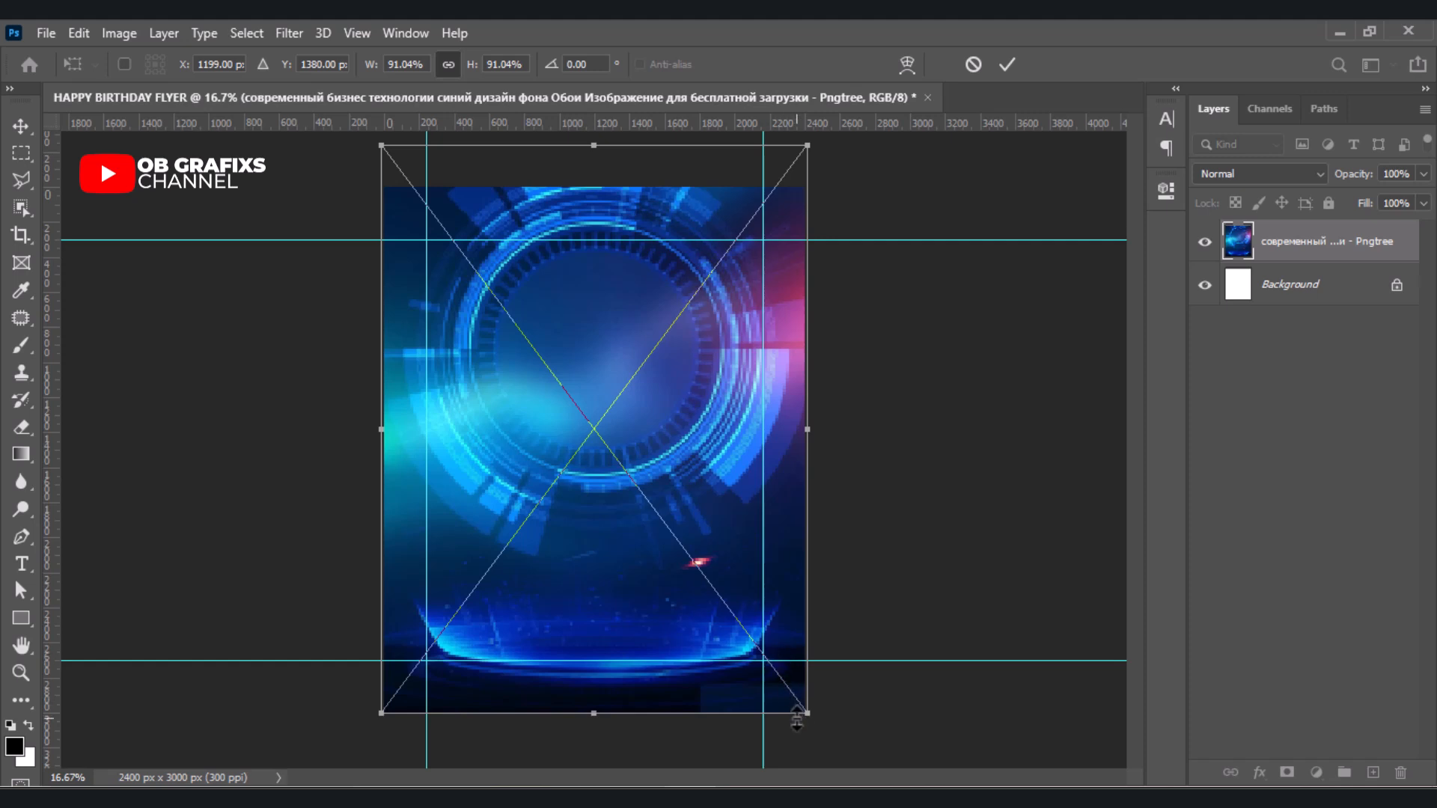
{"action": "left_click_drag", "start_coordinate": [807, 714], "coordinate": [816, 724]}
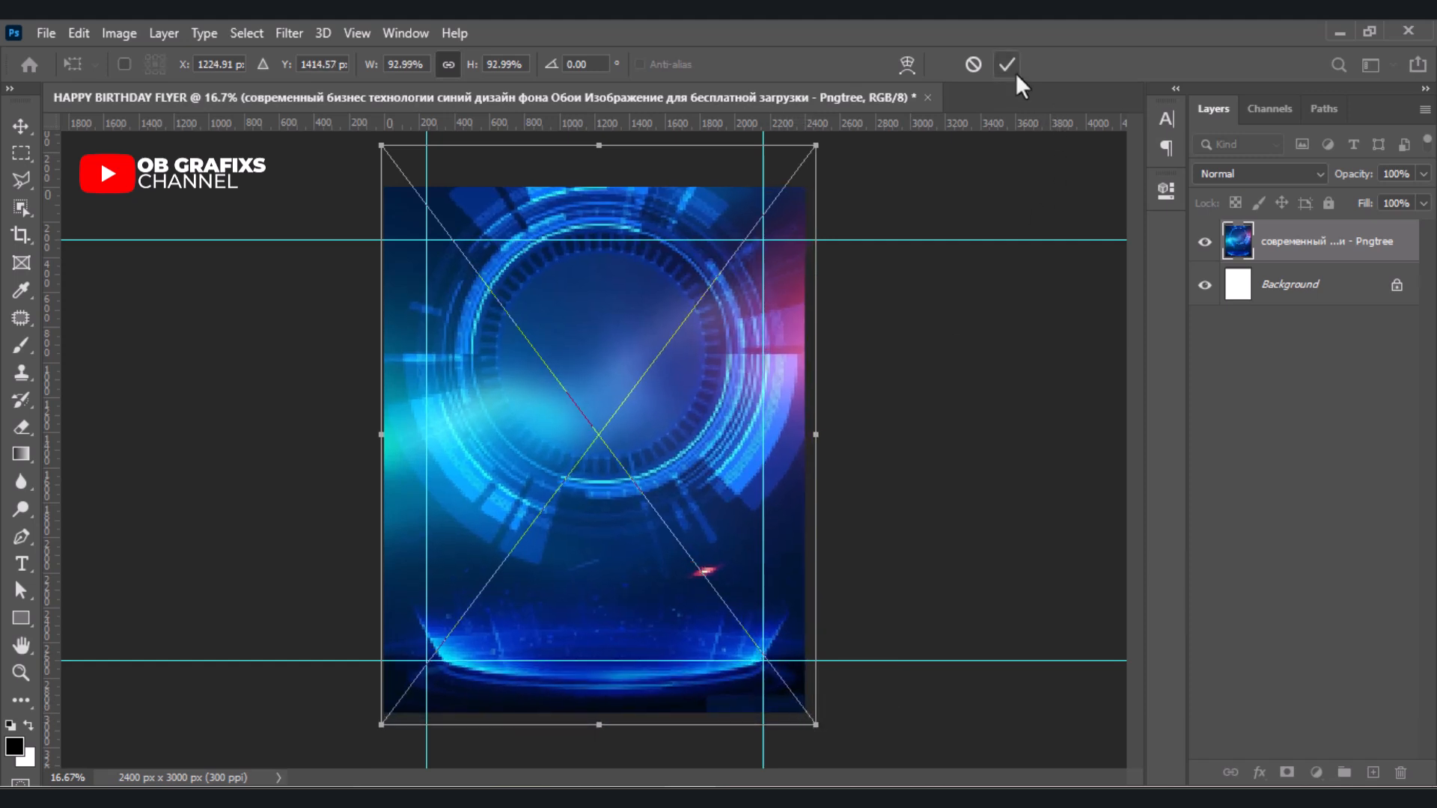
{"action": "key", "text": "Return"}
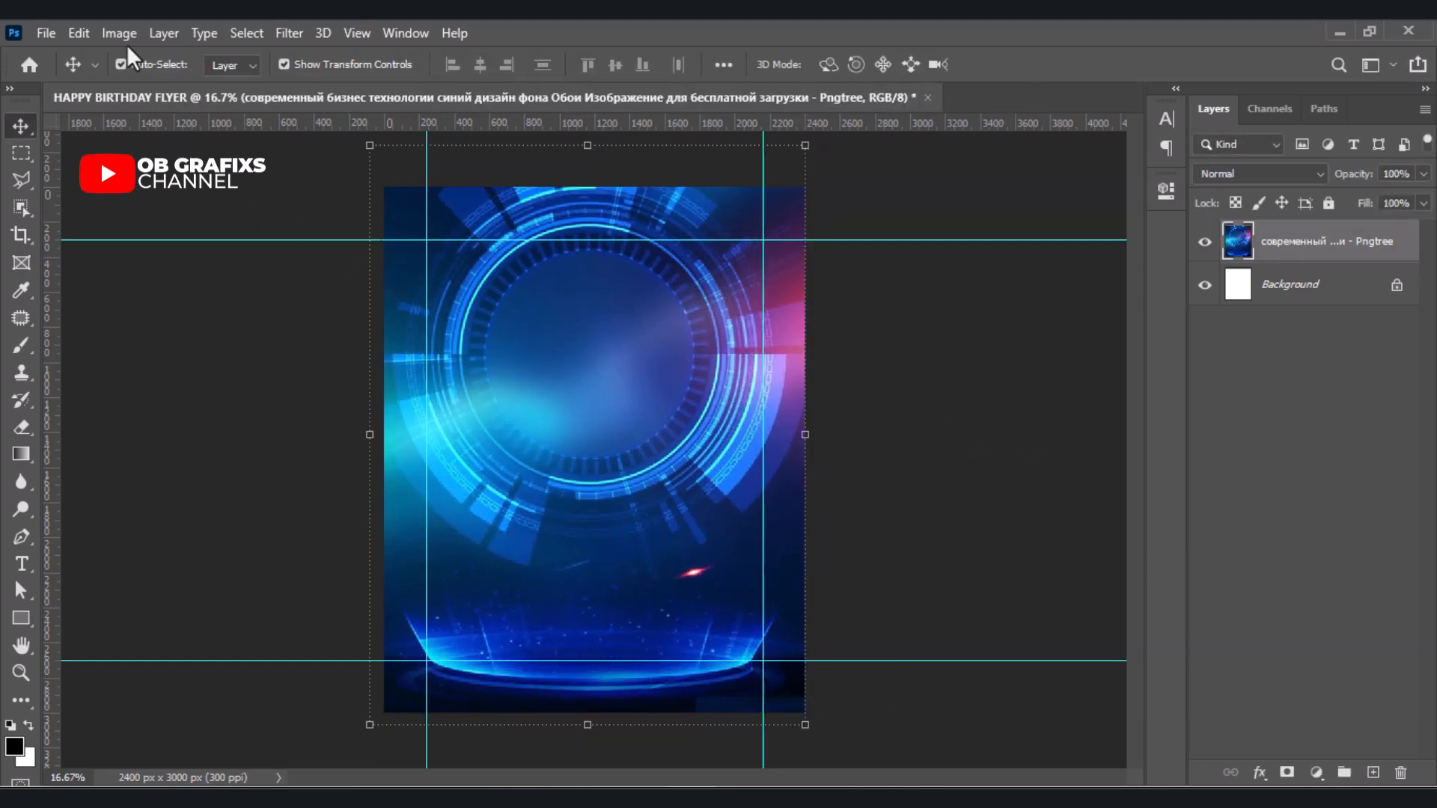
- Raise the saturation of the blue image layer to +20 with a Hue/Saturation adjustment
{"action": "left_click", "coordinate": [122, 35]}
{"action": "mouse_move", "coordinate": [137, 87]}
{"action": "left_click", "coordinate": [357, 199]}
{"action": "left_click", "coordinate": [1120, 297]}
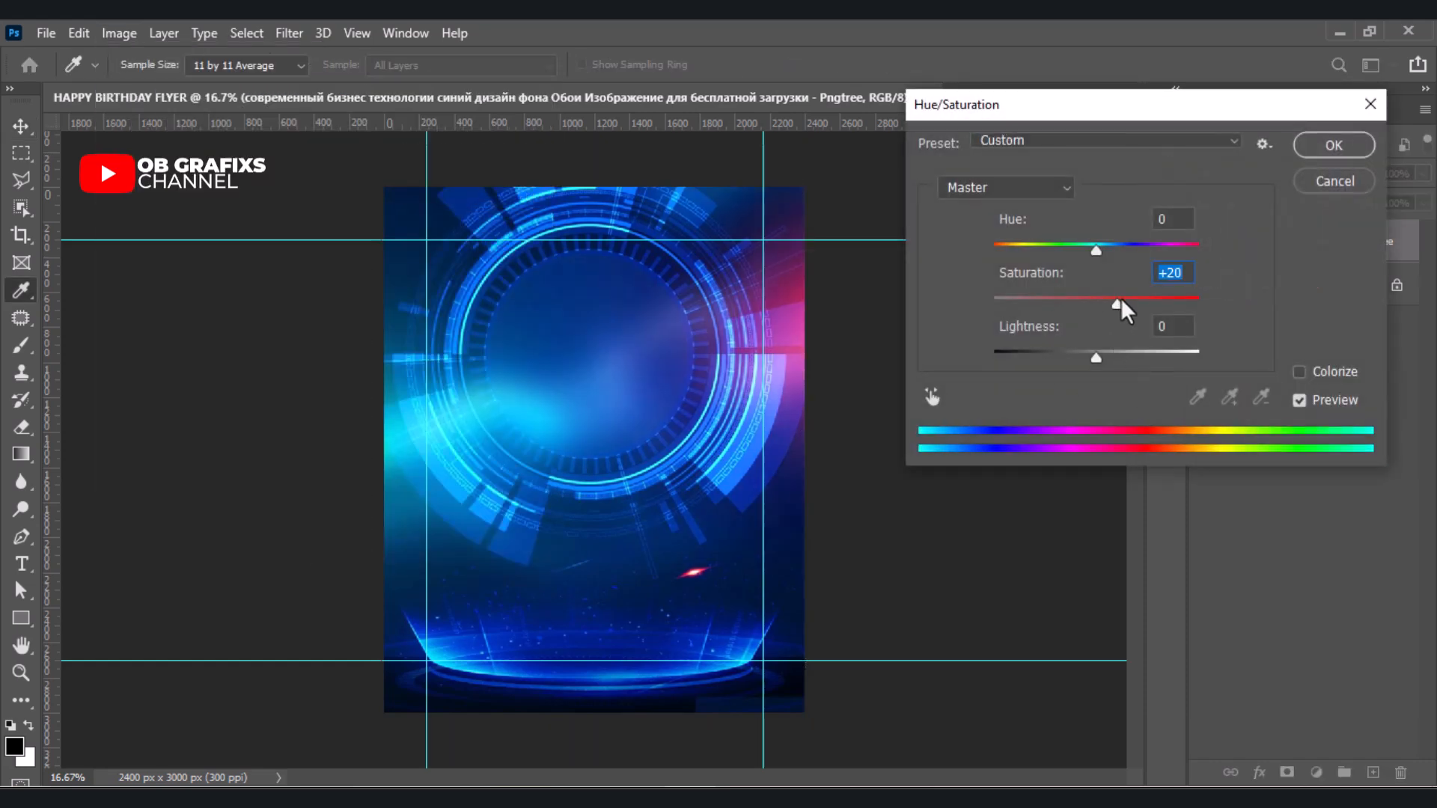
{"action": "left_click_drag", "start_coordinate": [1094, 250], "coordinate": [1098, 251]}
{"action": "left_click", "coordinate": [1336, 147]}
{"action": "key", "text": "v"}
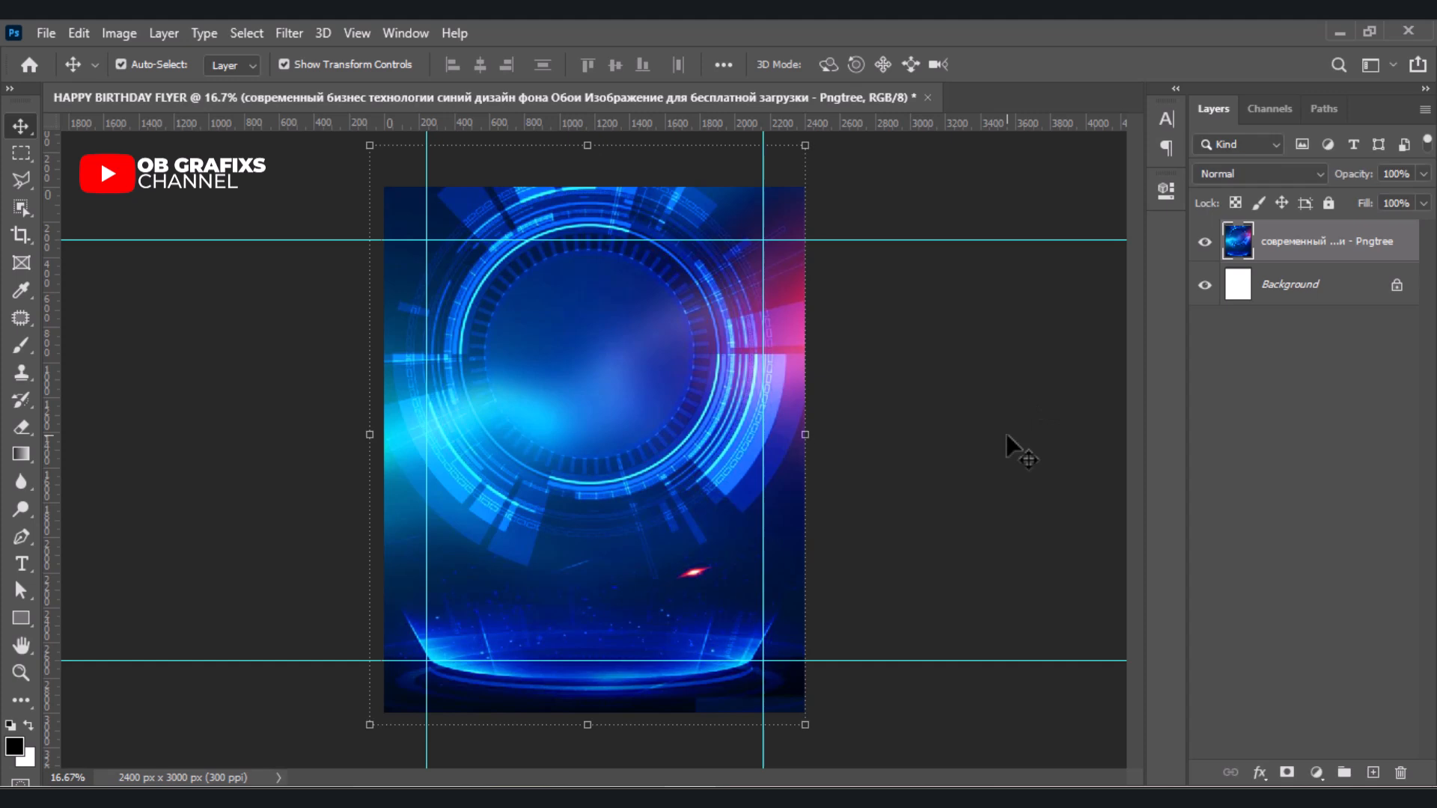
- Move the blue image slightly down and apply a Gaussian Blur with a 15-pixel radius to it
{"action": "left_click_drag", "start_coordinate": [610, 402], "coordinate": [610, 407]}
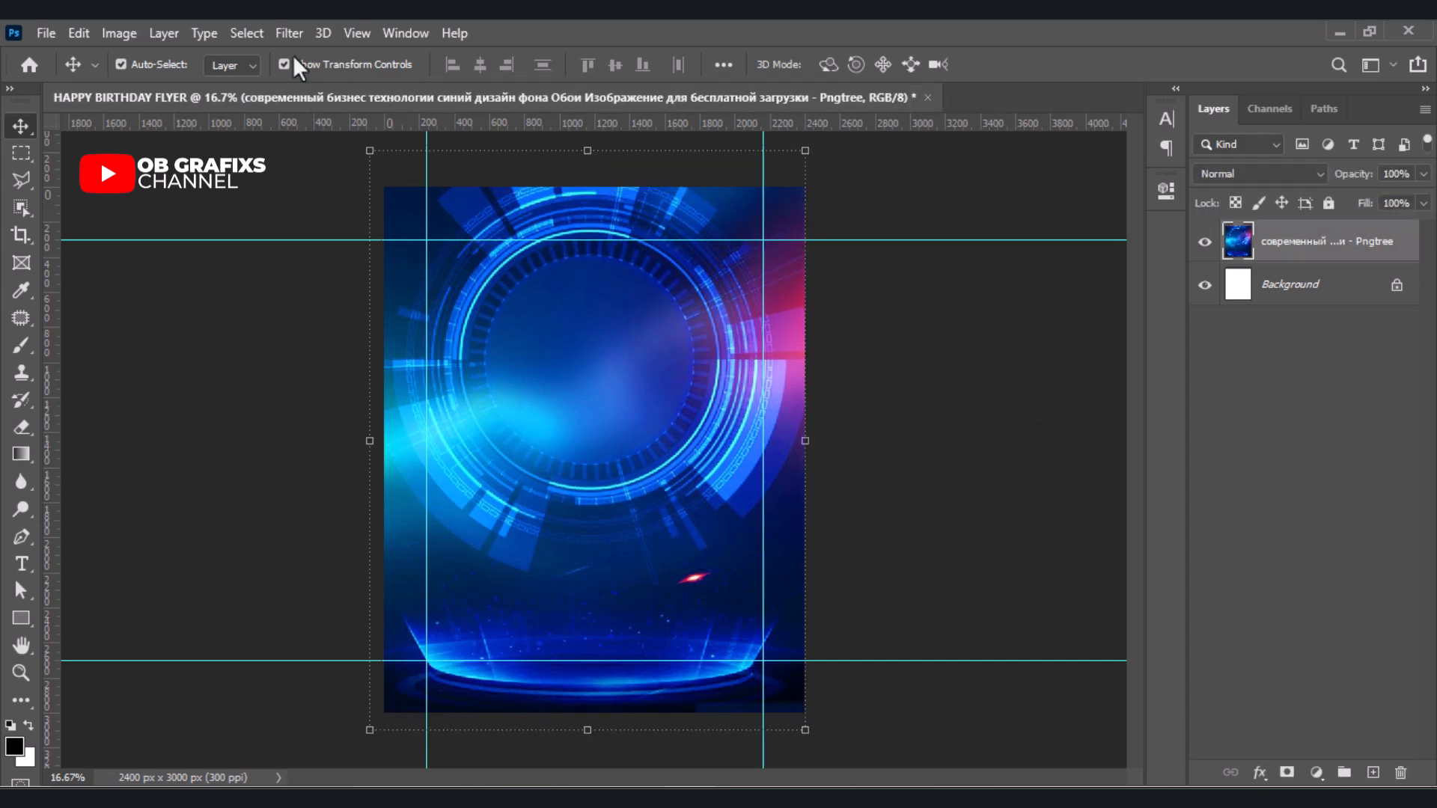
{"action": "left_click", "coordinate": [284, 35]}
{"action": "mouse_move", "coordinate": [302, 270]}
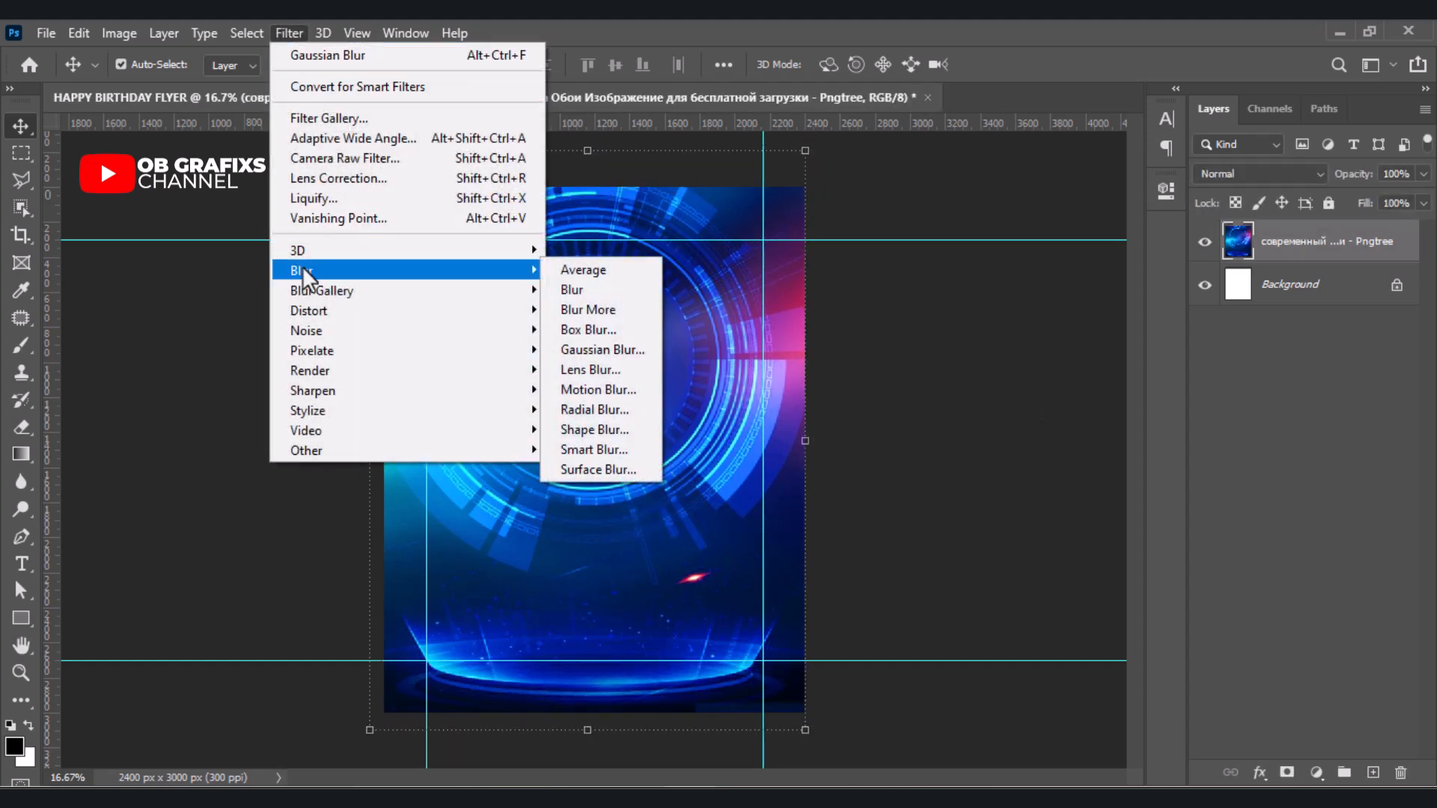
{"action": "left_click", "coordinate": [596, 348]}
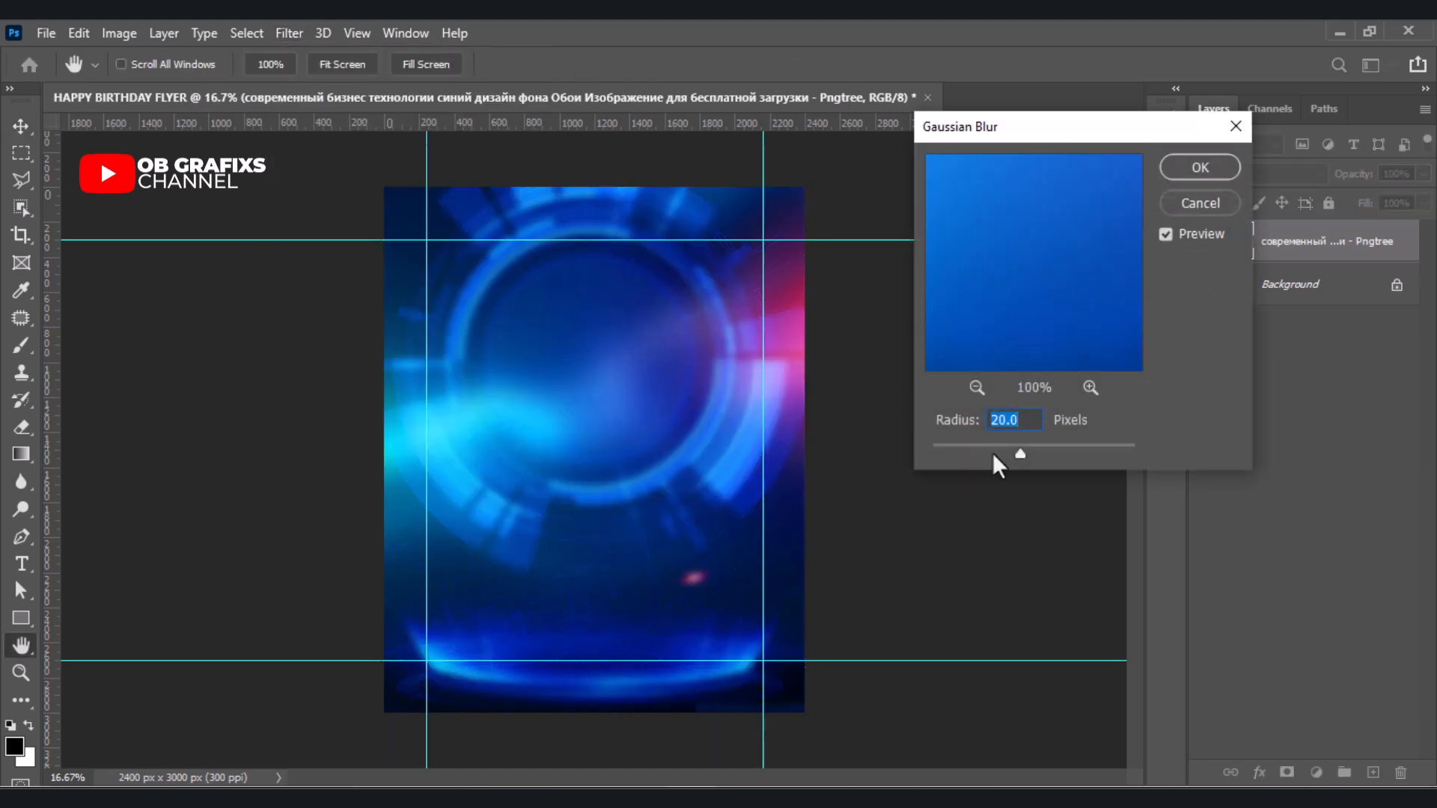
{"action": "left_click_drag", "start_coordinate": [1006, 445], "coordinate": [1007, 446]}
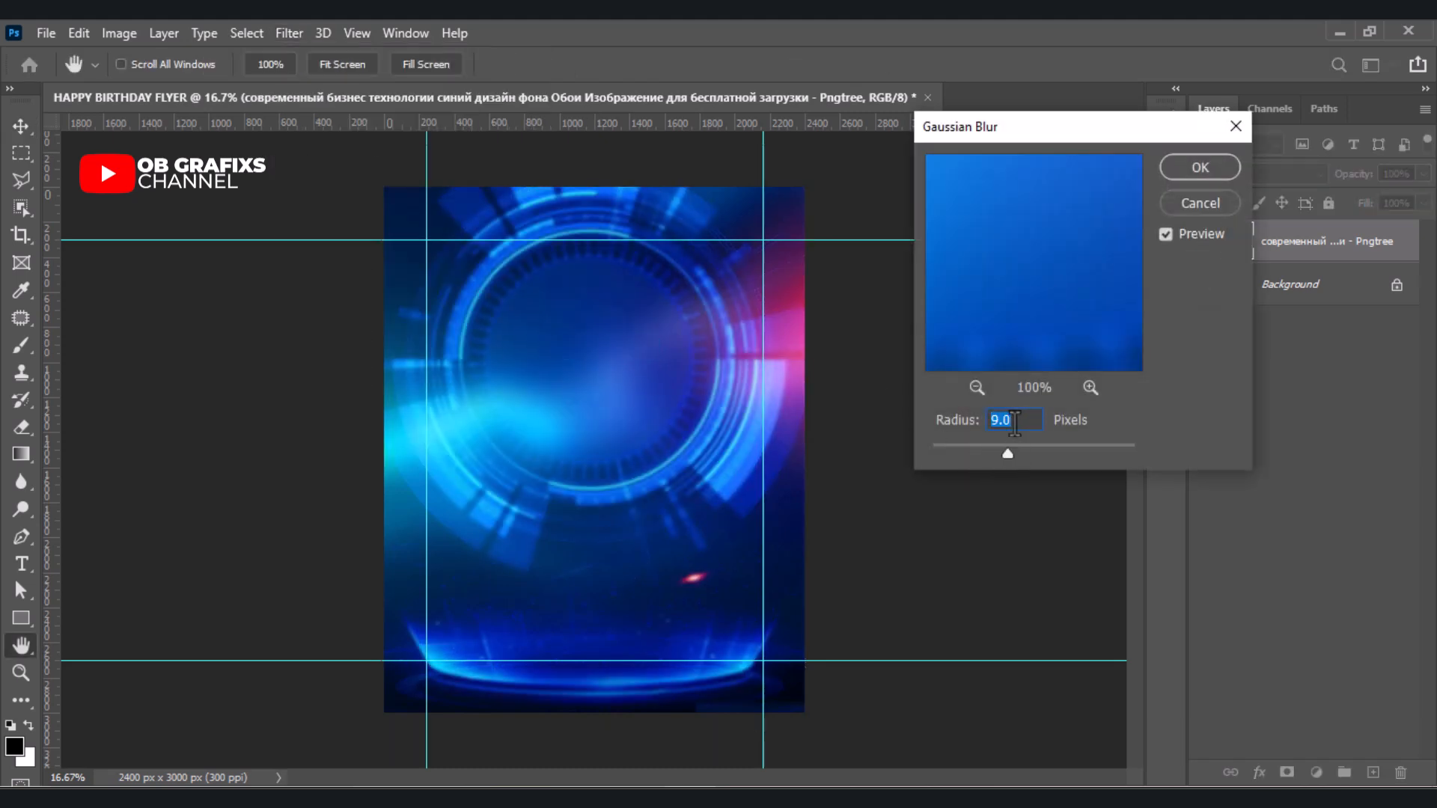
{"action": "type", "text": "15"}
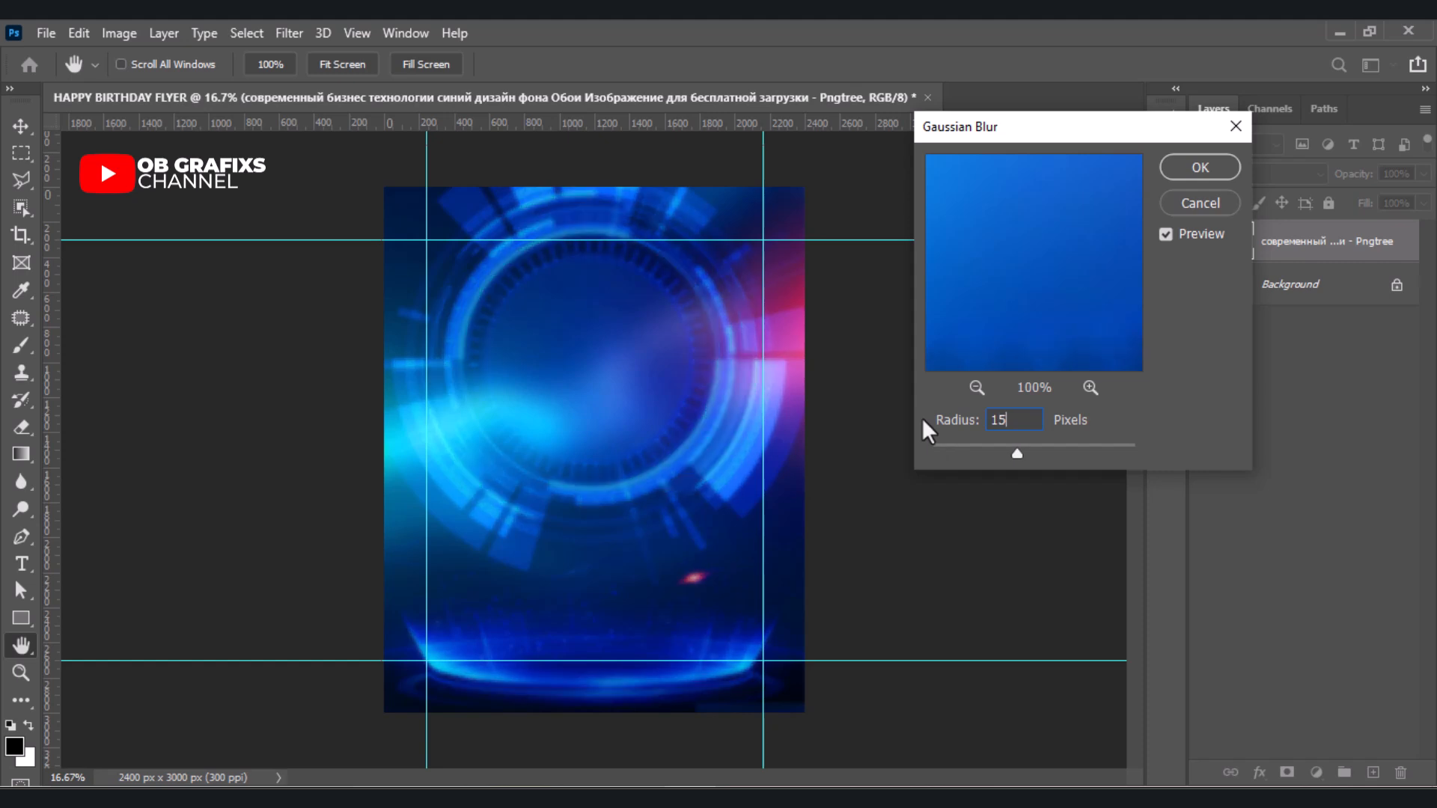
{"action": "left_click", "coordinate": [1206, 168]}
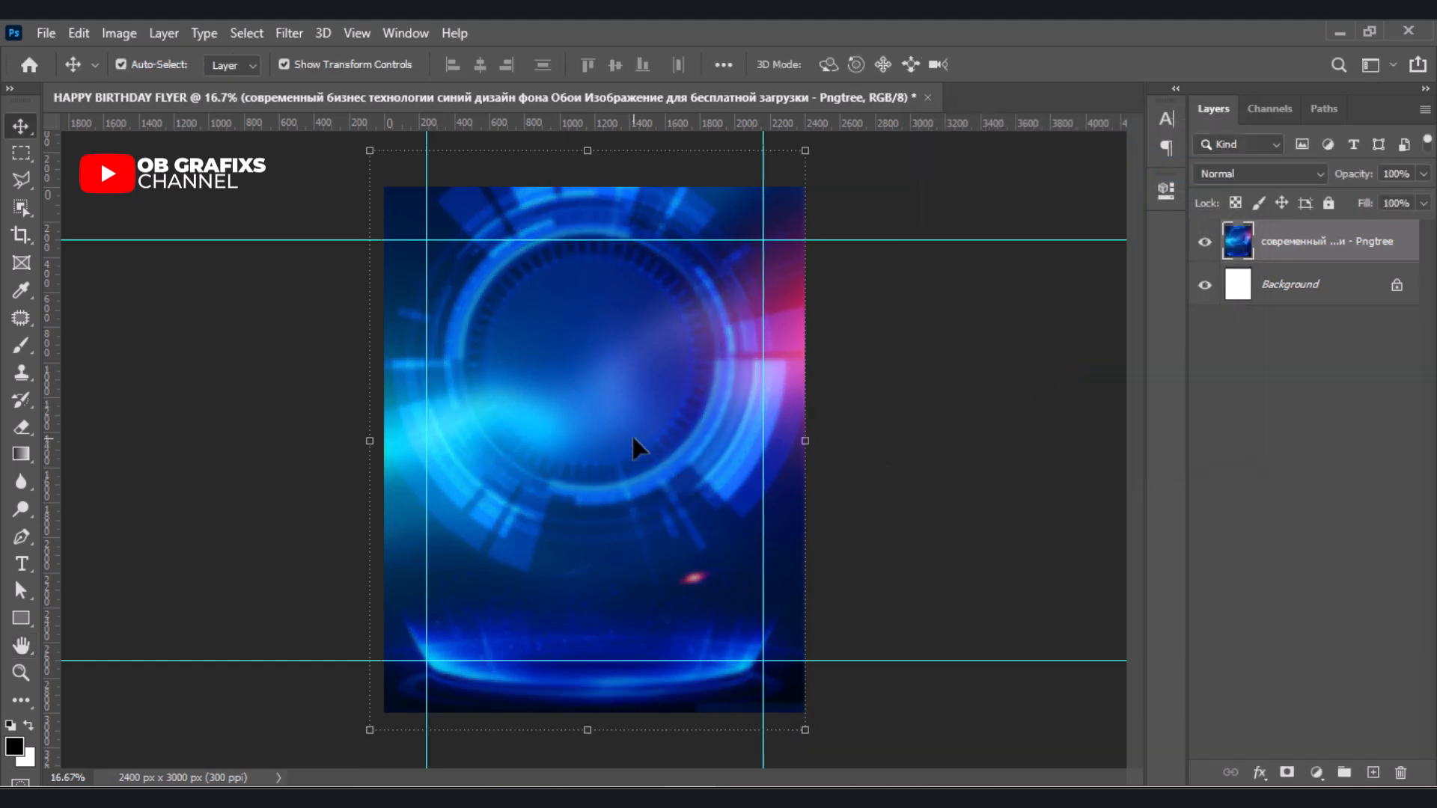
- Fade out the lower part of the blue image into white using the Eraser with an 1811 px Soft Round brush
{"action": "left_click", "coordinate": [24, 430]}
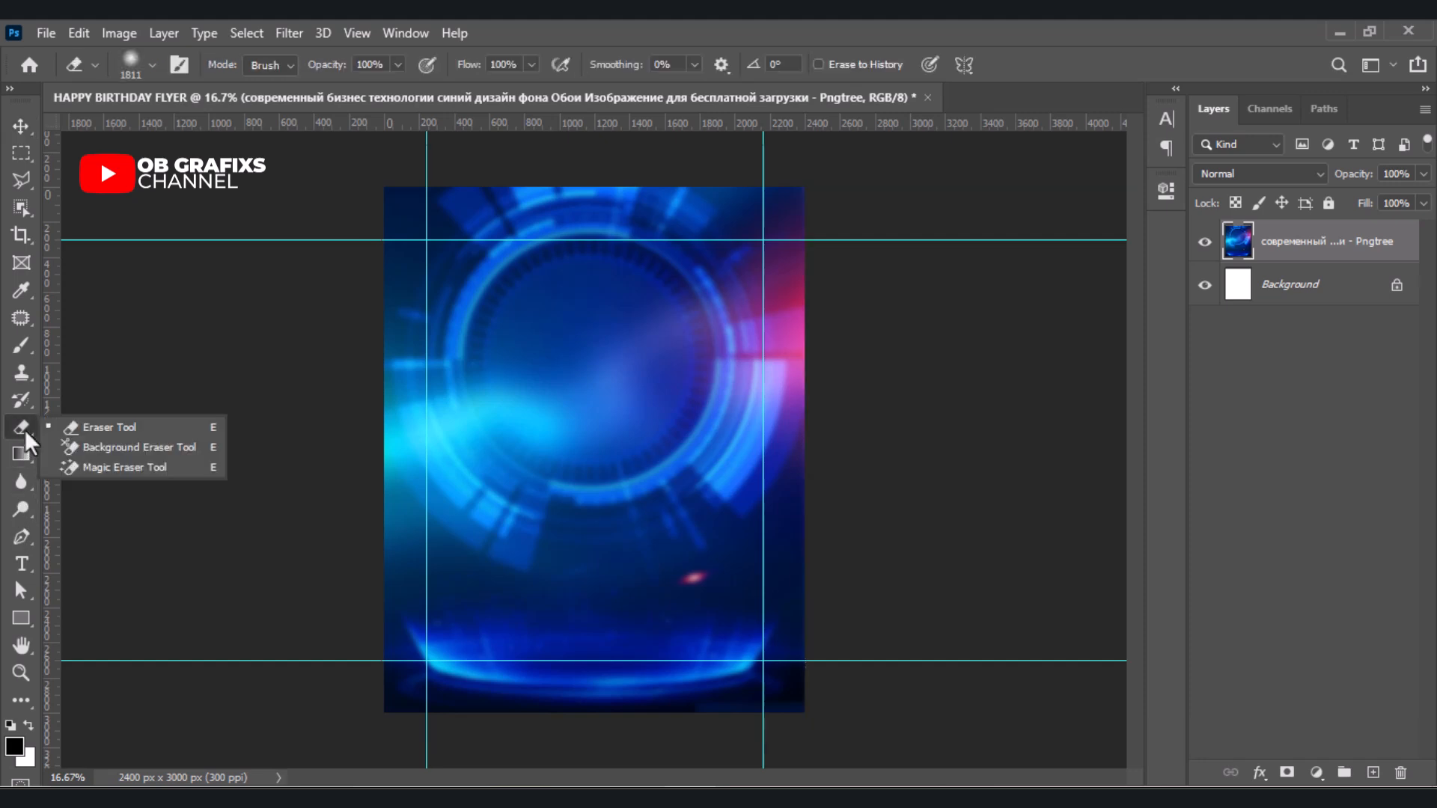
{"action": "left_click", "coordinate": [88, 428]}
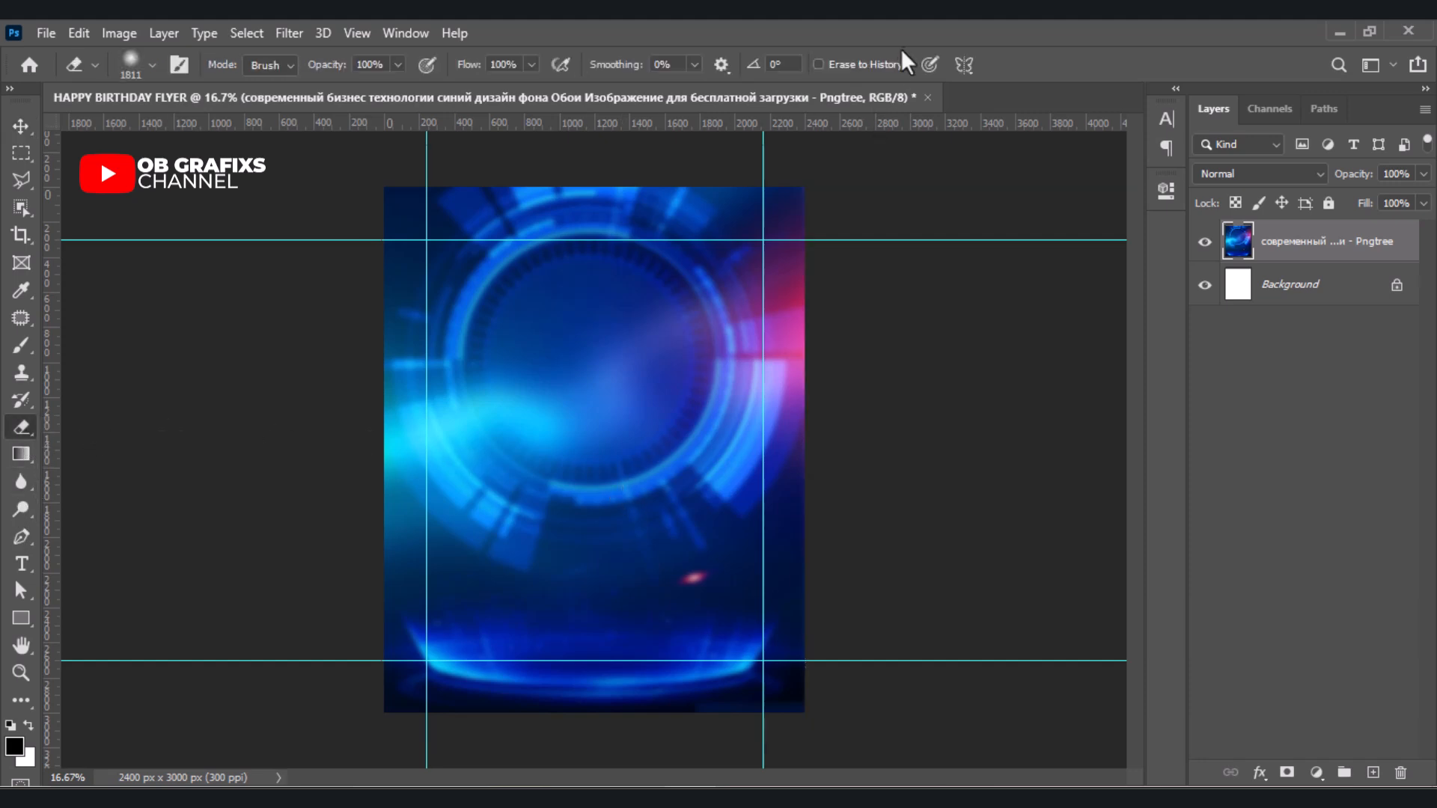
{"action": "right_click", "coordinate": [665, 429]}
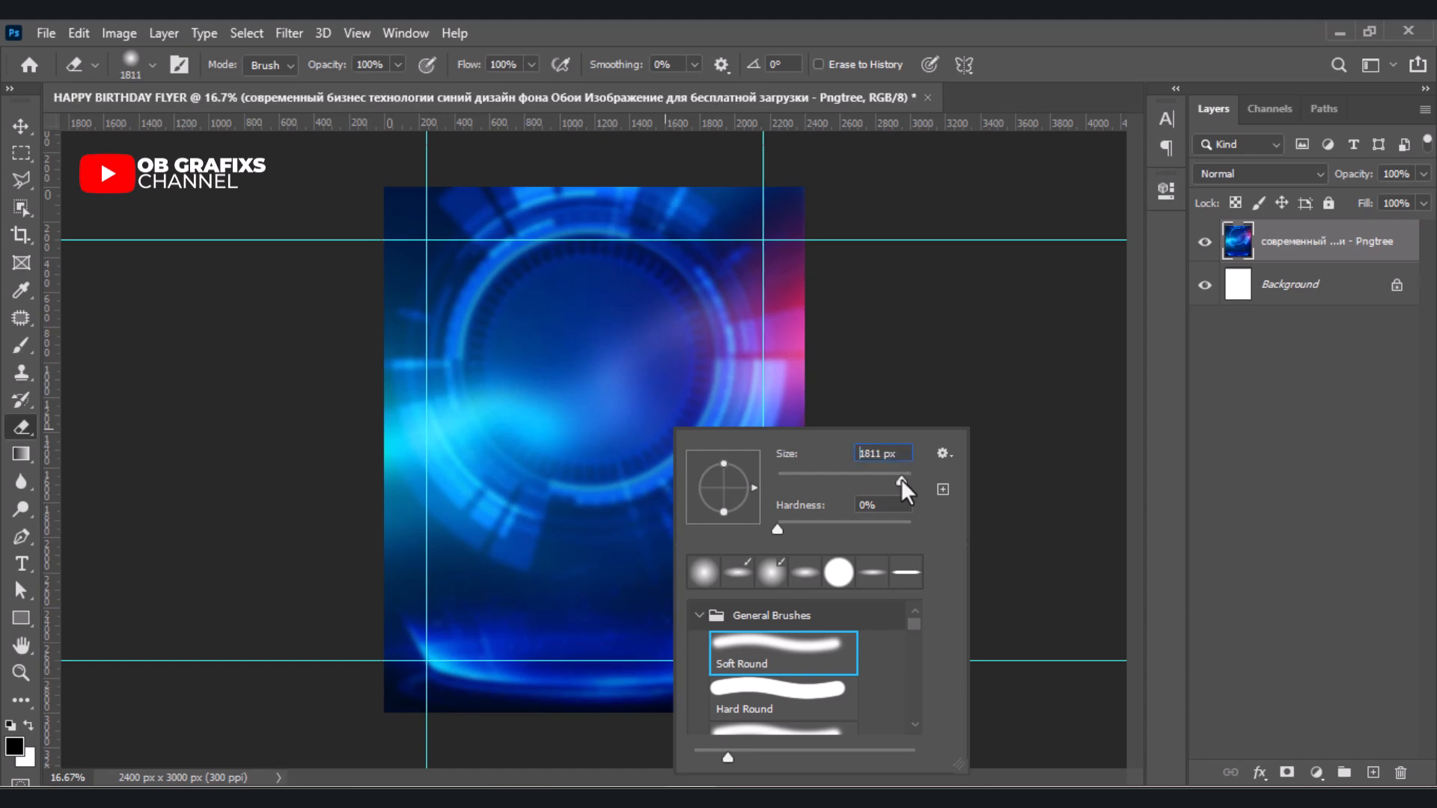
{"action": "key", "text": "Return"}
{"action": "key", "text": "ctrl+minus"}
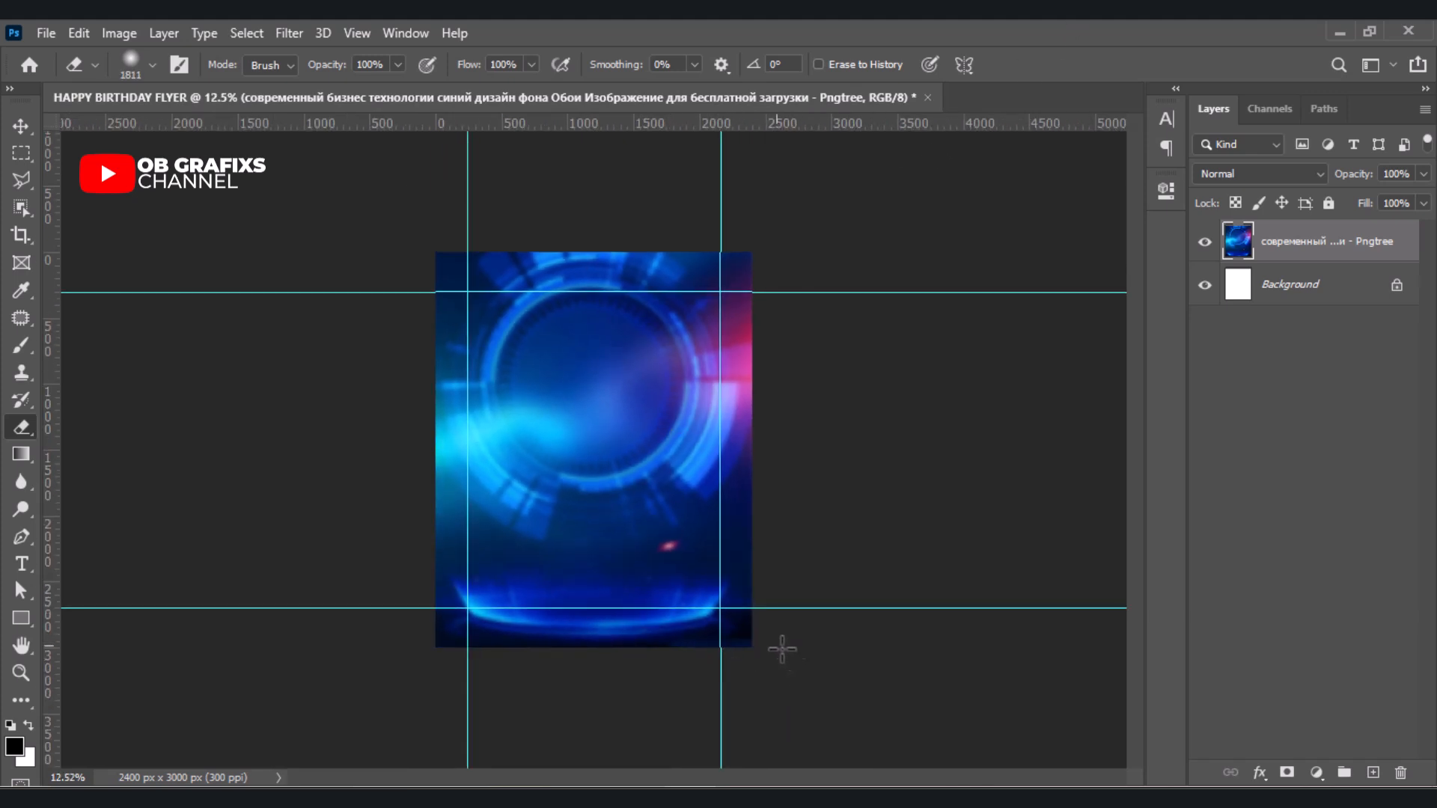
{"action": "mouse_move", "coordinate": [763, 629]}
{"action": "left_mouse_down"}
{"action": "mouse_move", "coordinate": [356, 631]}
{"action": "mouse_move", "coordinate": [446, 635]}
{"action": "left_mouse_up"}
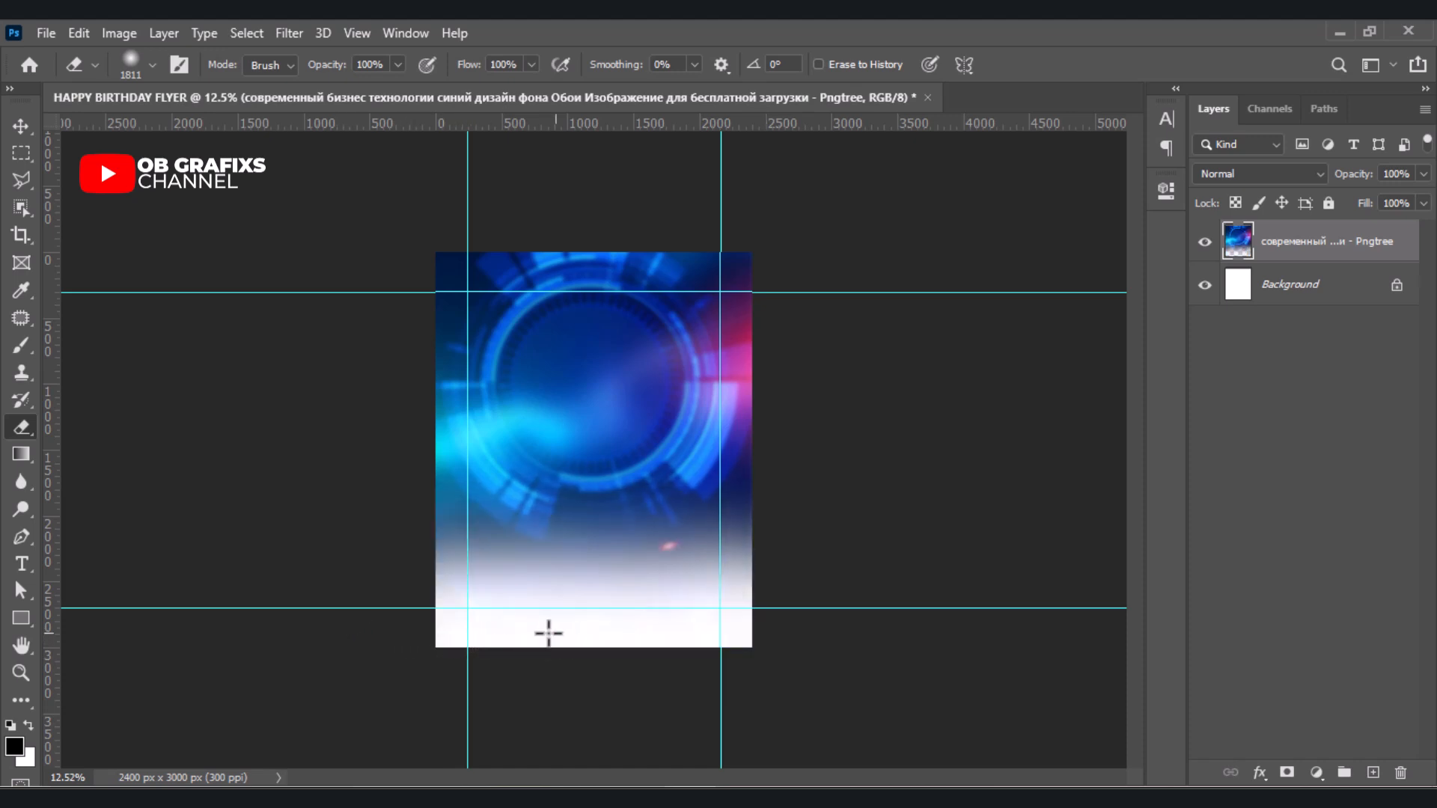
{"action": "left_click_drag", "start_coordinate": [773, 580], "coordinate": [269, 547]}
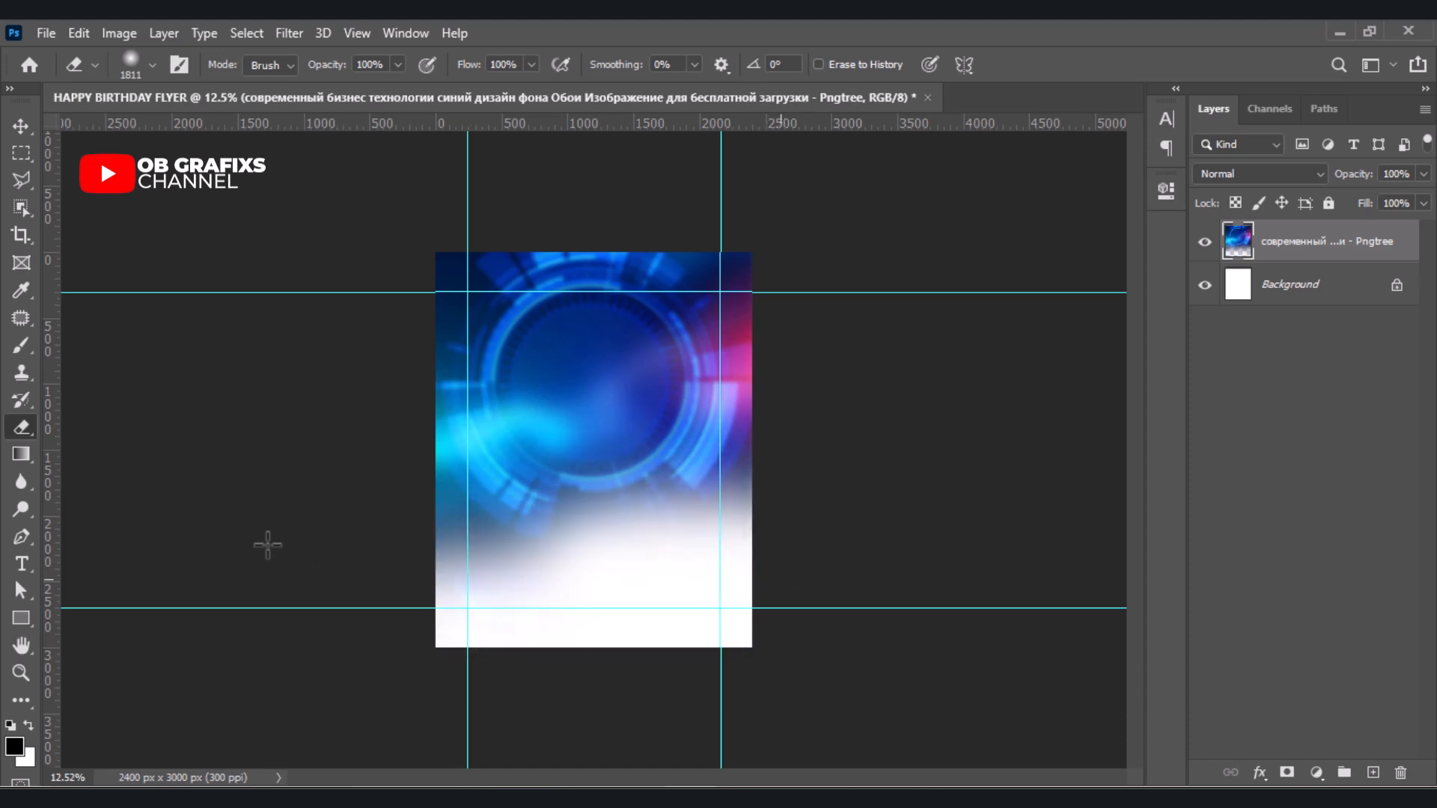
- Enlarge the faded blue image proportionally to about 104% around its centre
{"action": "left_click", "coordinate": [22, 124]}
{"action": "left_click_drag", "start_coordinate": [589, 662], "coordinate": [588, 678]}
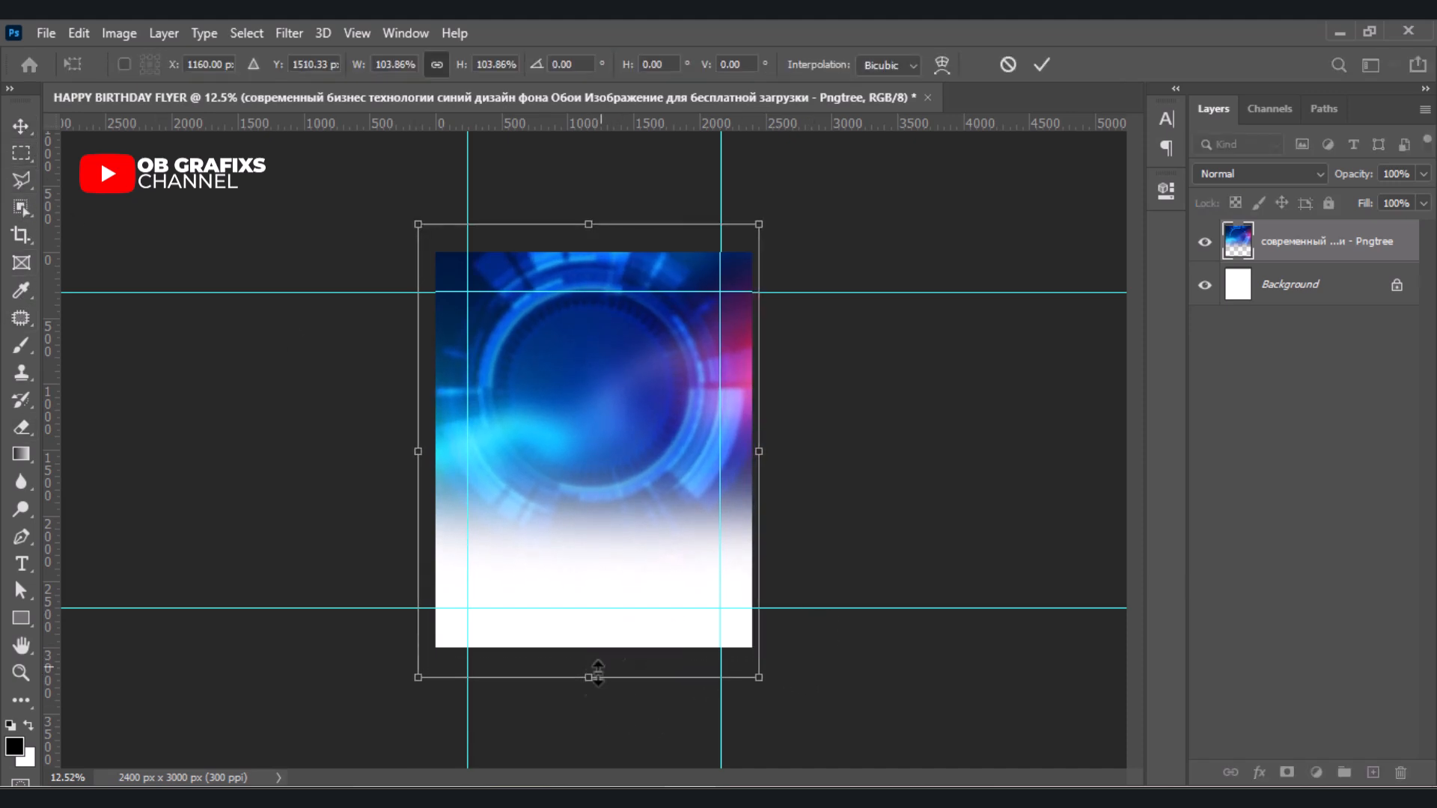
{"action": "left_click", "coordinate": [980, 456]}
{"action": "scroll", "coordinate": [598, 259], "scroll_direction": "up", "scroll_amount": 2}
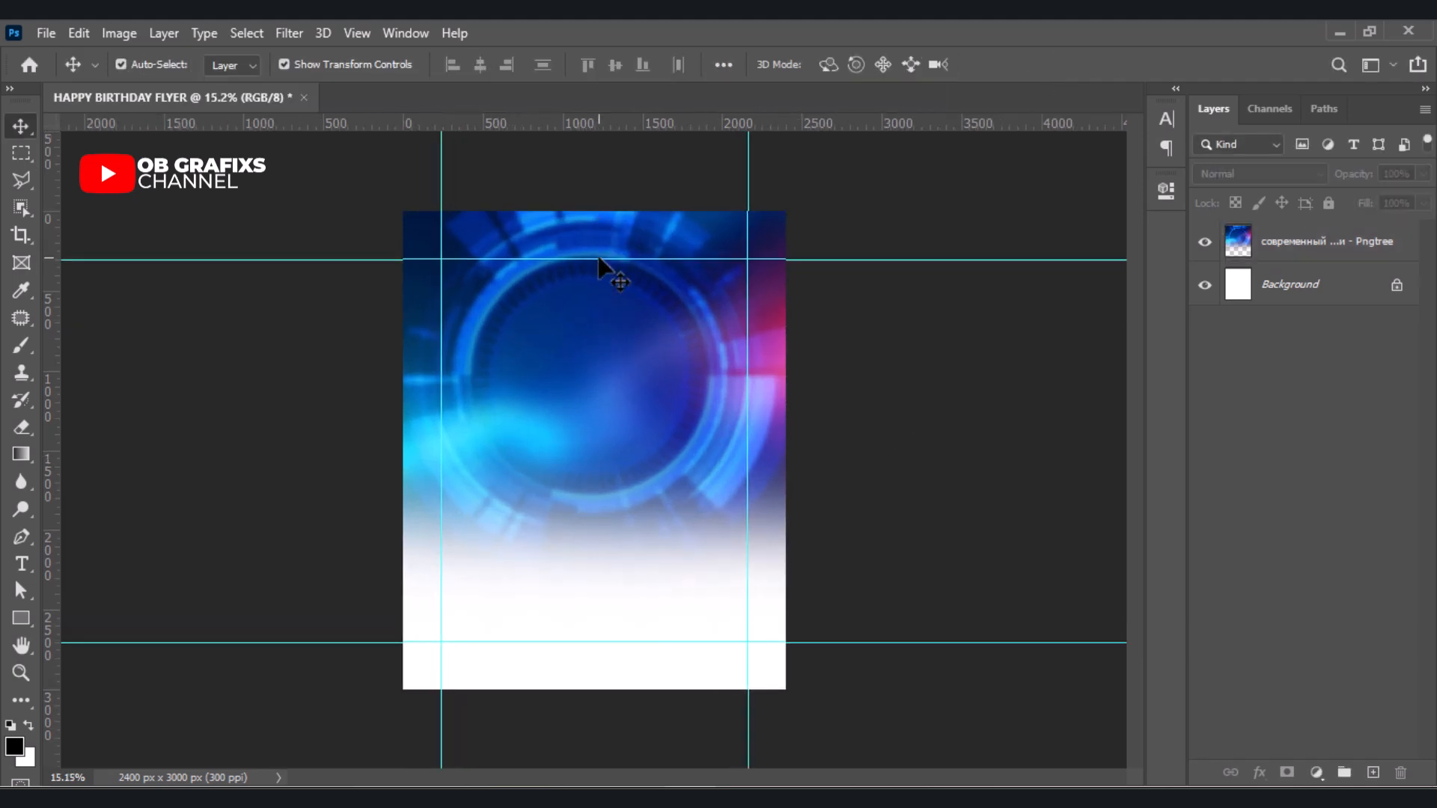
{"action": "scroll", "coordinate": [599, 259], "scroll_direction": "up", "scroll_amount": 1}
- Lock the blue image layer completely and deselect it
{"action": "left_click", "coordinate": [624, 350]}
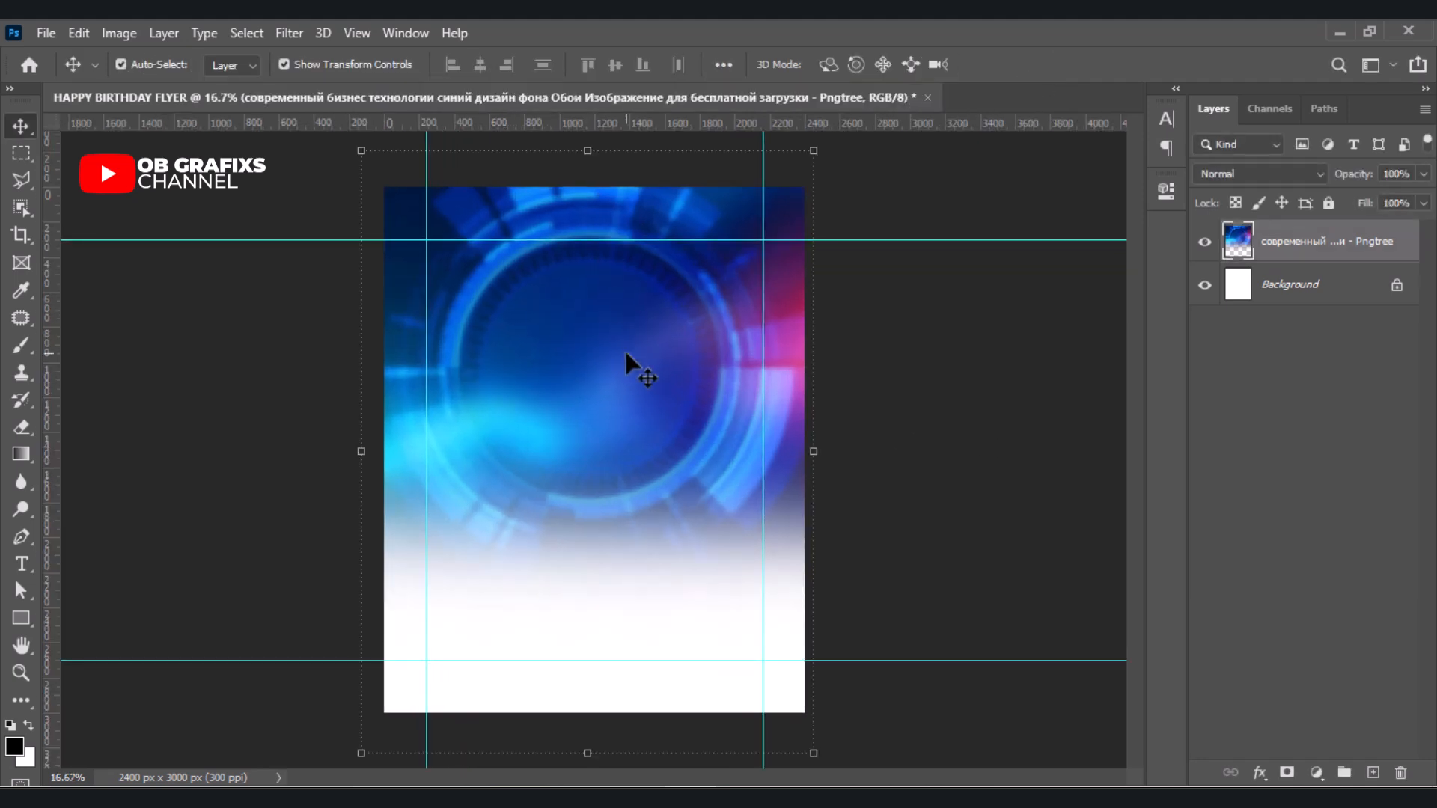
{"action": "left_click", "coordinate": [1328, 202]}
{"action": "left_click", "coordinate": [929, 501]}
{"action": "scroll", "coordinate": [863, 334], "scroll_direction": "up", "scroll_amount": 1}
{"action": "scroll", "coordinate": [864, 336], "scroll_direction": "down", "scroll_amount": 1}
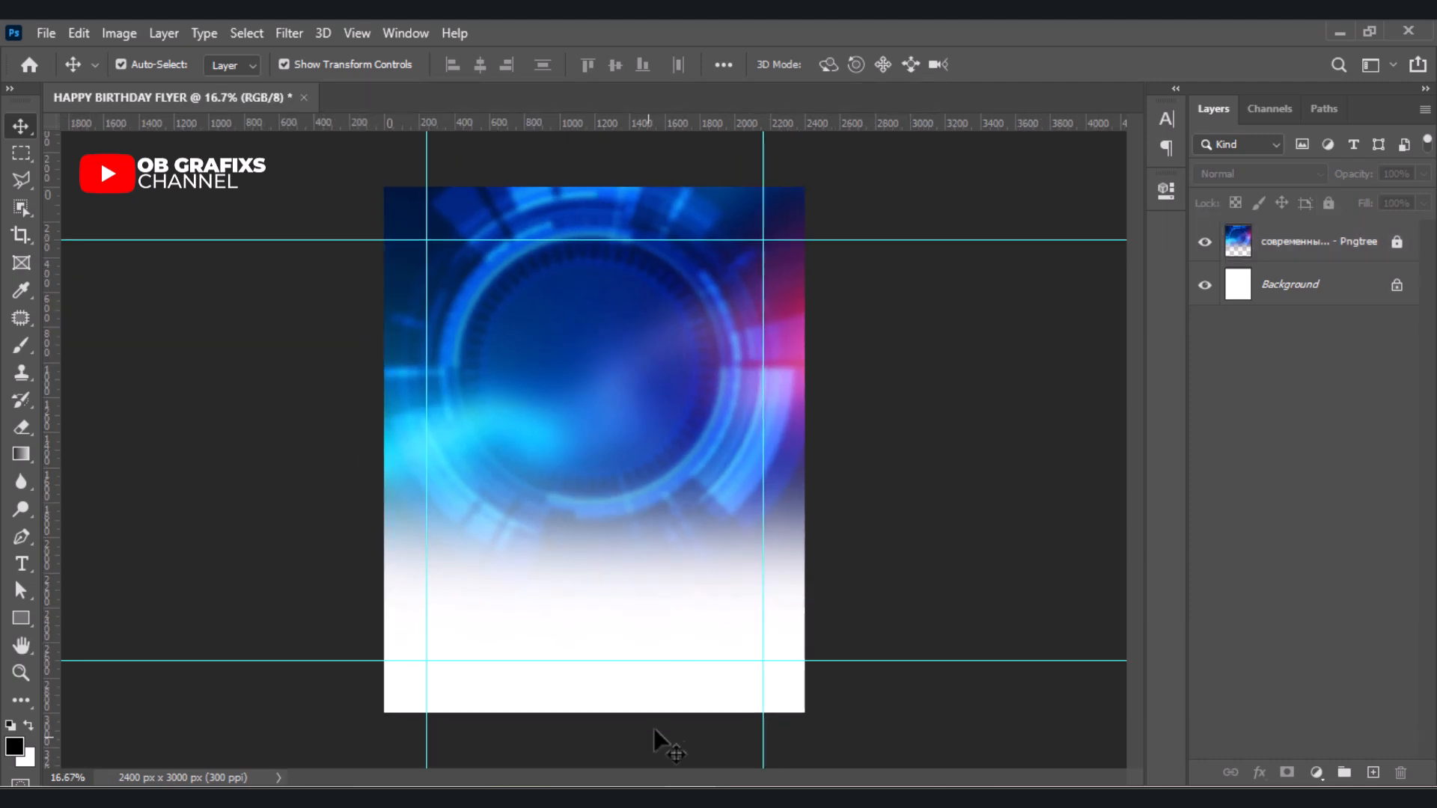
- Place the fire-sparks image on the flyer and enlarge it proportionally to about 123% so it covers the canvas
{"action": "key", "text": "alt+Tab"}
{"action": "left_click", "coordinate": [715, 520]}
{"action": "left_click", "coordinate": [371, 191]}
{"action": "left_click_drag", "start_coordinate": [372, 191], "coordinate": [555, 421]}
{"action": "left_click_drag", "start_coordinate": [764, 584], "coordinate": [892, 713]}
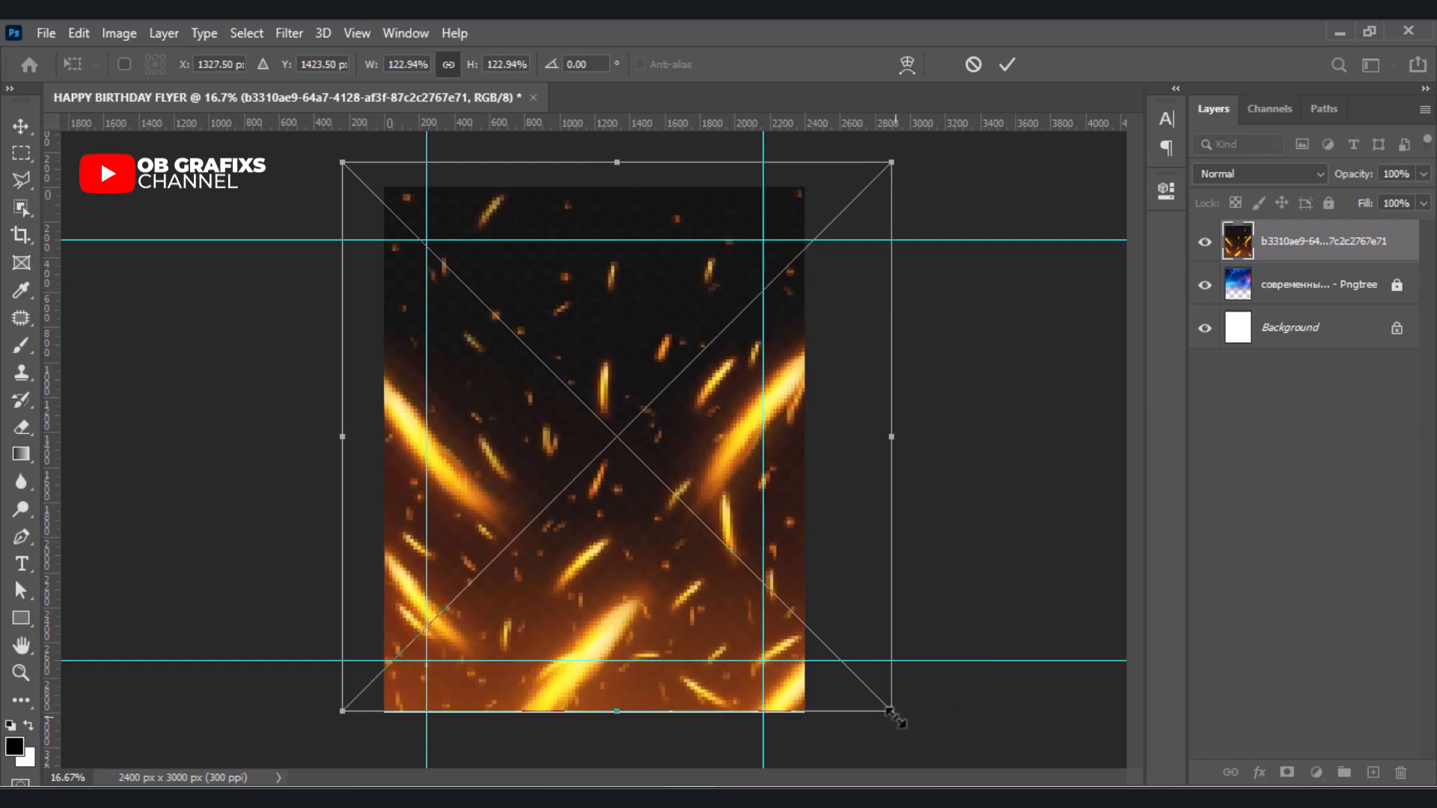
{"action": "left_click", "coordinate": [1008, 63]}
- Set the fire-sparks layer's blend mode to Lighten and rasterize the layer
{"action": "left_click", "coordinate": [1227, 179]}
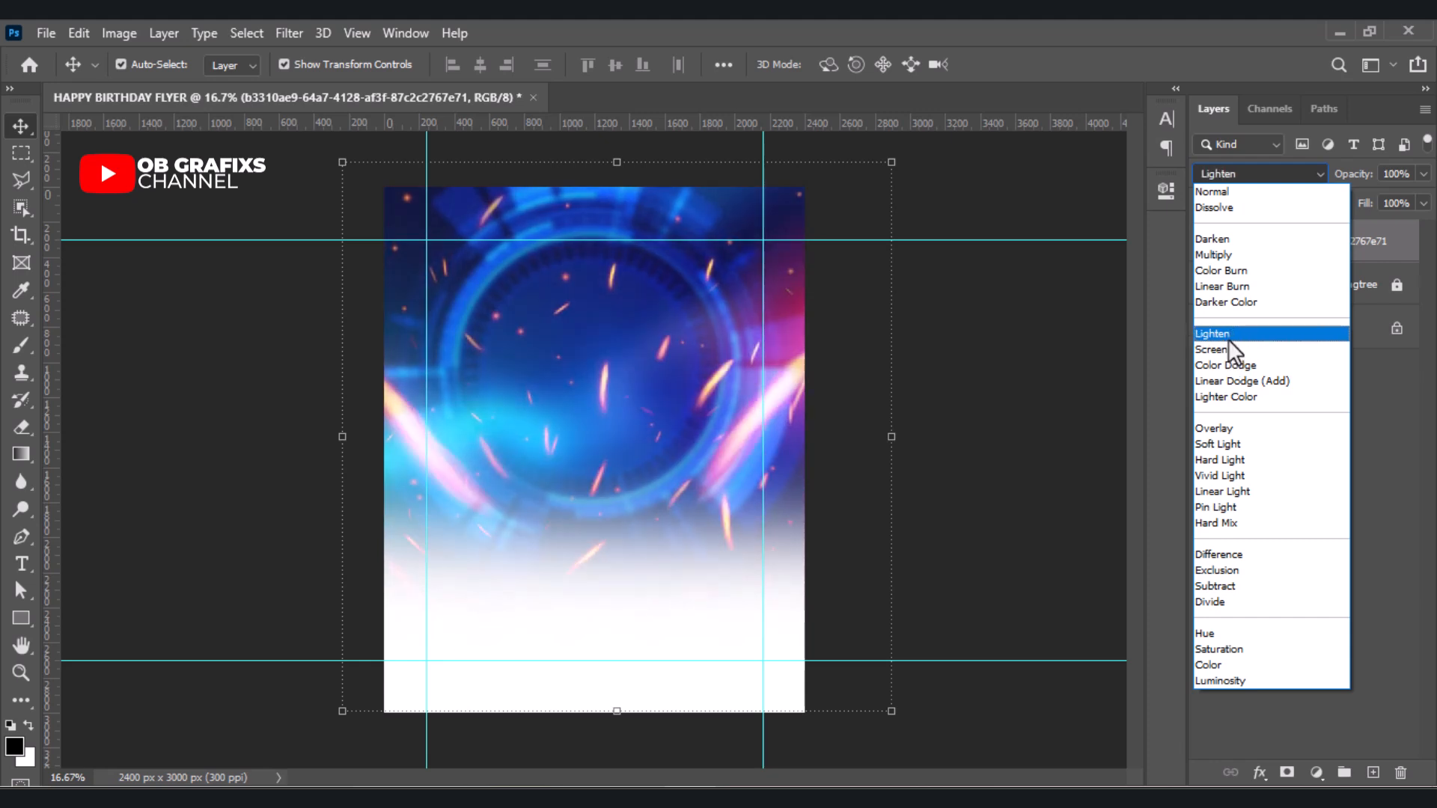
{"action": "left_click", "coordinate": [1228, 339]}
{"action": "right_click", "coordinate": [1304, 253]}
{"action": "left_click", "coordinate": [1079, 411]}
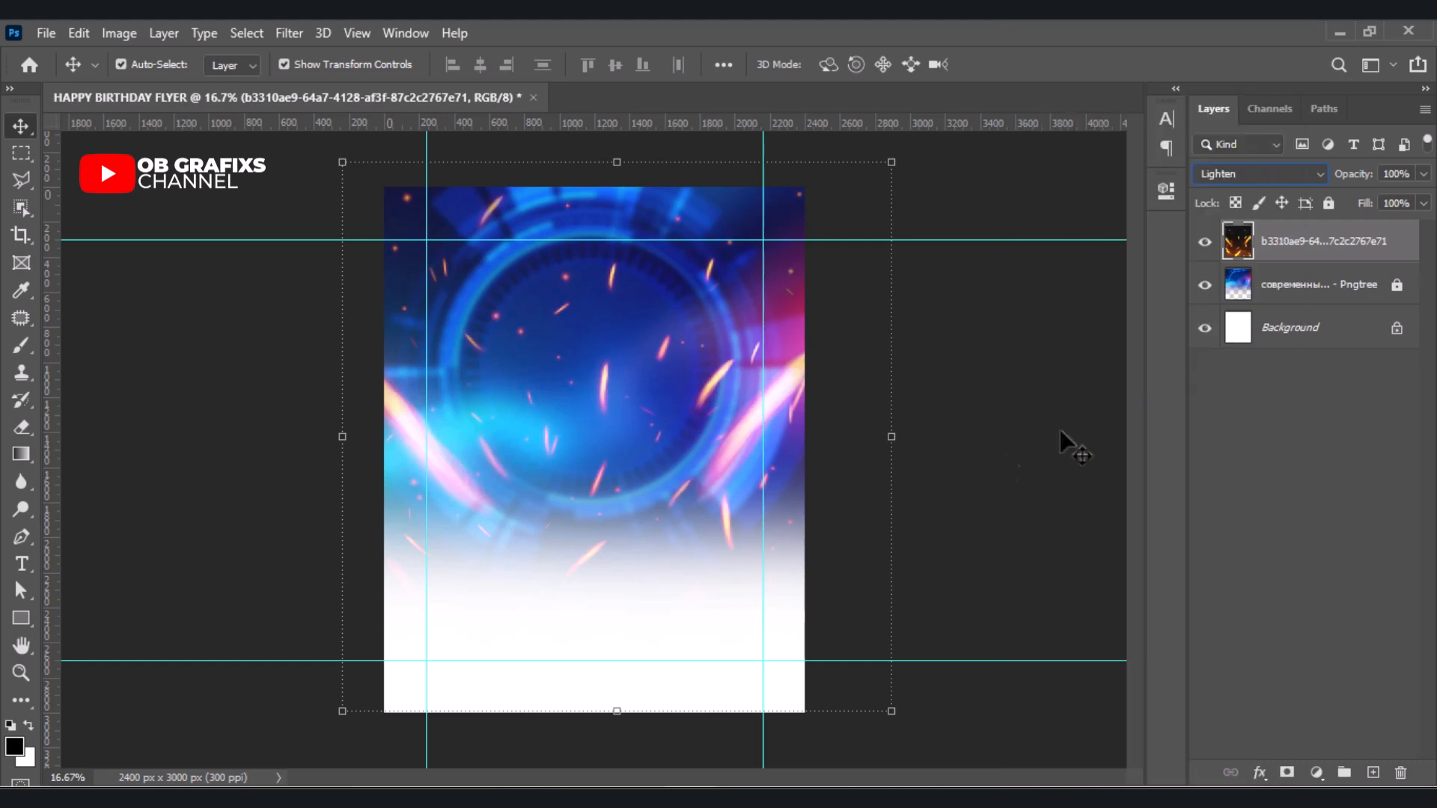
- Shift the sparks towards pink-red using Hue/Saturation with Hue -28 and slightly raised saturation, then deselect the layer
{"action": "left_click", "coordinate": [113, 34]}
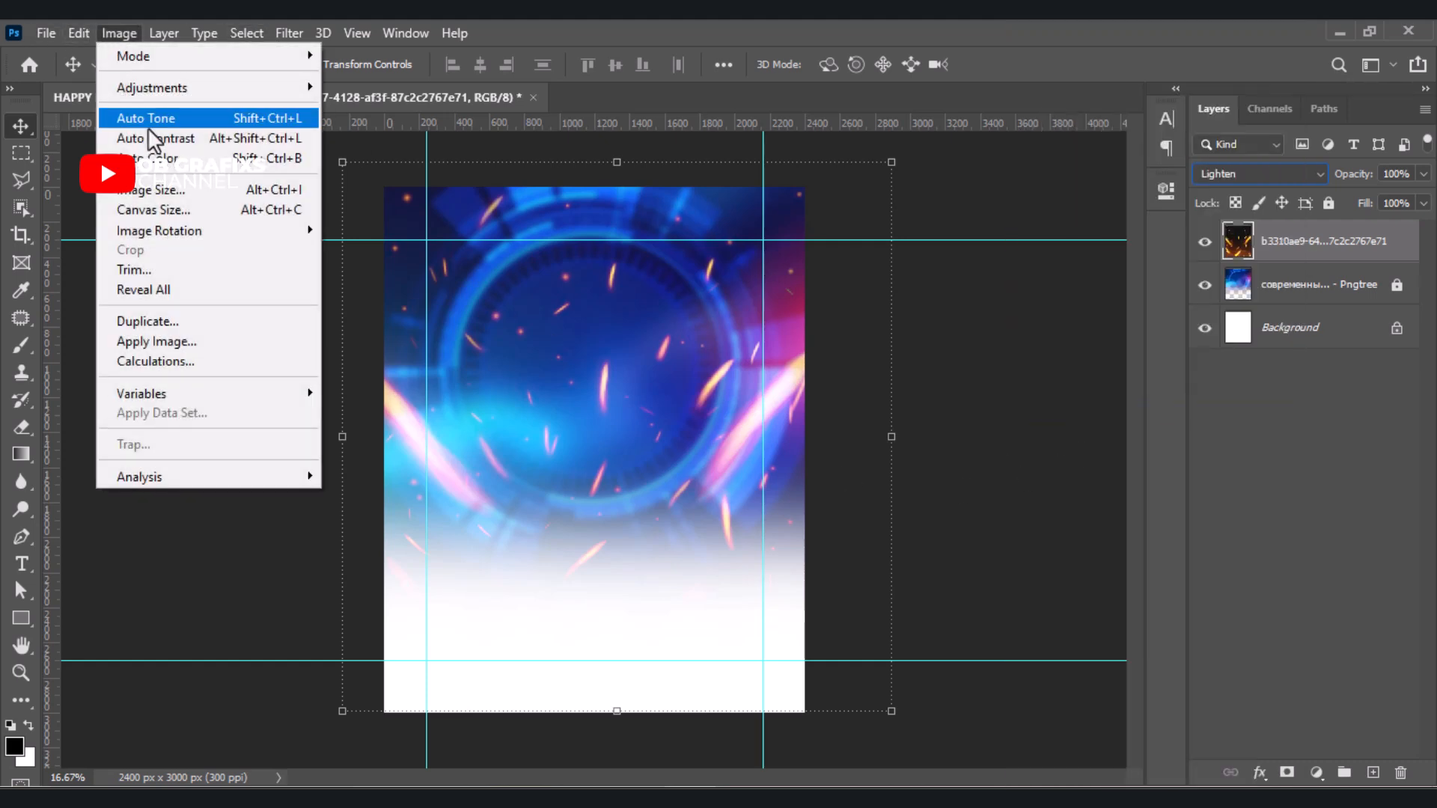
{"action": "mouse_move", "coordinate": [169, 90]}
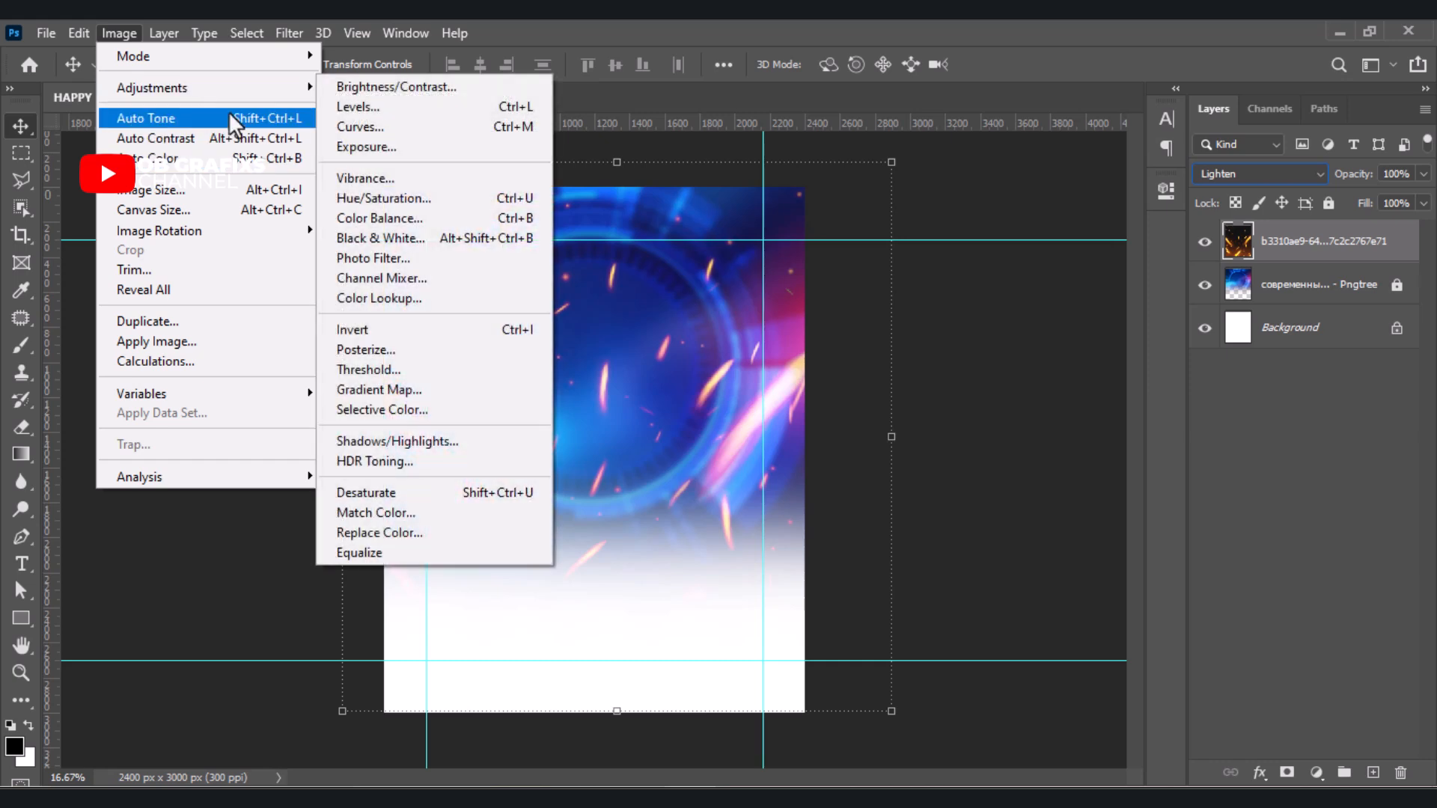
{"action": "left_click", "coordinate": [431, 199]}
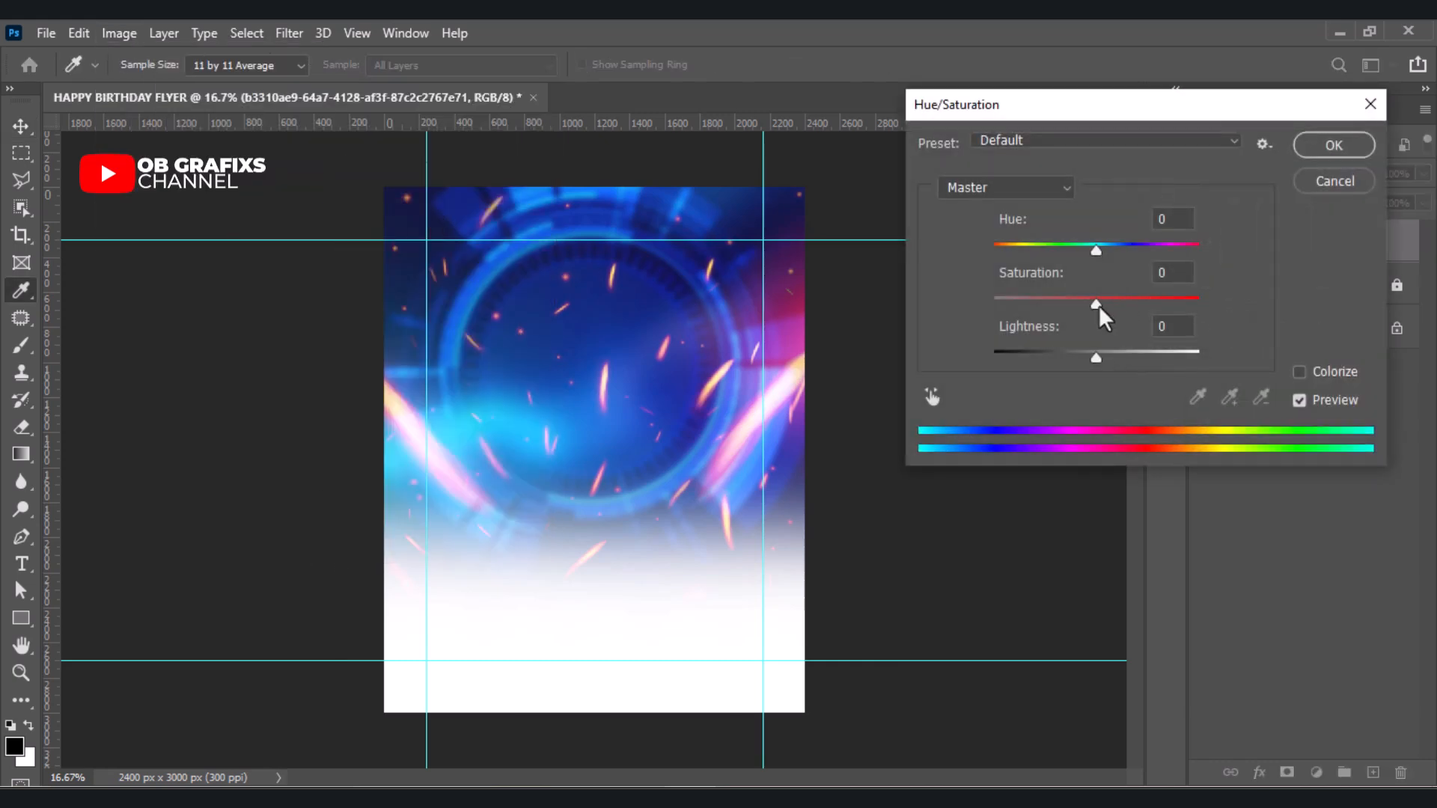
{"action": "left_click_drag", "start_coordinate": [1091, 253], "coordinate": [1067, 254]}
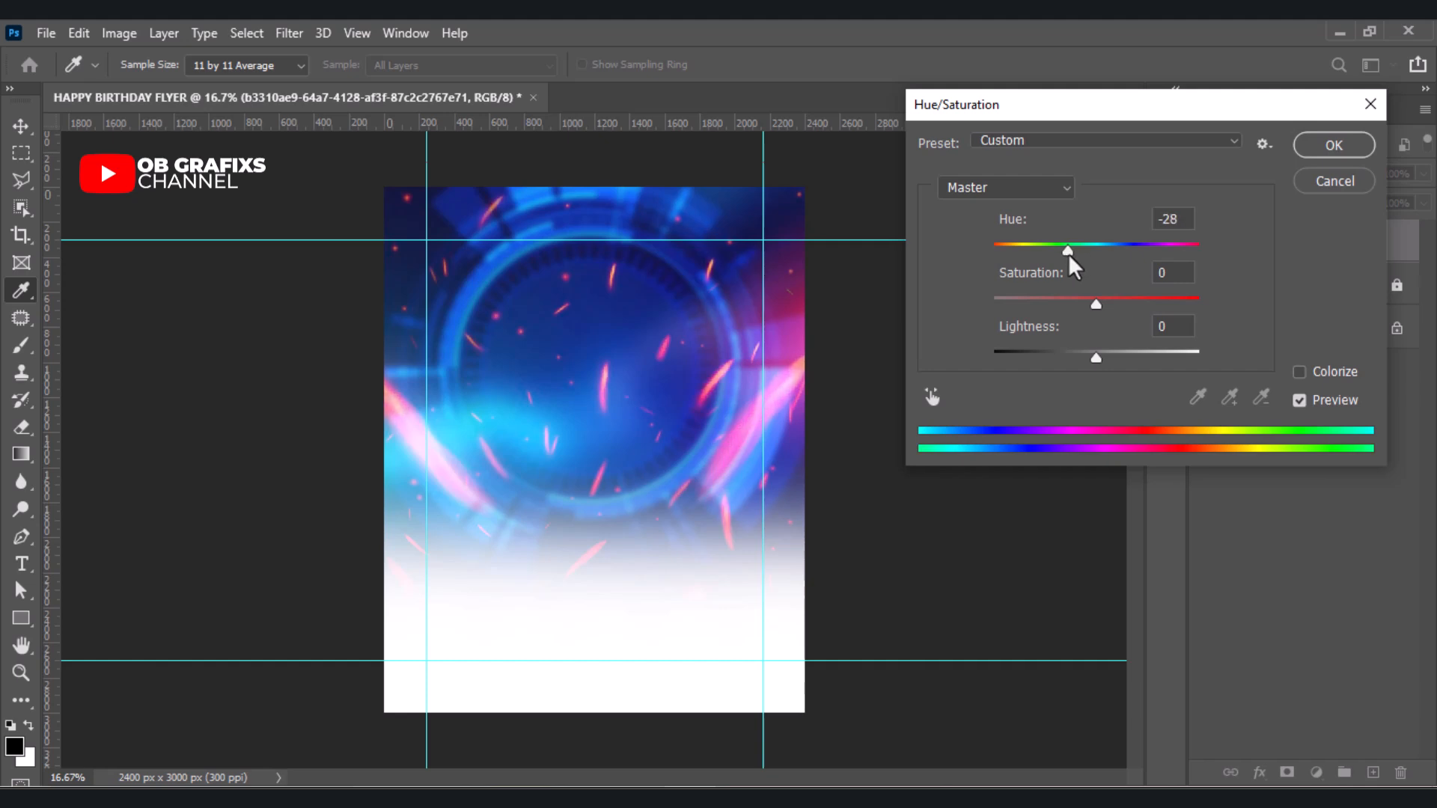
{"action": "left_click_drag", "start_coordinate": [1097, 307], "coordinate": [1115, 306]}
{"action": "left_click", "coordinate": [1332, 144]}
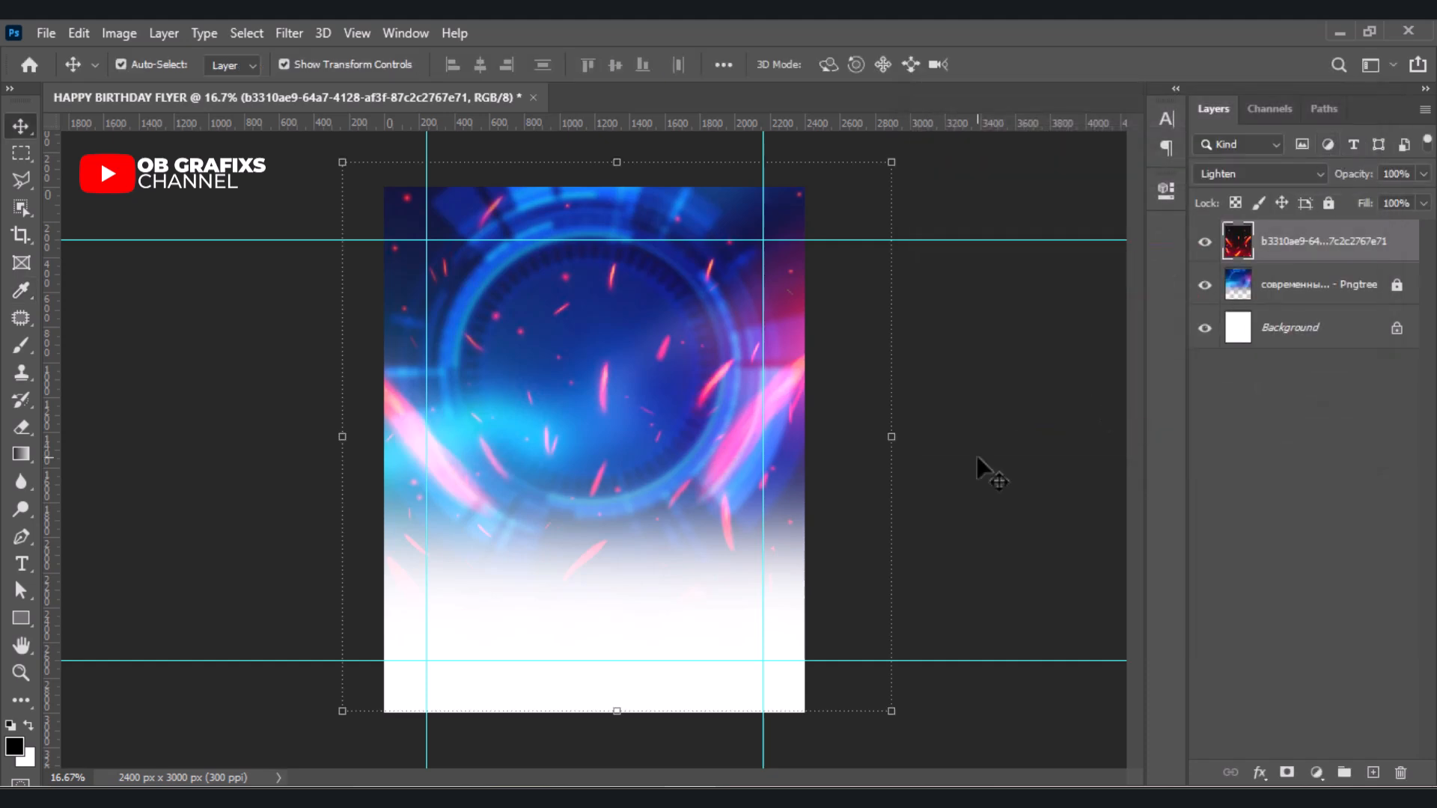
{"action": "left_click", "coordinate": [976, 455]}
- Reduce the fire-sparks layer's fill to about 61% and deselect it
{"action": "scroll", "coordinate": [497, 453], "scroll_direction": "down", "scroll_amount": 2}
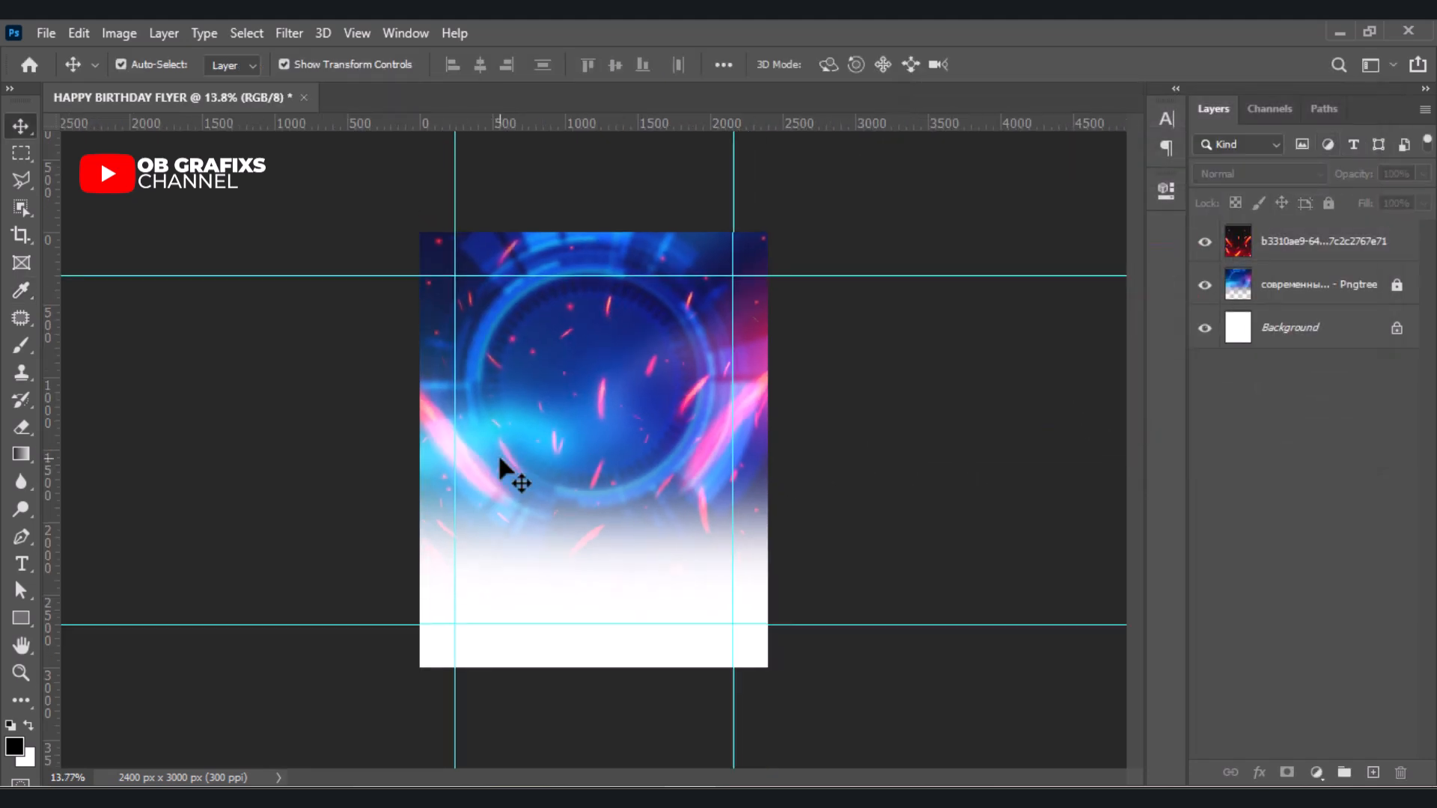
{"action": "left_click", "coordinate": [700, 454]}
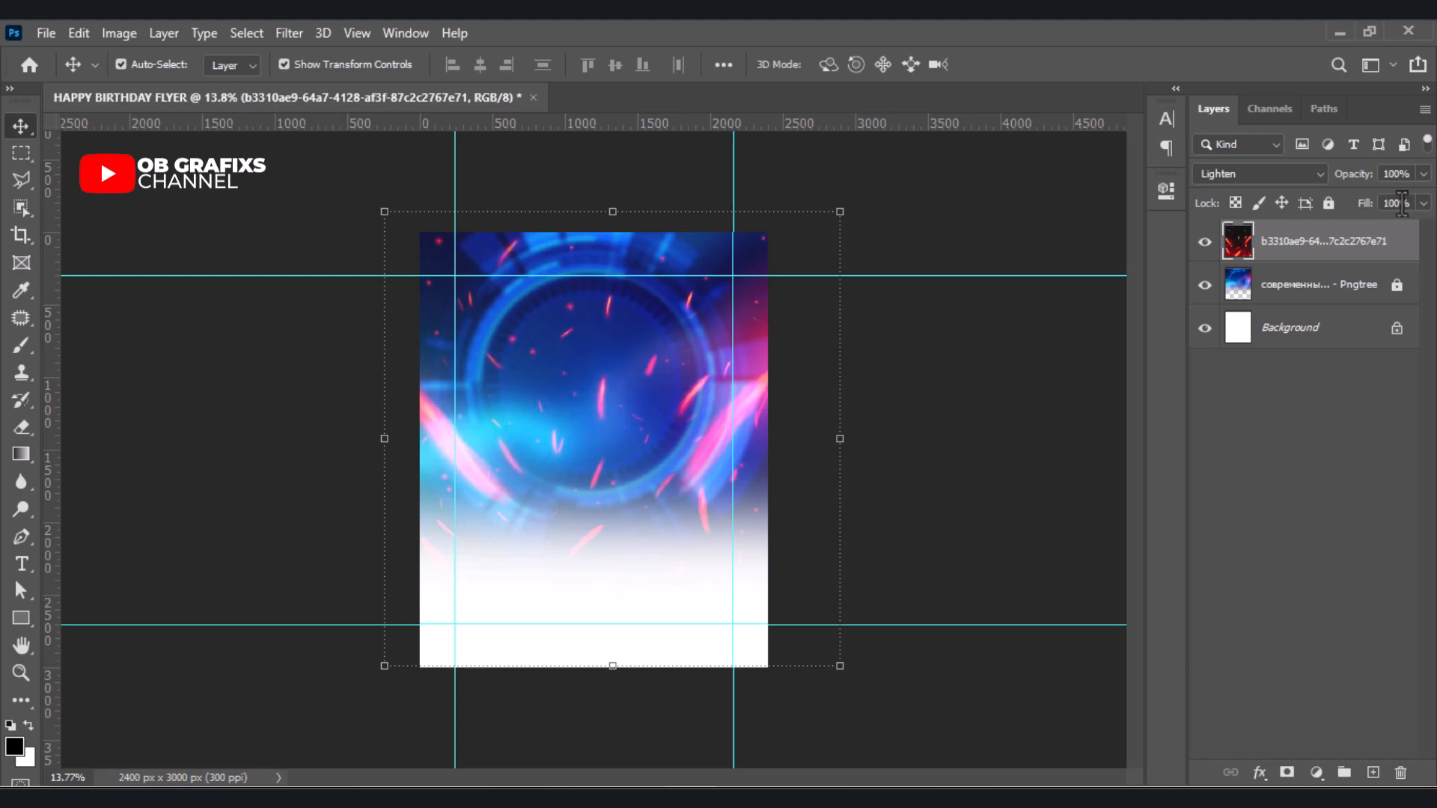
{"action": "left_click_drag", "start_coordinate": [1411, 206], "coordinate": [1369, 205]}
{"action": "scroll", "coordinate": [1391, 210], "scroll_direction": "down", "scroll_amount": 2}
{"action": "scroll", "coordinate": [1398, 206], "scroll_direction": "down", "scroll_amount": 8}
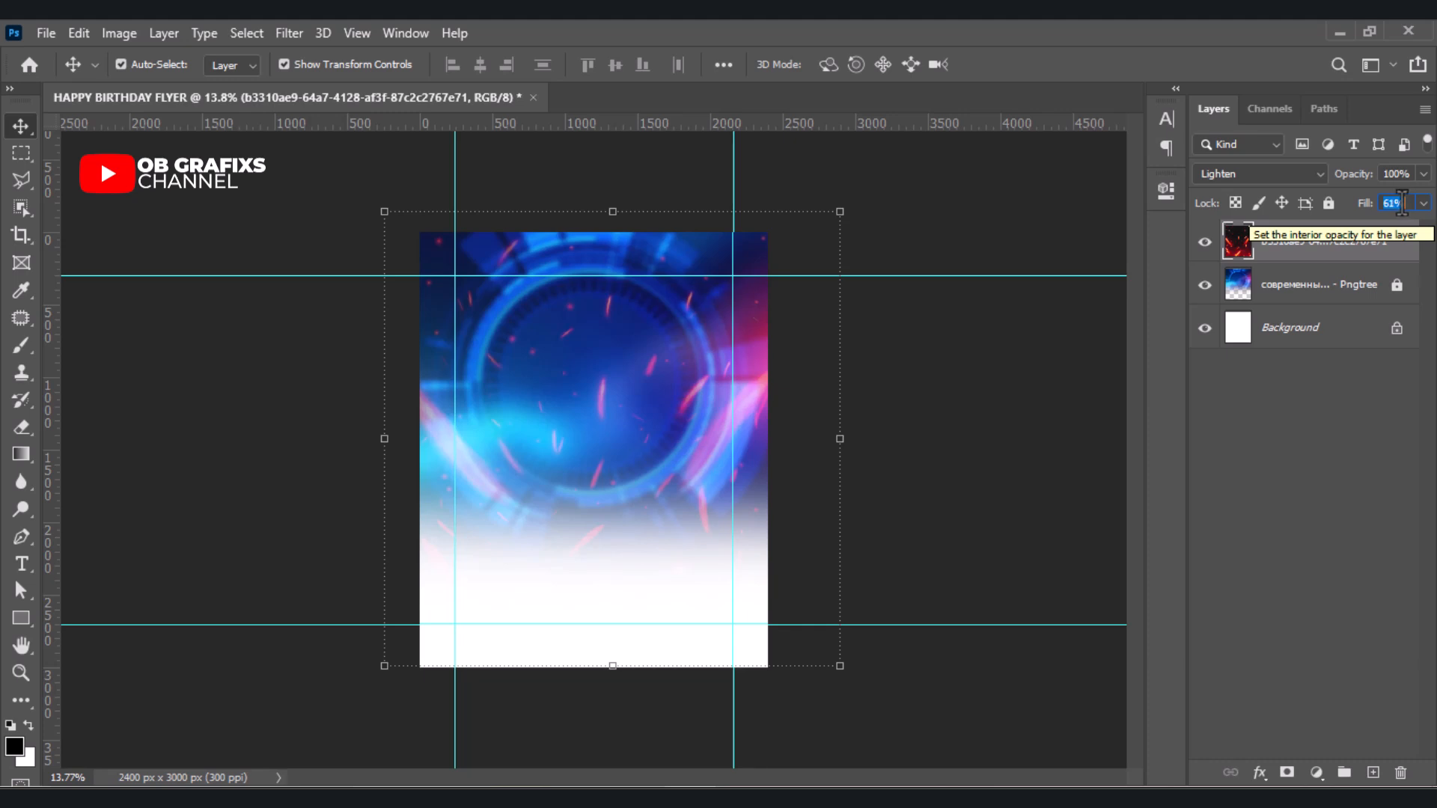
{"action": "left_click", "coordinate": [893, 425]}
{"action": "scroll", "coordinate": [644, 320], "scroll_direction": "up", "scroll_amount": 2}
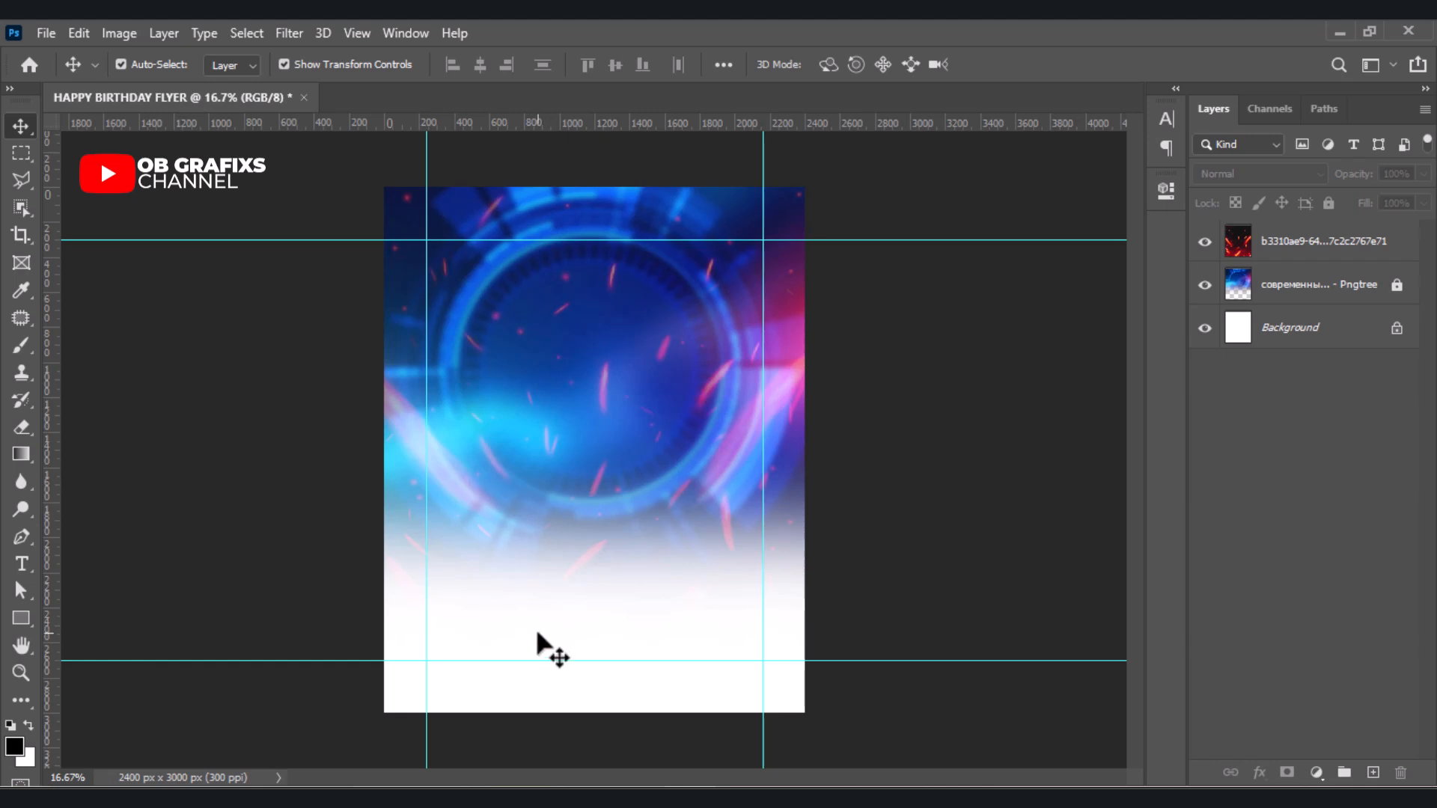
- Place the light effect image, enlarge it to about 129.5% centred over the blue ring, and rasterize its layer
{"action": "left_click", "coordinate": [581, 796]}
{"action": "left_click_drag", "start_coordinate": [710, 170], "coordinate": [622, 488]}
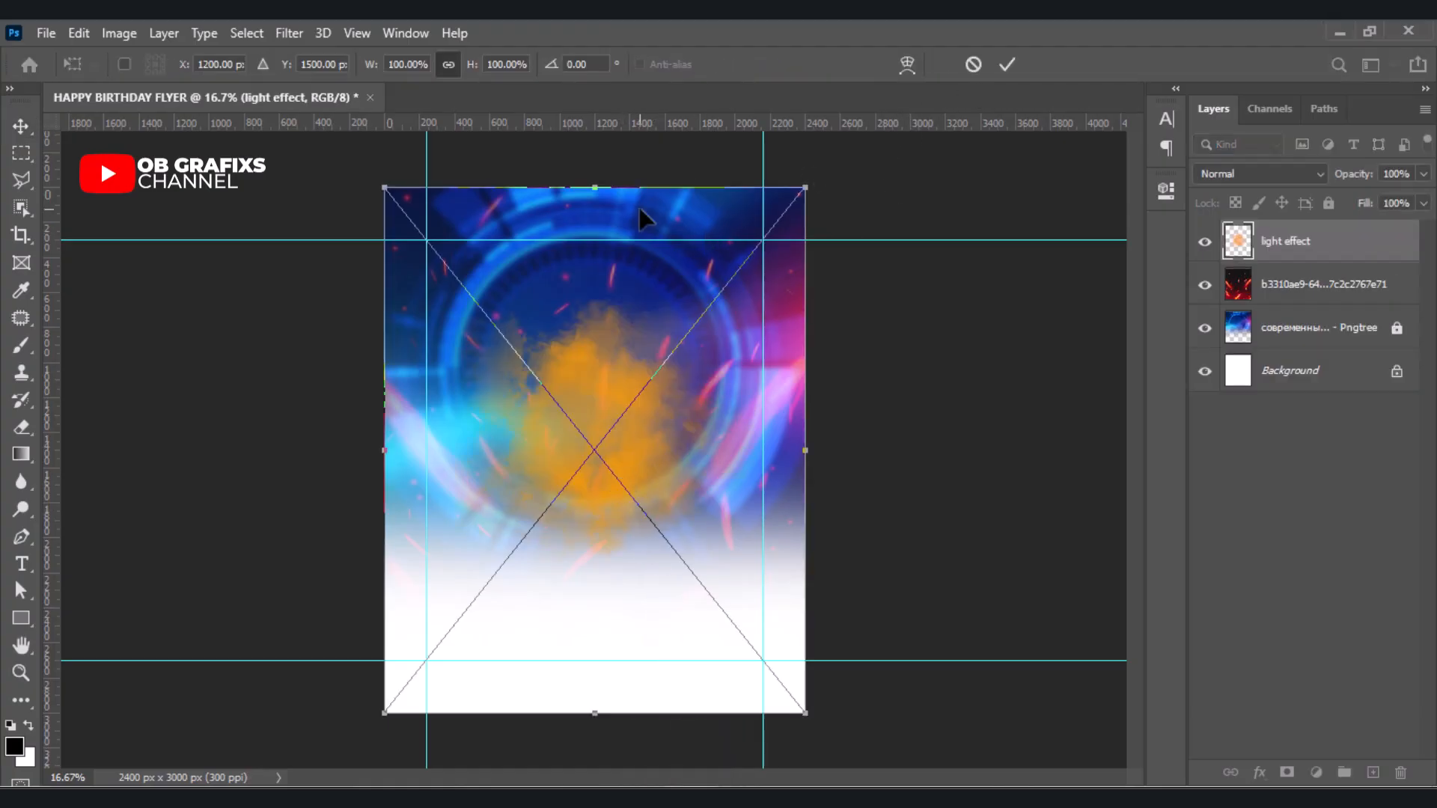
{"action": "left_click_drag", "start_coordinate": [601, 187], "coordinate": [589, 124]}
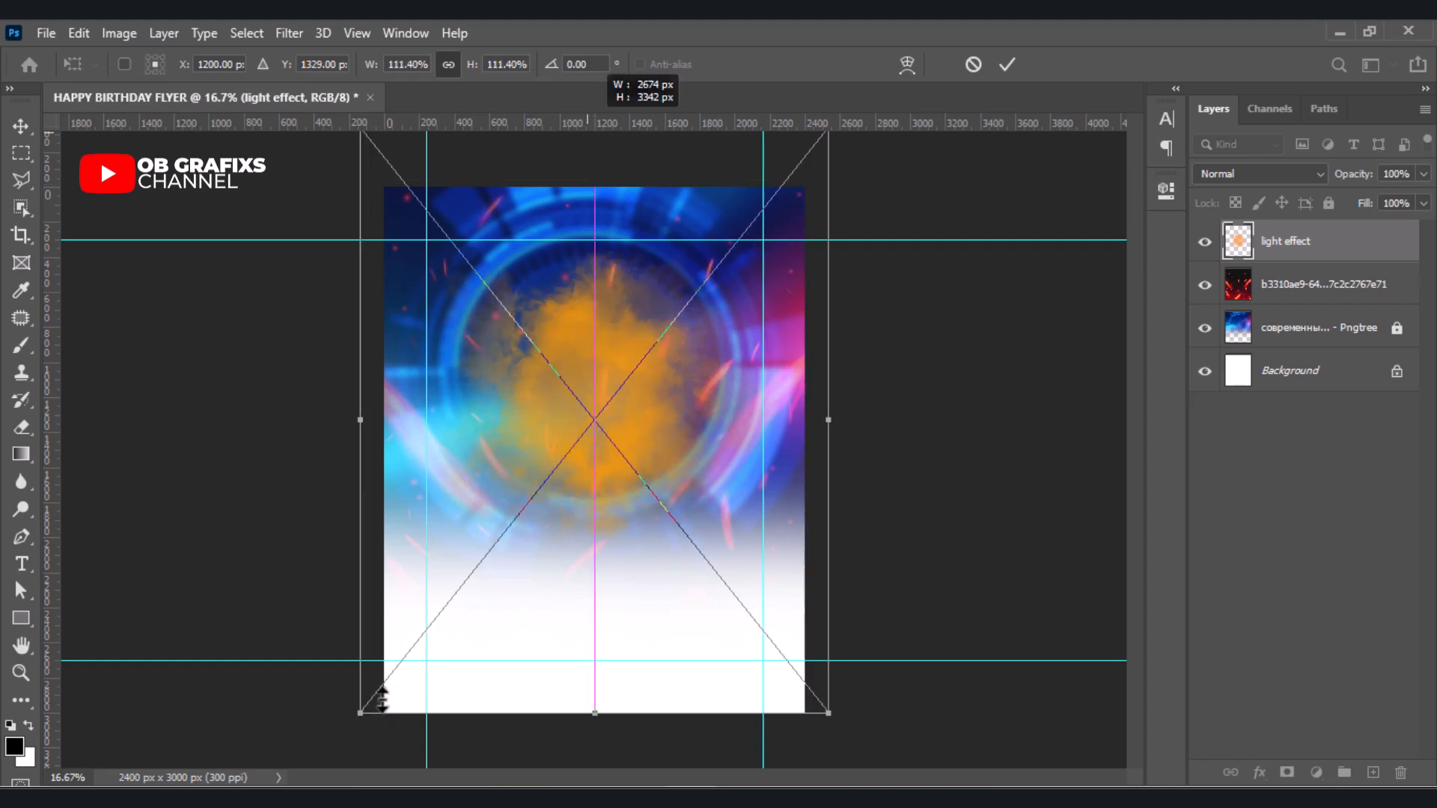
{"action": "left_click_drag", "start_coordinate": [359, 713], "coordinate": [320, 759]}
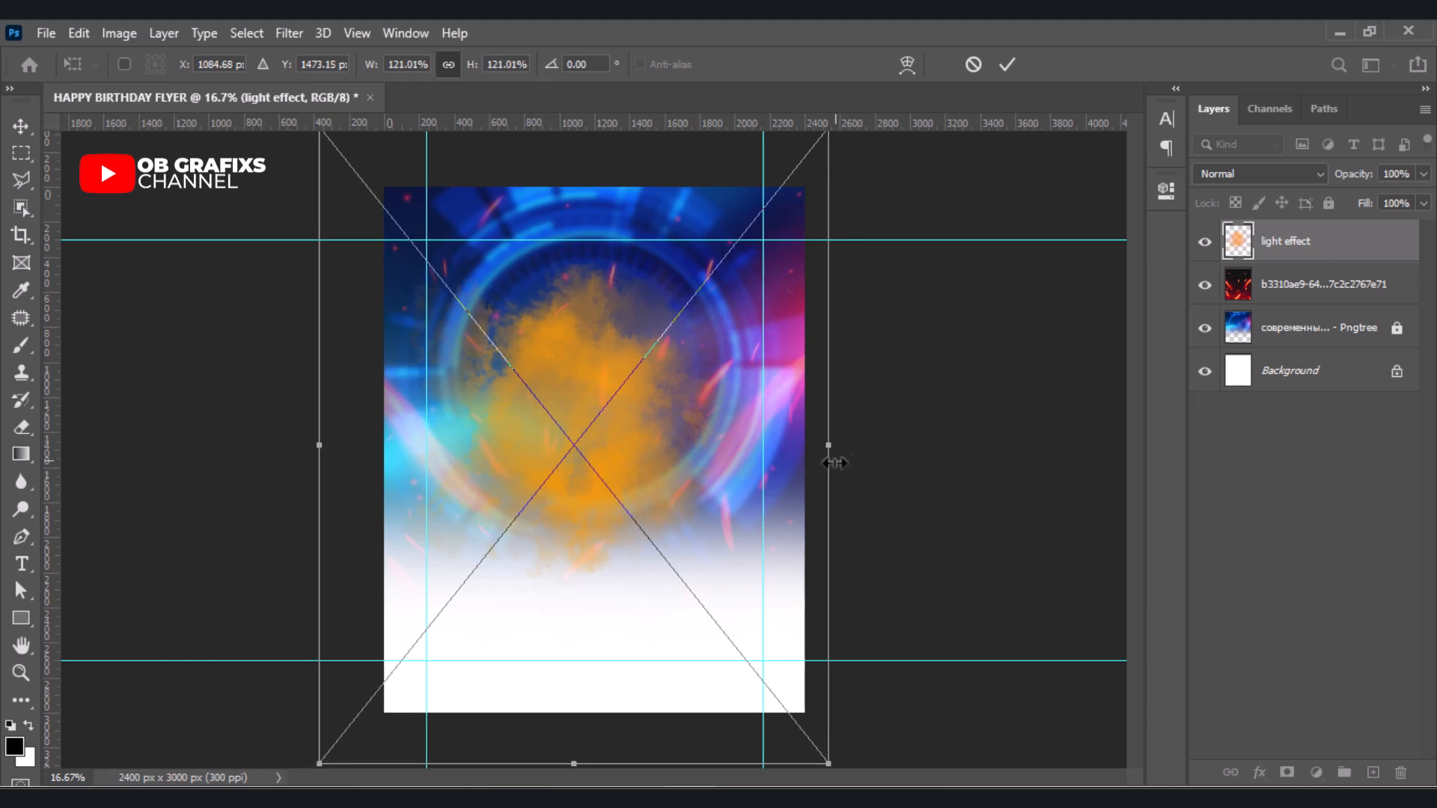
{"action": "left_click_drag", "start_coordinate": [836, 444], "coordinate": [873, 437]}
{"action": "left_click_drag", "start_coordinate": [599, 464], "coordinate": [600, 452]}
{"action": "left_click", "coordinate": [1009, 63]}
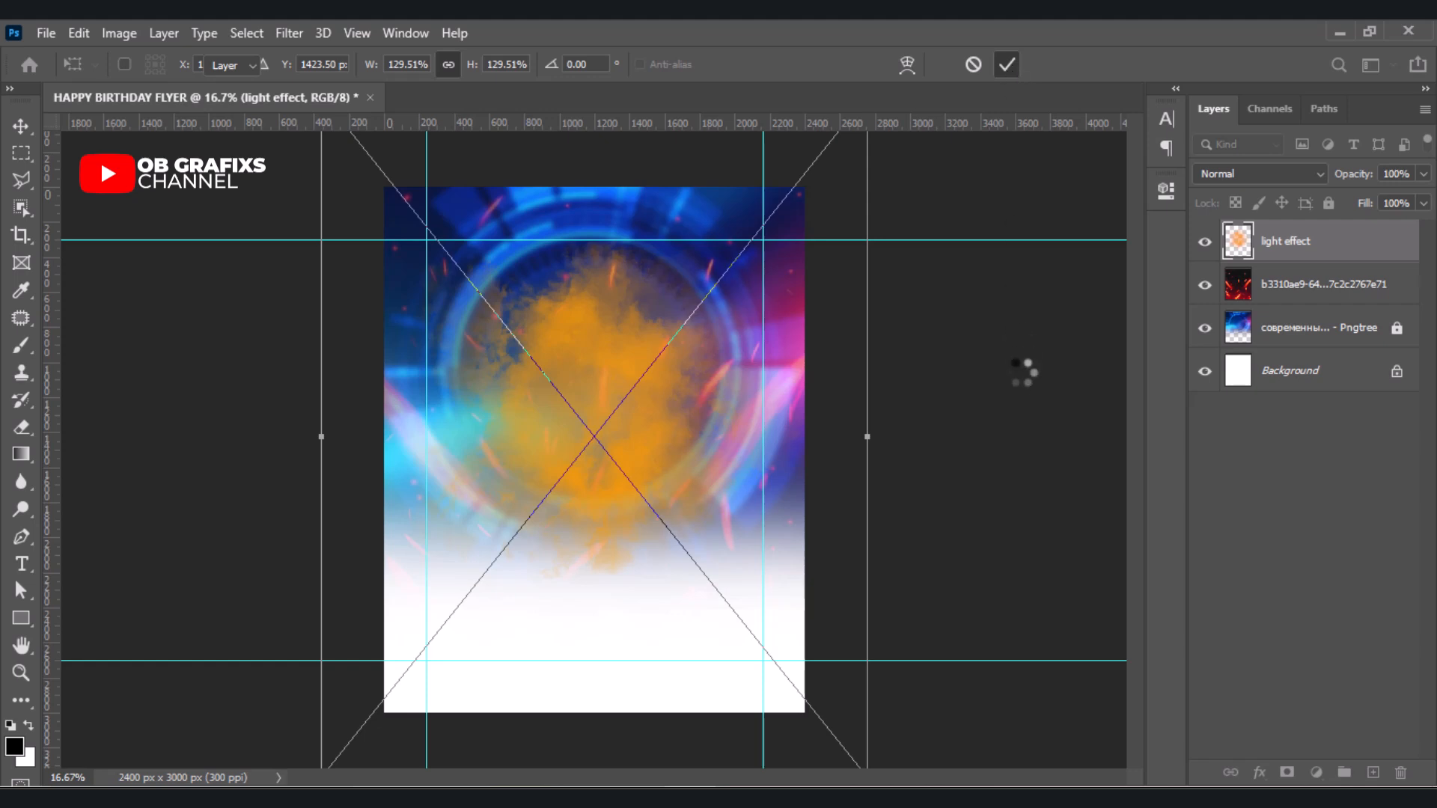
{"action": "right_click", "coordinate": [1306, 244]}
{"action": "left_click", "coordinate": [1103, 414]}
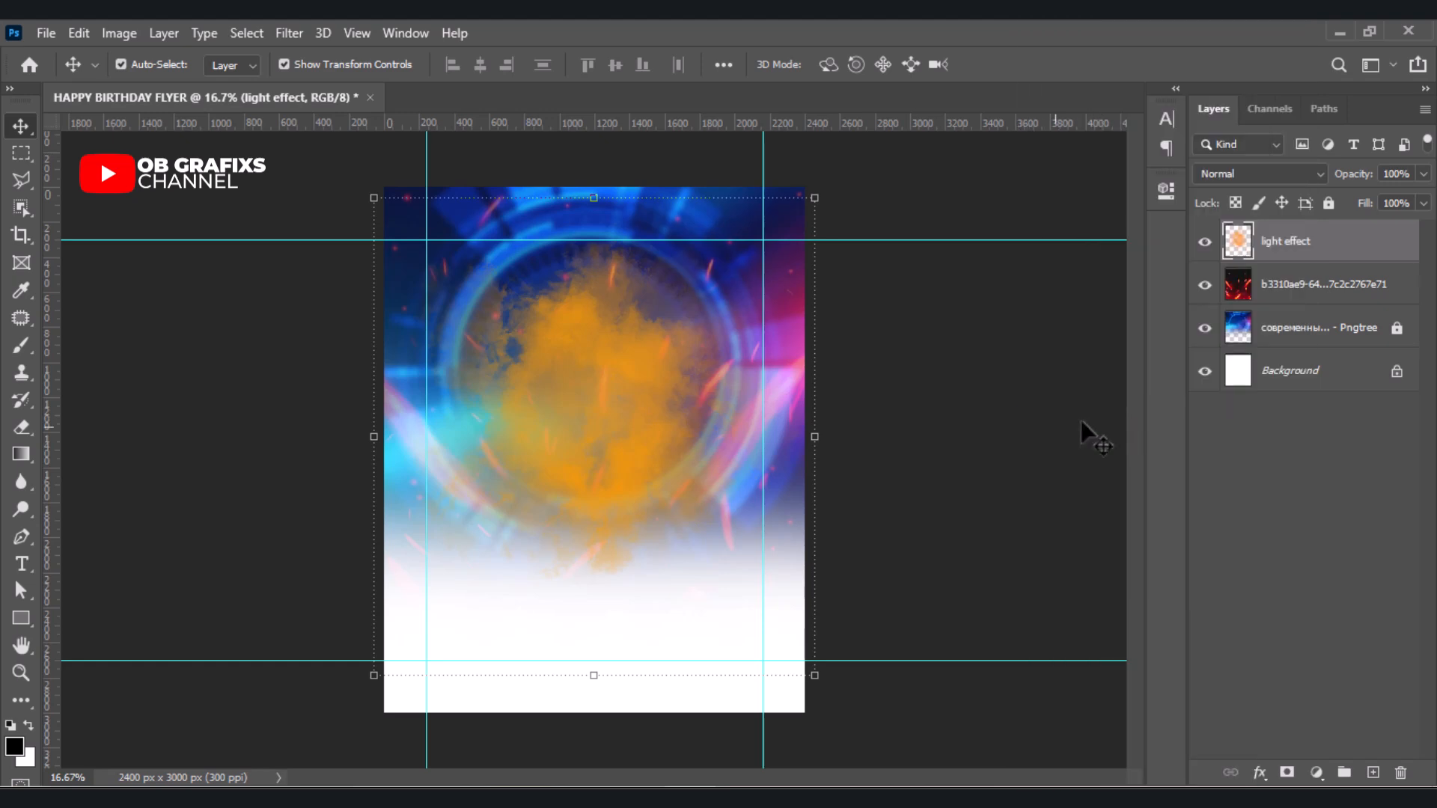
- Recolour the light effect cyan using Hue/Saturation with Hue +140 and raised saturation, and lower its layer opacity to 88%
{"action": "left_click", "coordinate": [133, 37]}
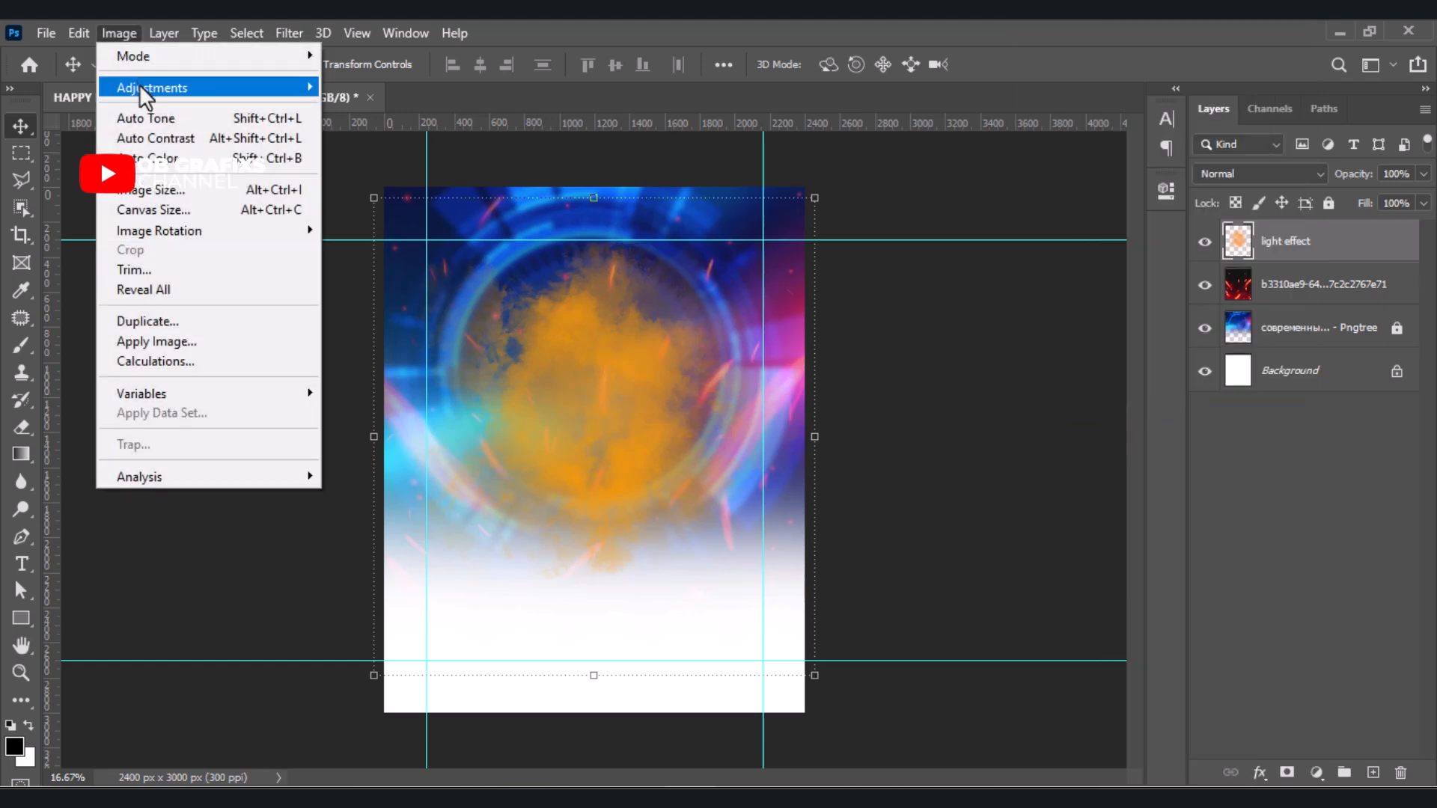
{"action": "mouse_move", "coordinate": [150, 87]}
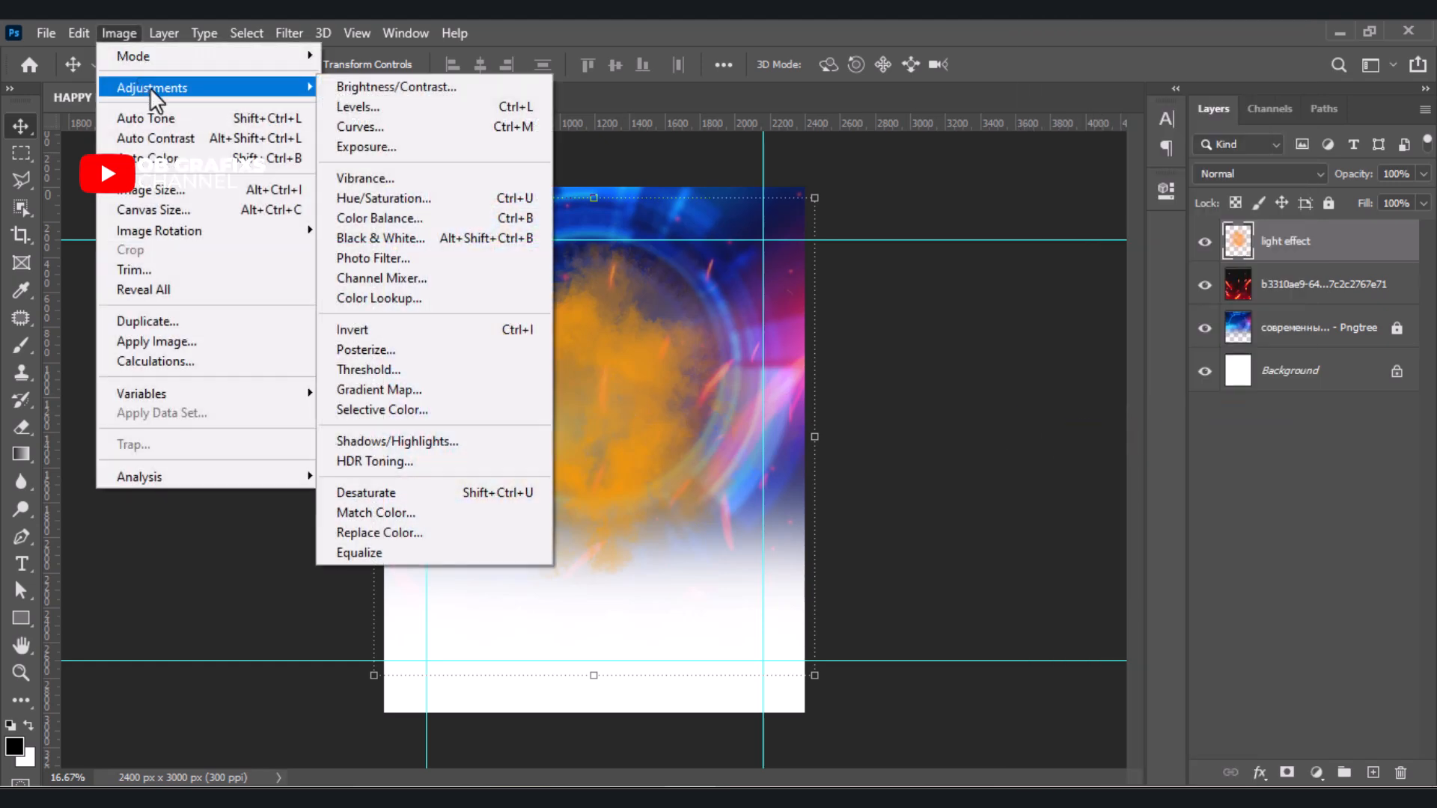
{"action": "left_click", "coordinate": [430, 198]}
{"action": "left_click_drag", "start_coordinate": [1097, 250], "coordinate": [1183, 249]}
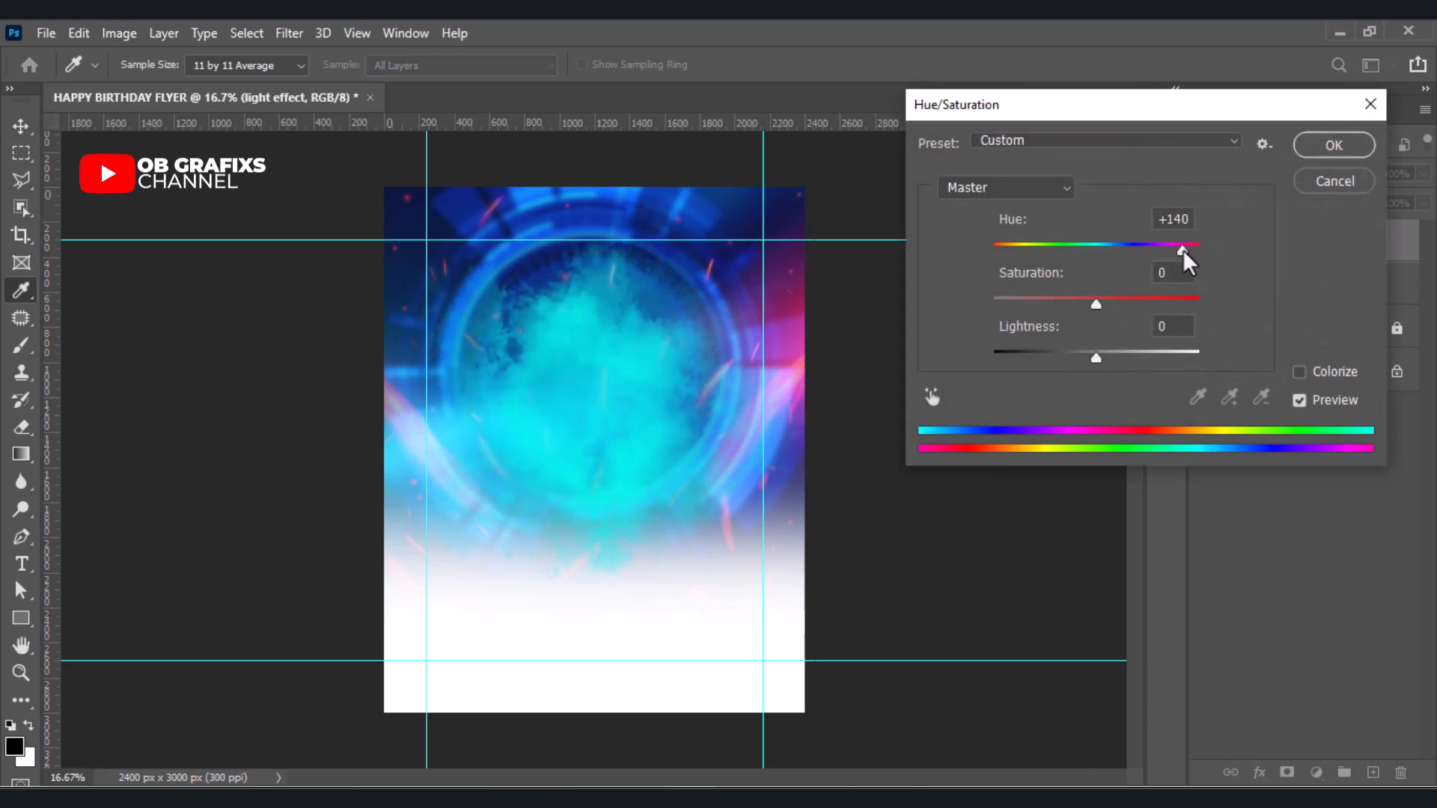
{"action": "left_click_drag", "start_coordinate": [1112, 303], "coordinate": [1120, 304]}
{"action": "left_click", "coordinate": [1329, 146]}
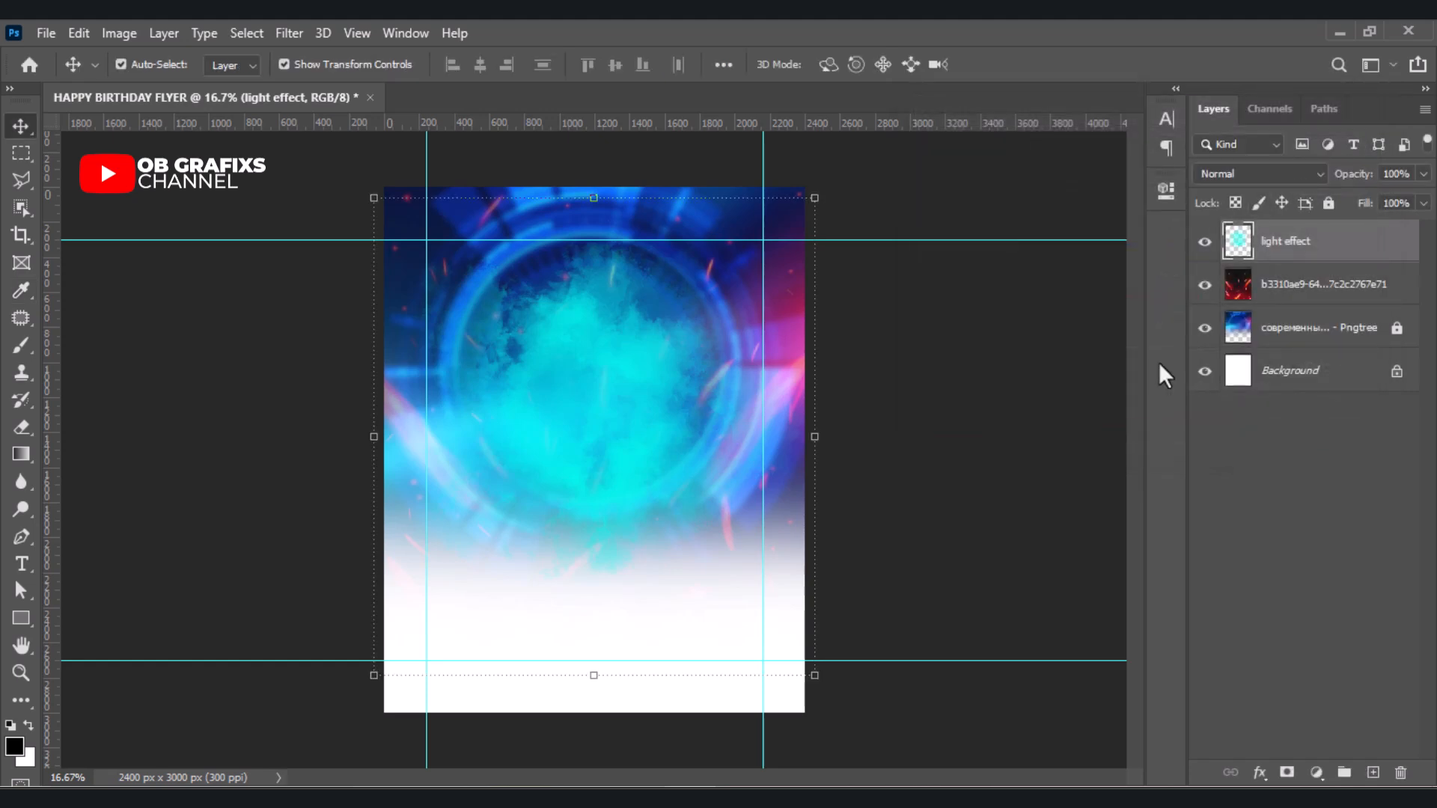
{"action": "left_click", "coordinate": [1404, 177]}
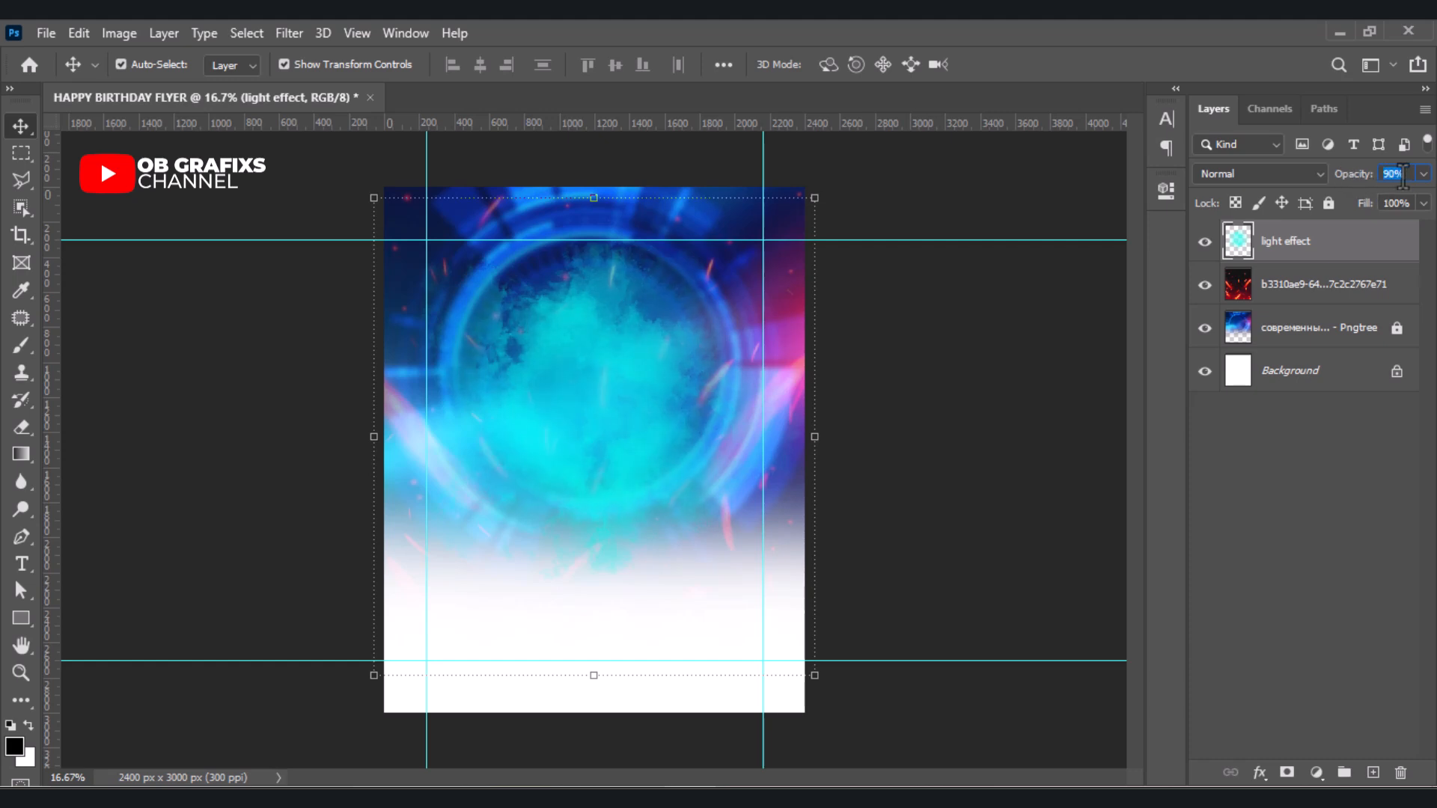
{"action": "left_click", "coordinate": [947, 476]}
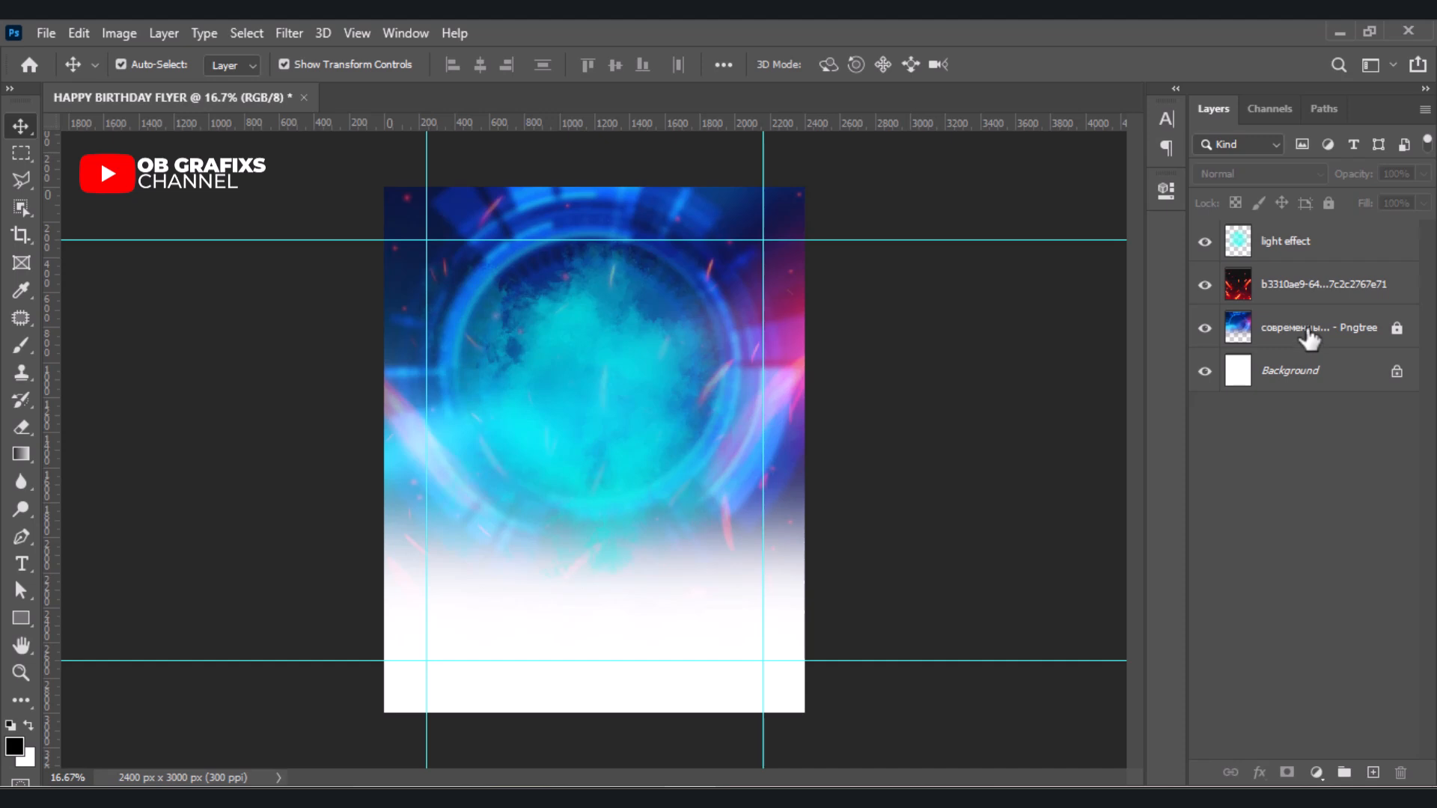
- Group the blue image, fire-sparks and light effect layers and name the group BACKGROUND
{"action": "left_click", "coordinate": [1310, 340]}
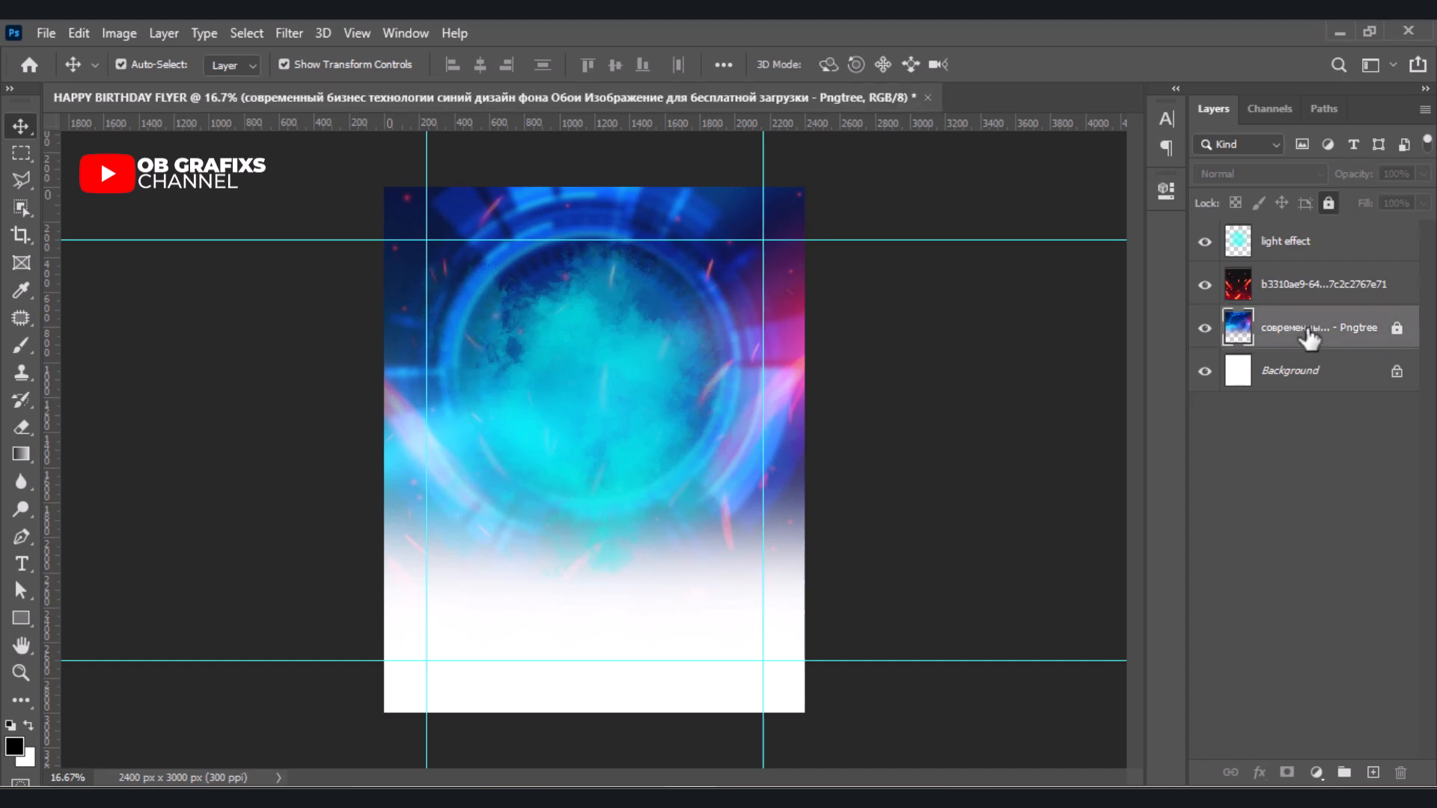
{"action": "left_click", "coordinate": [1311, 247], "text": "shift"}
{"action": "left_click_drag", "start_coordinate": [1340, 328], "coordinate": [1343, 773]}
{"action": "double_click", "coordinate": [1278, 234]}
{"action": "type", "text": "BACKGROUND"}
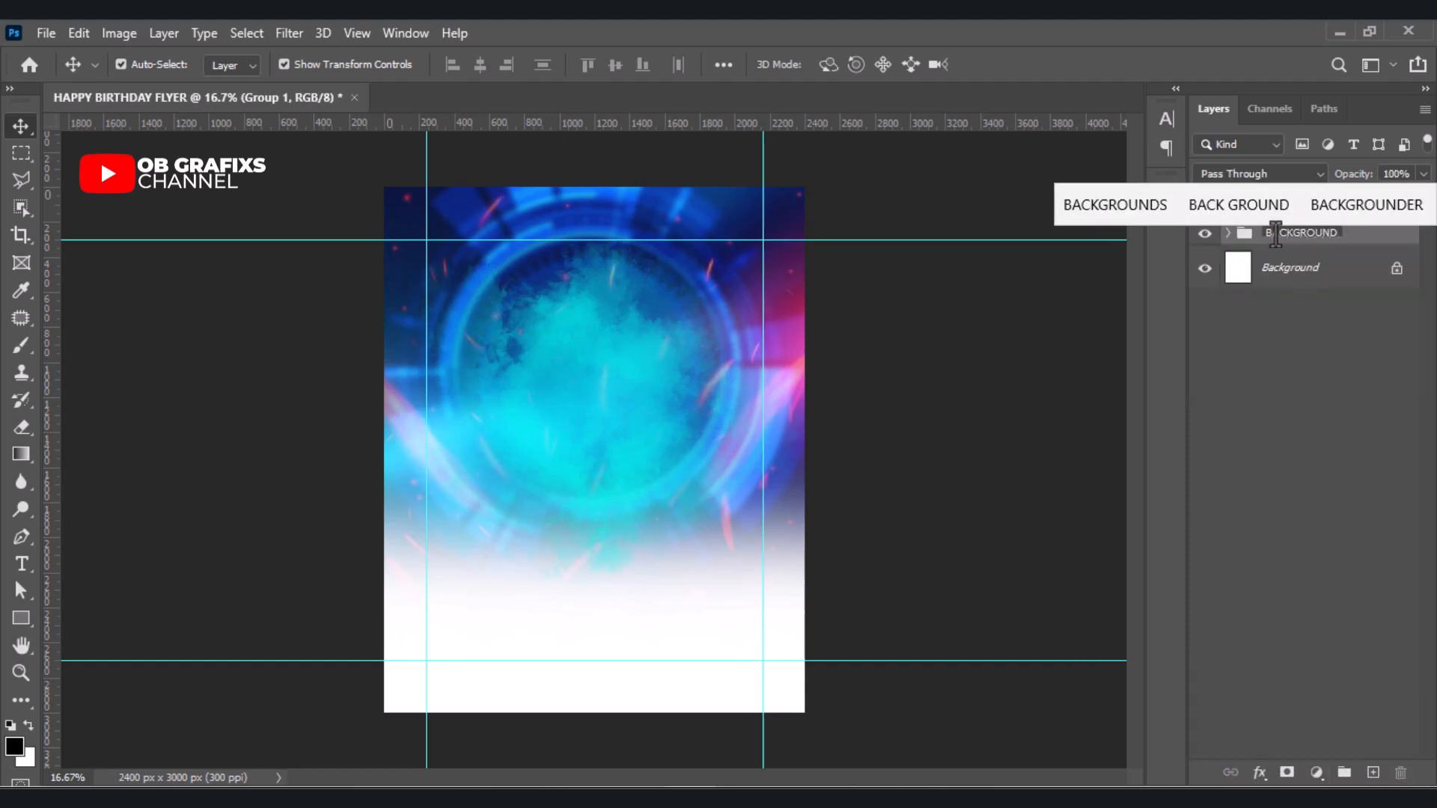
{"action": "key", "text": "Return"}
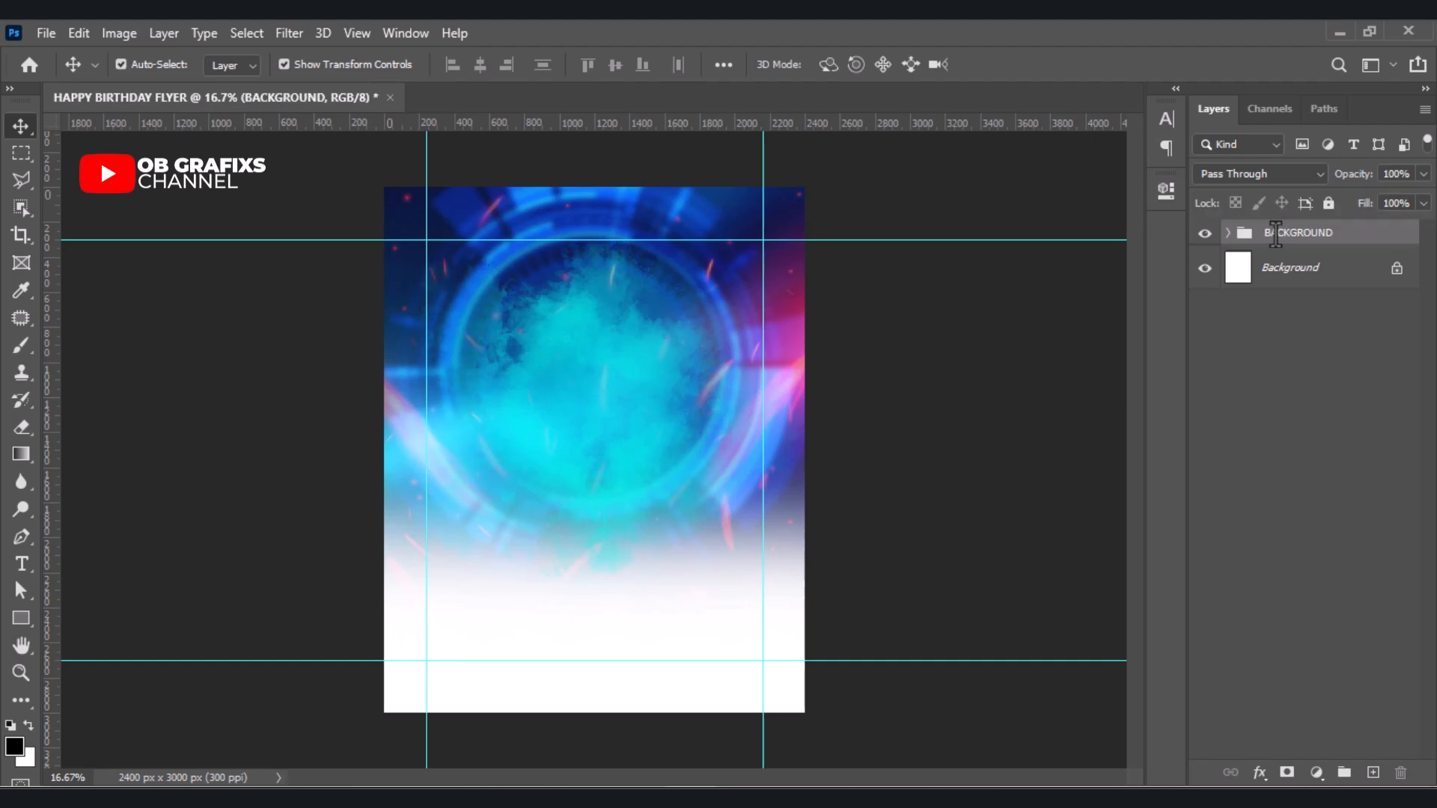
{"action": "left_click", "coordinate": [935, 410]}
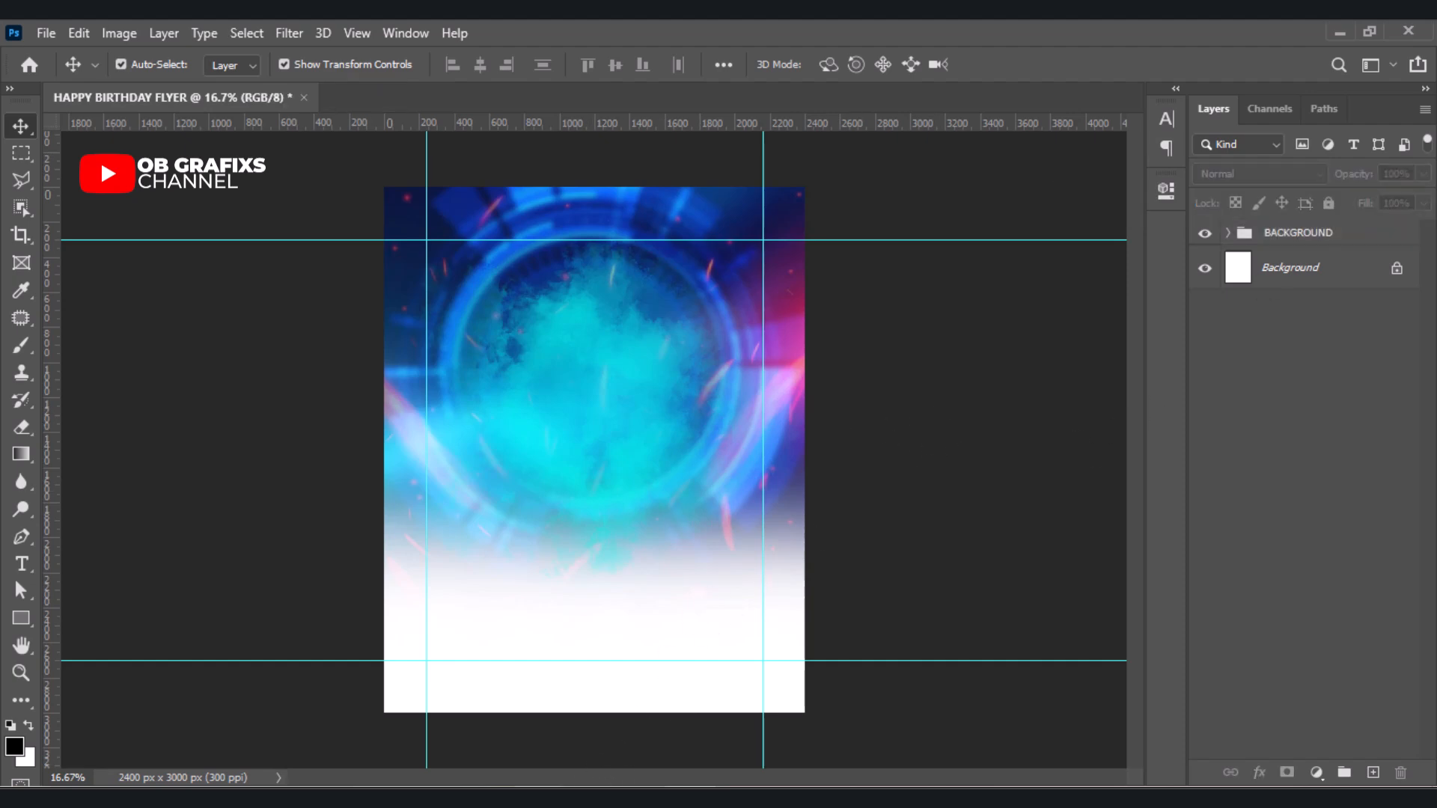
- Place the cut-out photo of the woman in blue, scale it to about 59%, and rest its base on the lower guide
{"action": "key", "text": "alt+Tab"}
{"action": "left_click", "coordinate": [478, 434]}
{"action": "left_click_drag", "start_coordinate": [488, 169], "coordinate": [625, 526]}
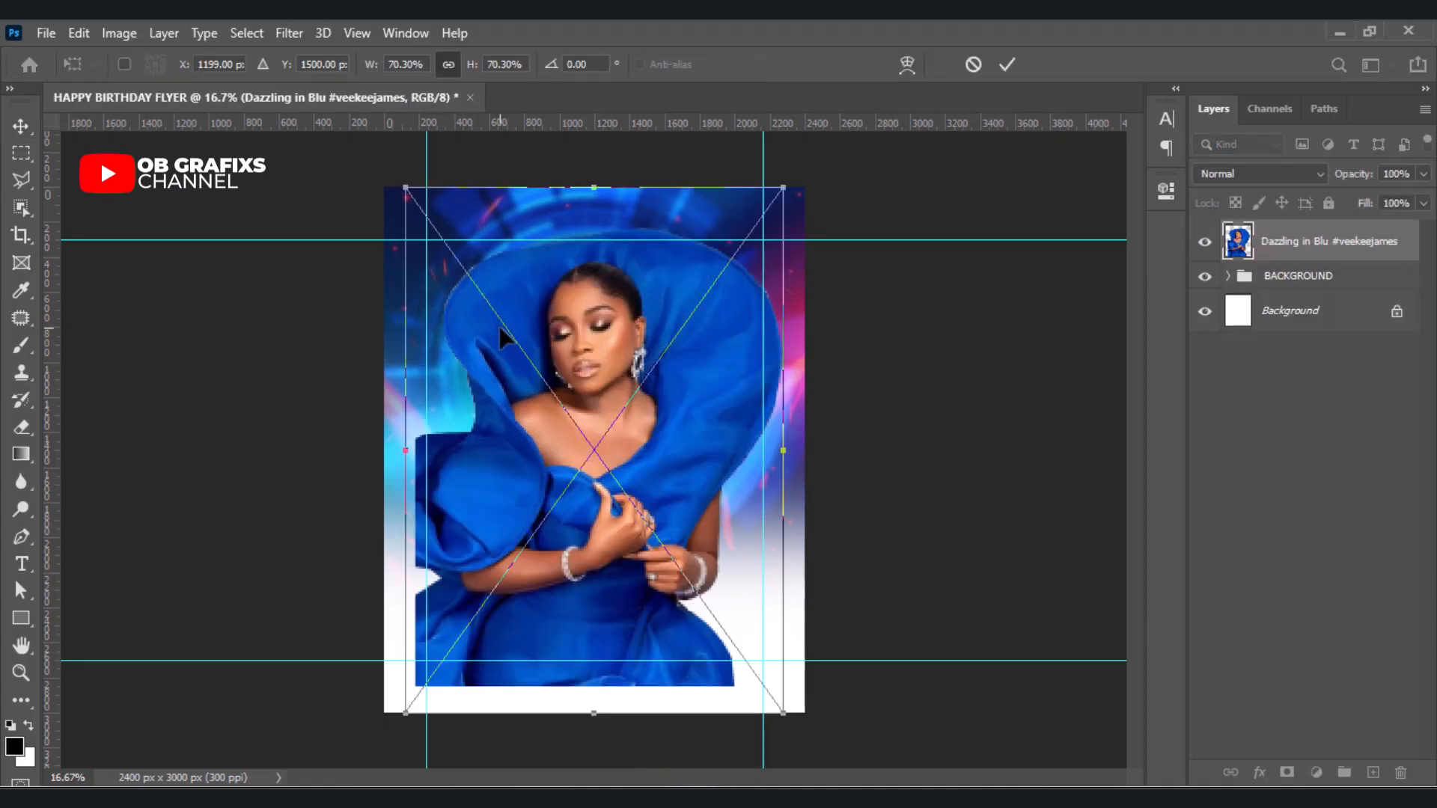
{"action": "left_click_drag", "start_coordinate": [408, 186], "coordinate": [484, 264]}
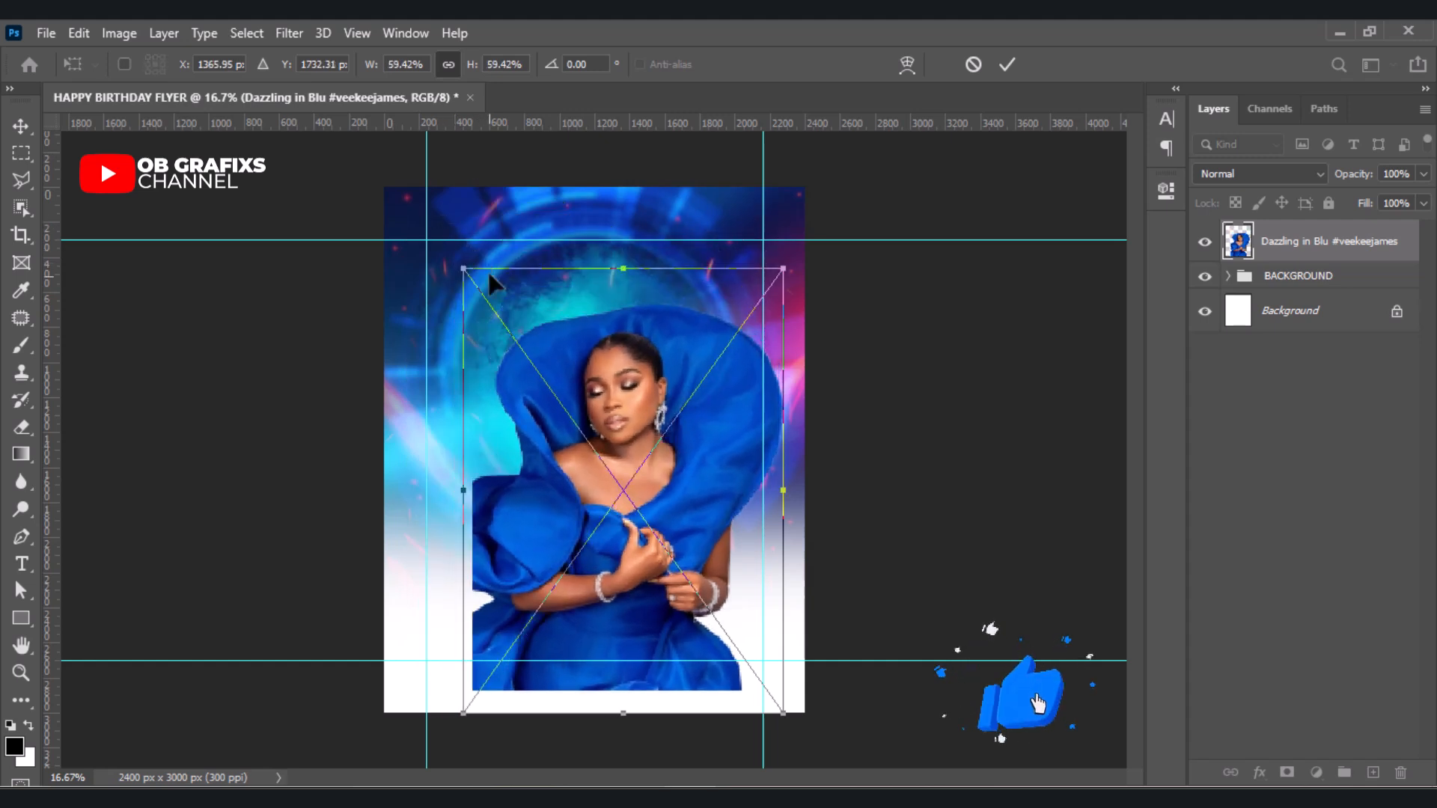
{"action": "left_click_drag", "start_coordinate": [676, 510], "coordinate": [657, 473]}
{"action": "left_click", "coordinate": [1008, 64]}
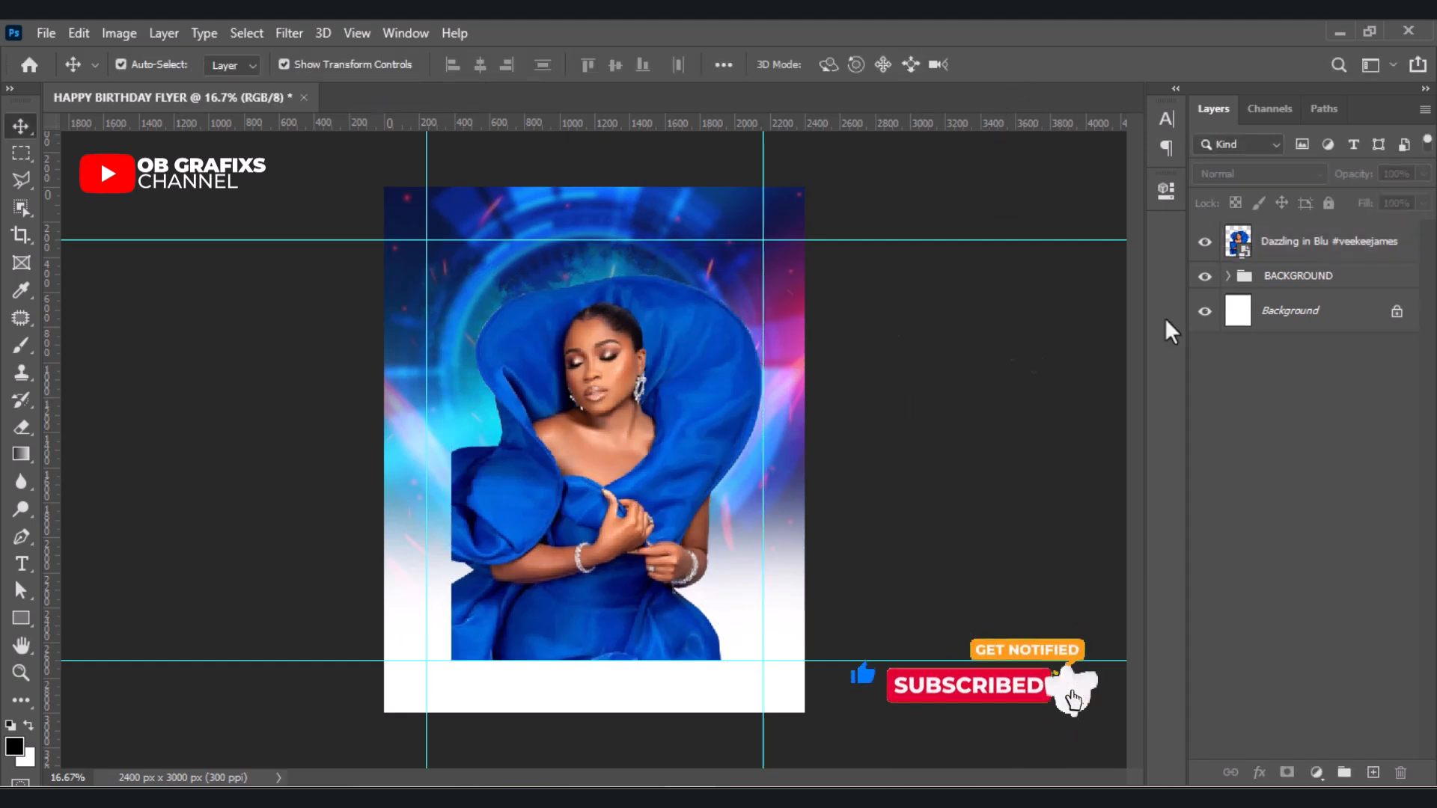
- Move the light effect layer inside the BACKGROUND group straight up by about 100 px
{"action": "left_click", "coordinate": [1227, 277]}
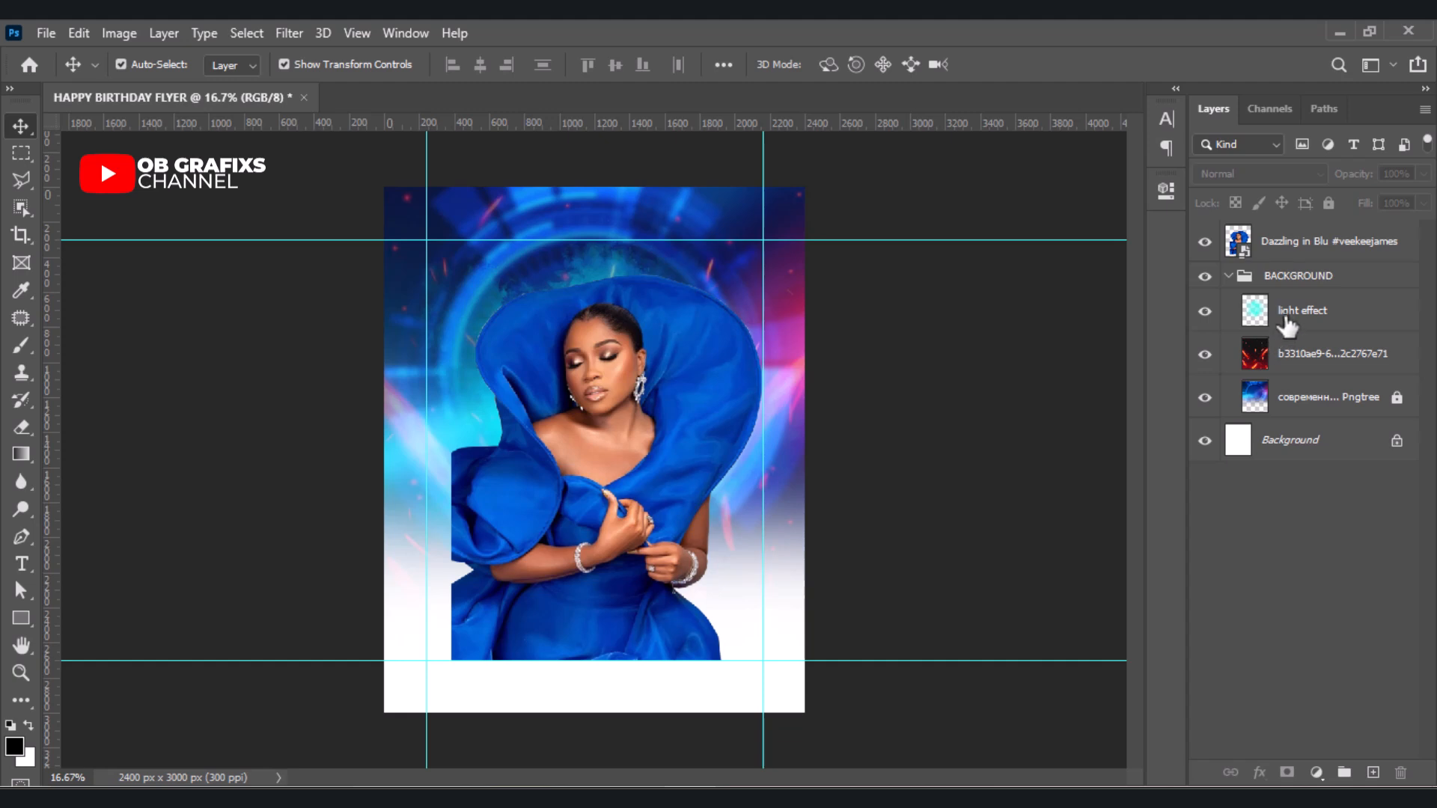
{"action": "left_click", "coordinate": [1286, 321]}
{"action": "key", "text": "shift+Up"}
{"action": "key", "text": "shift+Up"}
{"action": "key", "text": "shift+Up"}
{"action": "key", "text": "shift+Up"}
{"action": "key", "text": "shift+Up"}
{"action": "key", "text": "shift+Up"}
{"action": "key", "text": "shift+Up"}
{"action": "key", "text": "shift+Up"}
{"action": "key", "text": "shift+Up"}
{"action": "key", "text": "shift+Up"}
{"action": "key", "text": "shift+Up"}
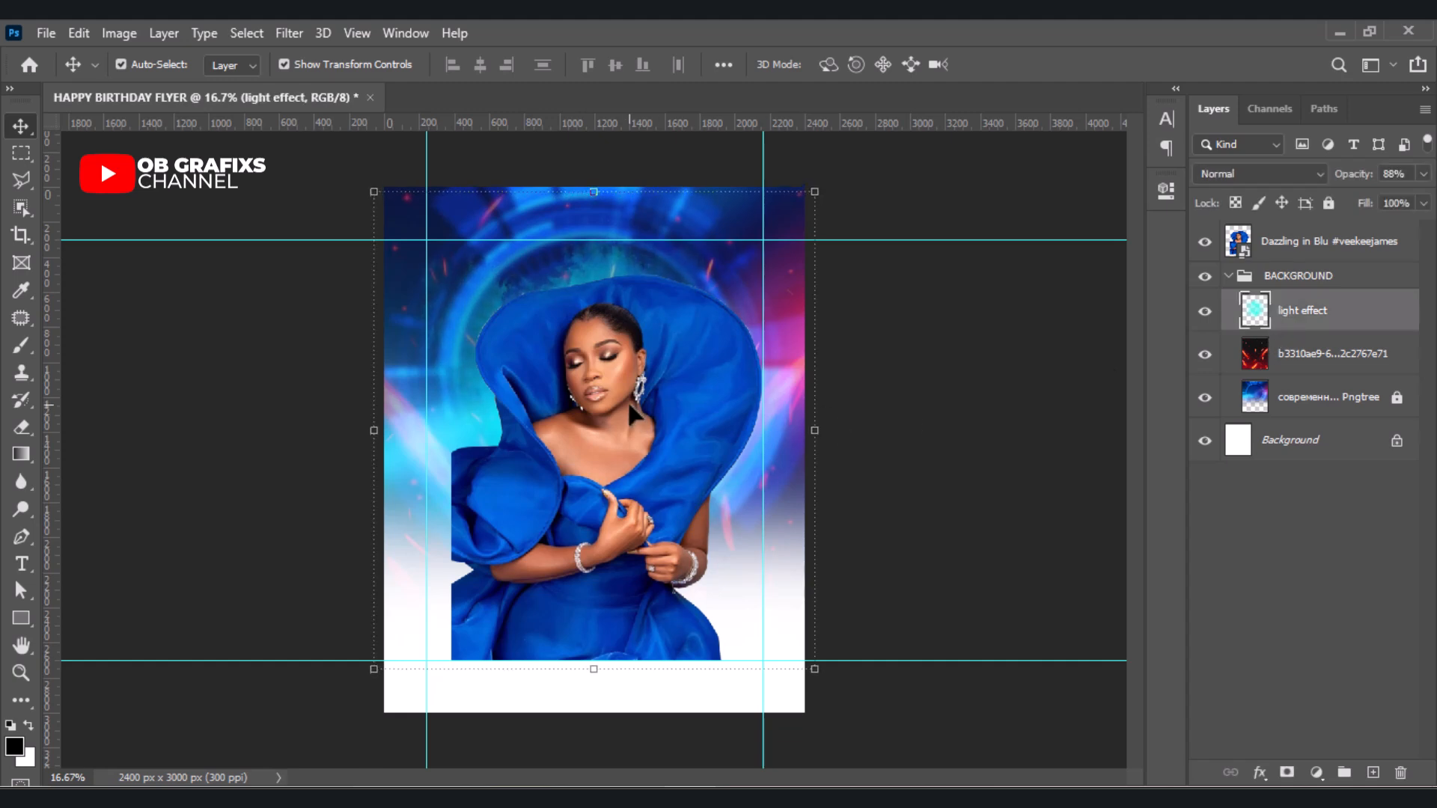
{"action": "key", "text": "shift+Up"}
{"action": "key", "text": "shift+Up"}
{"action": "key", "text": "shift+Up"}
{"action": "key", "text": "shift+Up"}
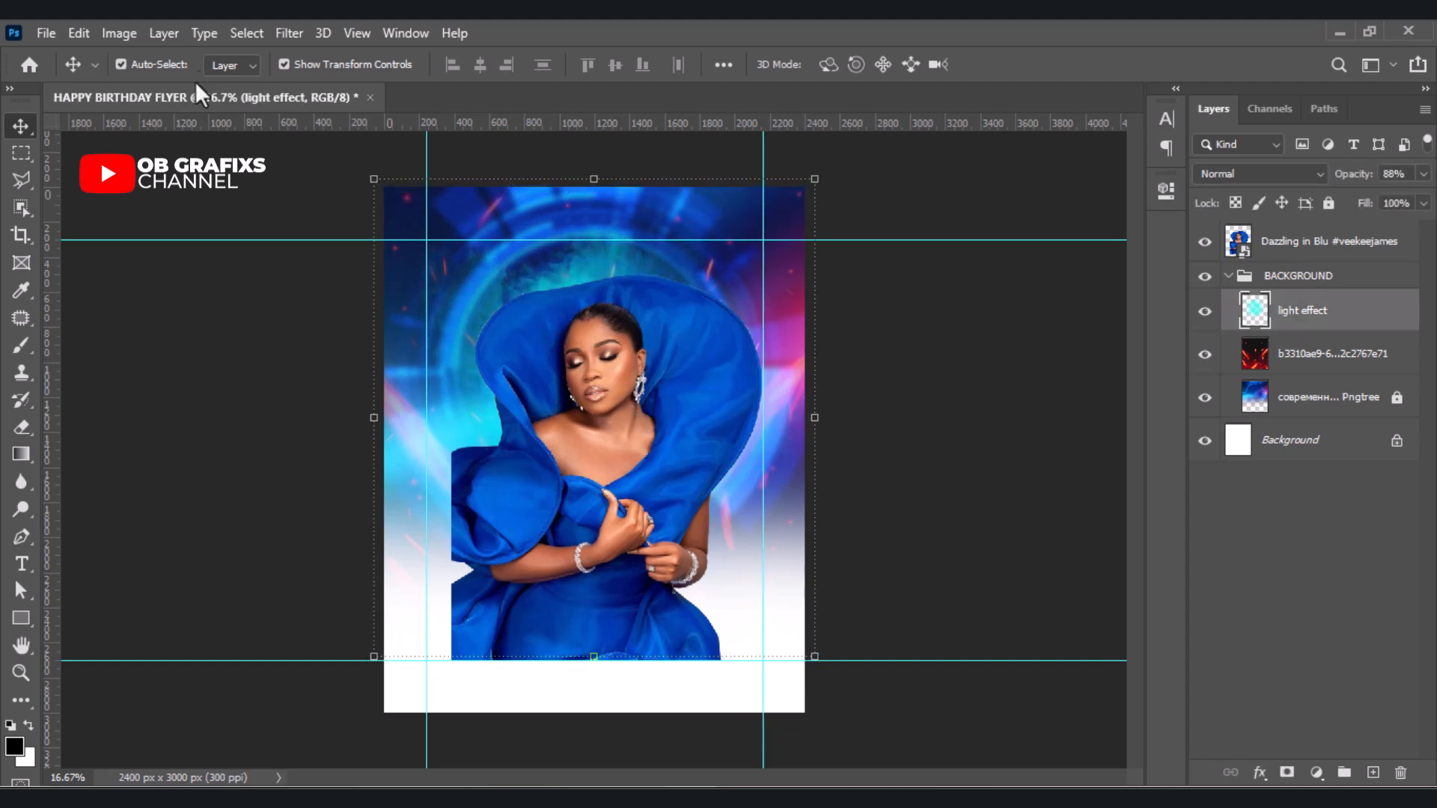
- Apply a 20-pixel Gaussian Blur to the light effect layer and nudge the layer slightly upward behind the woman
{"action": "left_click", "coordinate": [286, 34]}
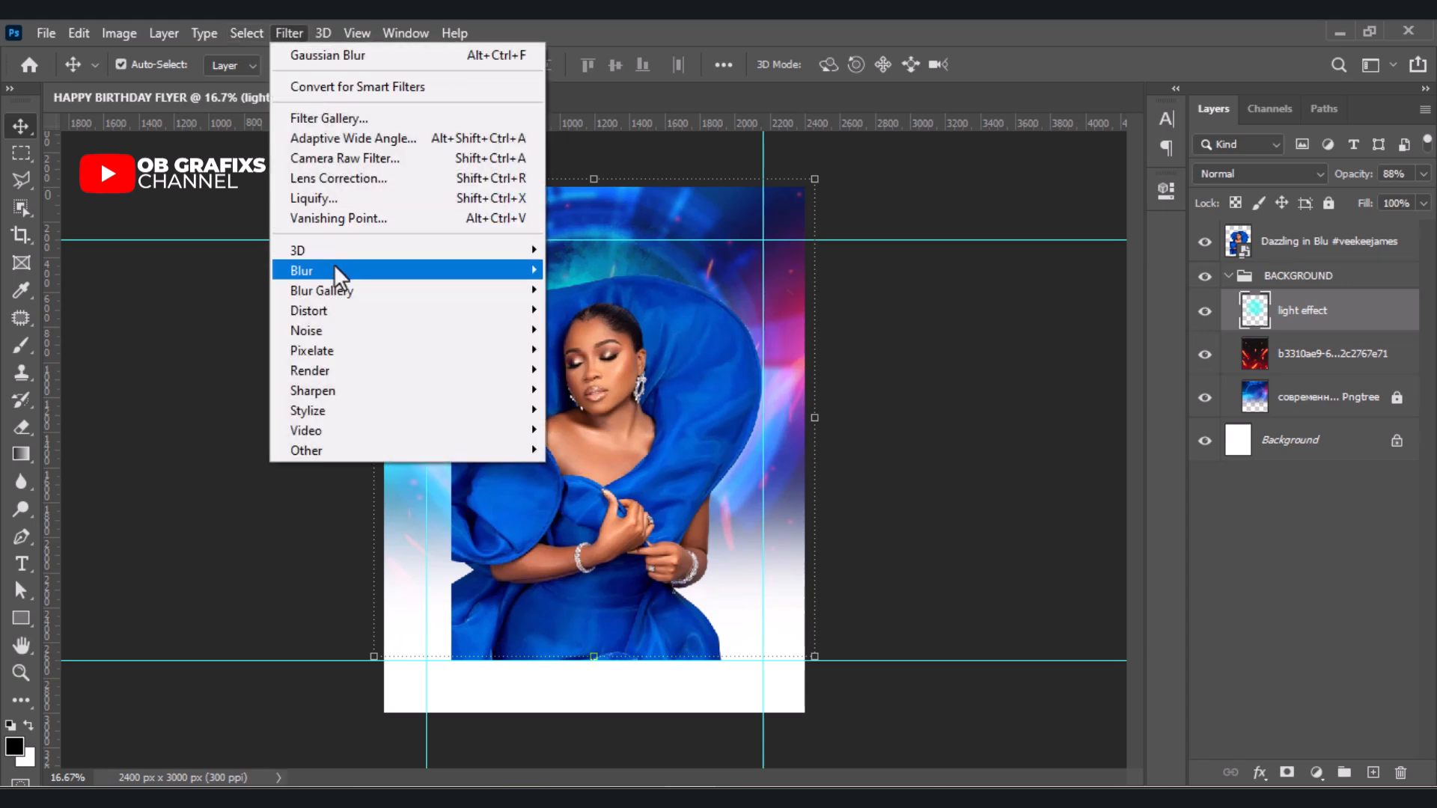
{"action": "mouse_move", "coordinate": [333, 270]}
{"action": "left_click", "coordinate": [582, 350]}
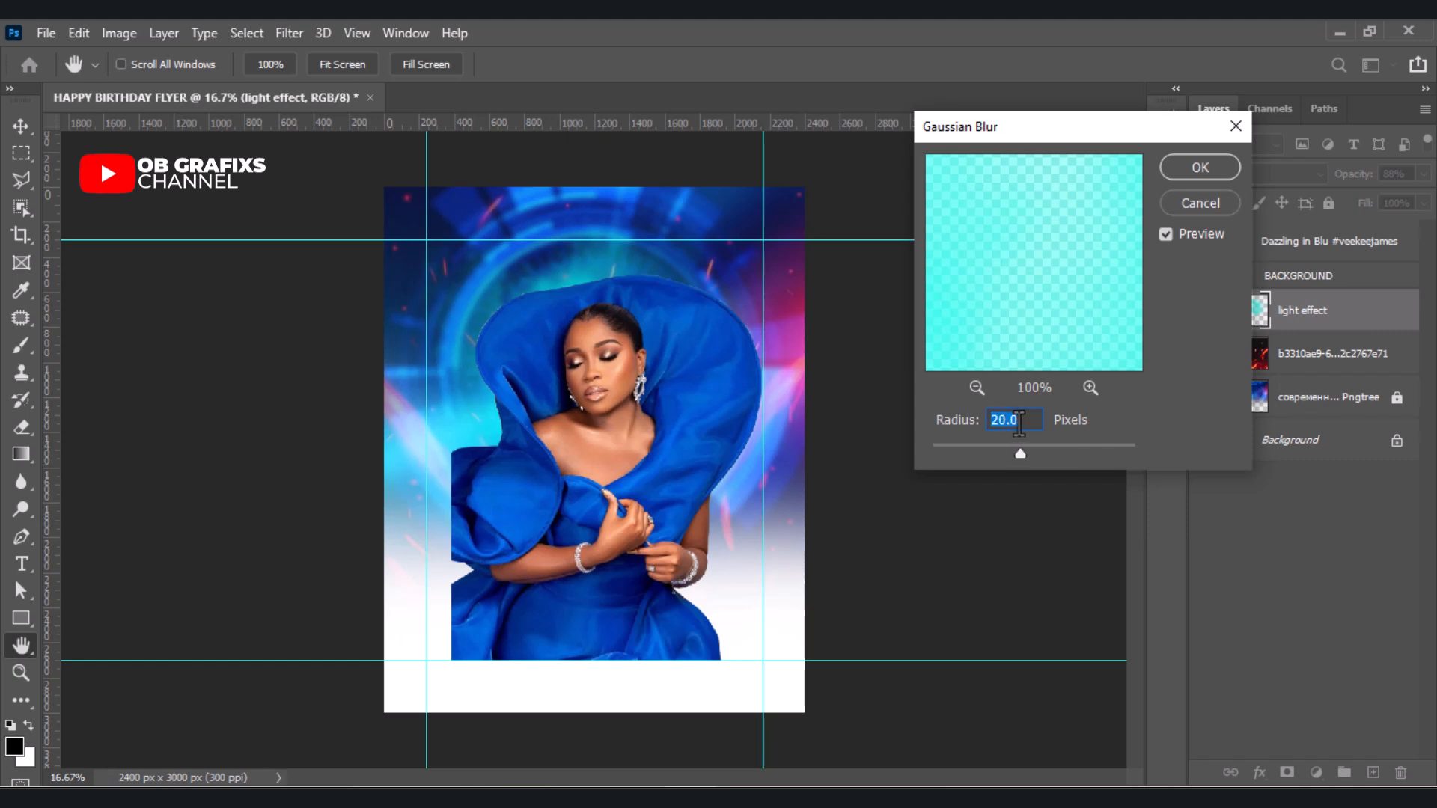
{"action": "left_click", "coordinate": [1167, 176]}
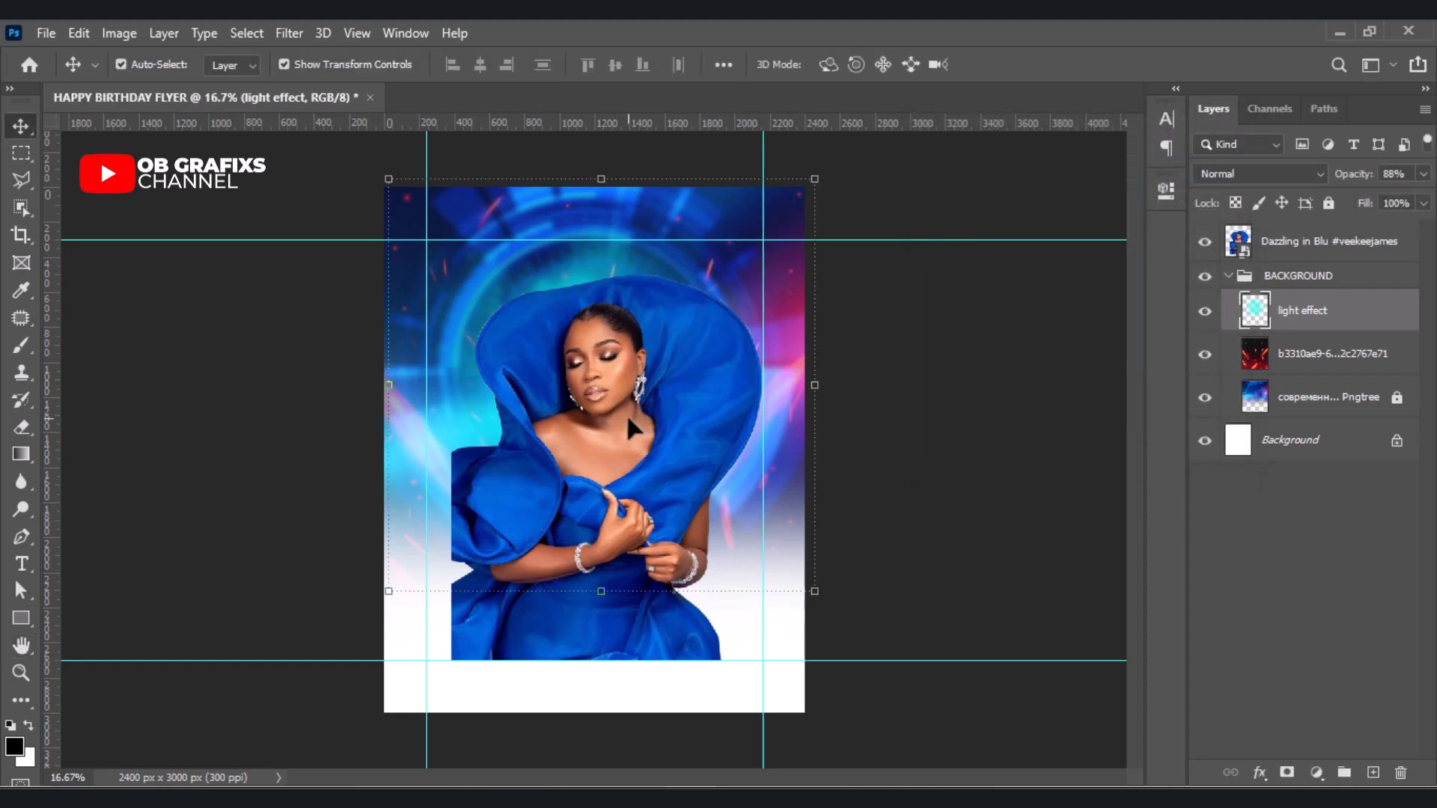
{"action": "left_click_drag", "start_coordinate": [608, 397], "coordinate": [609, 384]}
{"action": "left_click", "coordinate": [954, 440]}
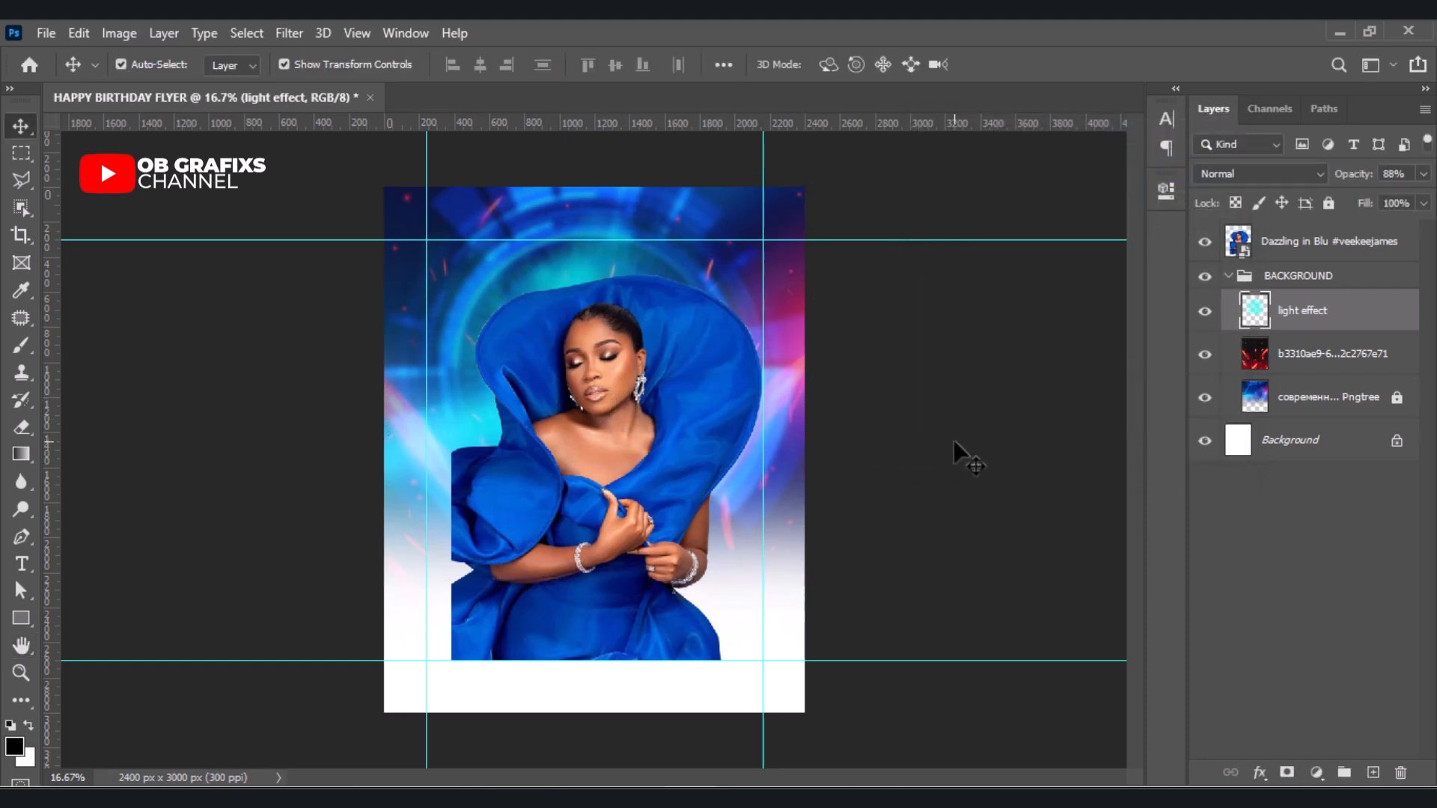
- Rasterize the layer with the large photo of the woman in blue and collapse the BACKGROUND group
{"action": "left_click", "coordinate": [608, 449]}
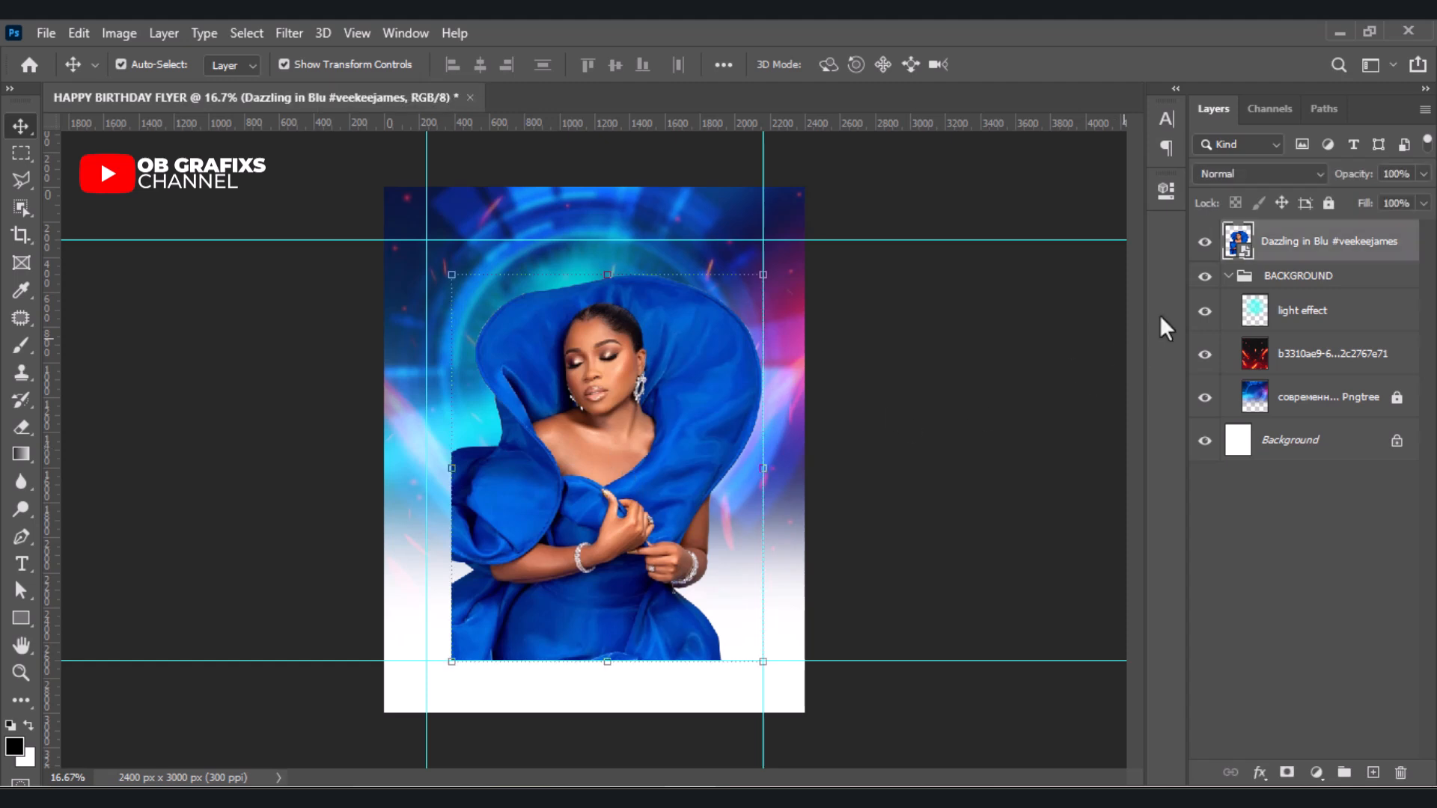
{"action": "right_click", "coordinate": [1315, 248]}
{"action": "left_click", "coordinate": [940, 423]}
{"action": "left_click", "coordinate": [1228, 282]}
{"action": "right_click", "coordinate": [1298, 247]}
{"action": "left_click", "coordinate": [1066, 412]}
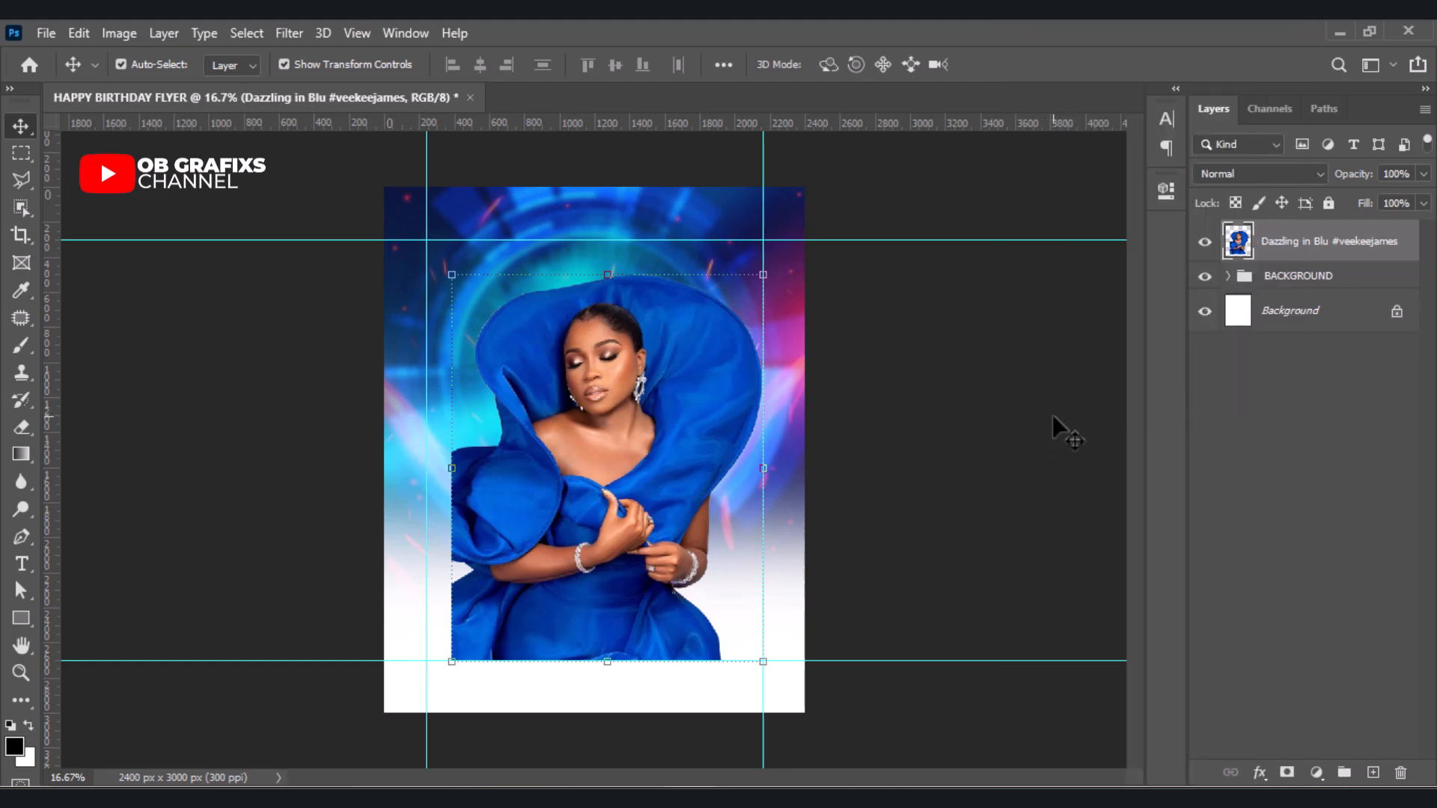
- Fade out the lower part and lower-left sleeve of the woman's dress with a soft 1811 px Eraser at 100% opacity
{"action": "left_click", "coordinate": [26, 431]}
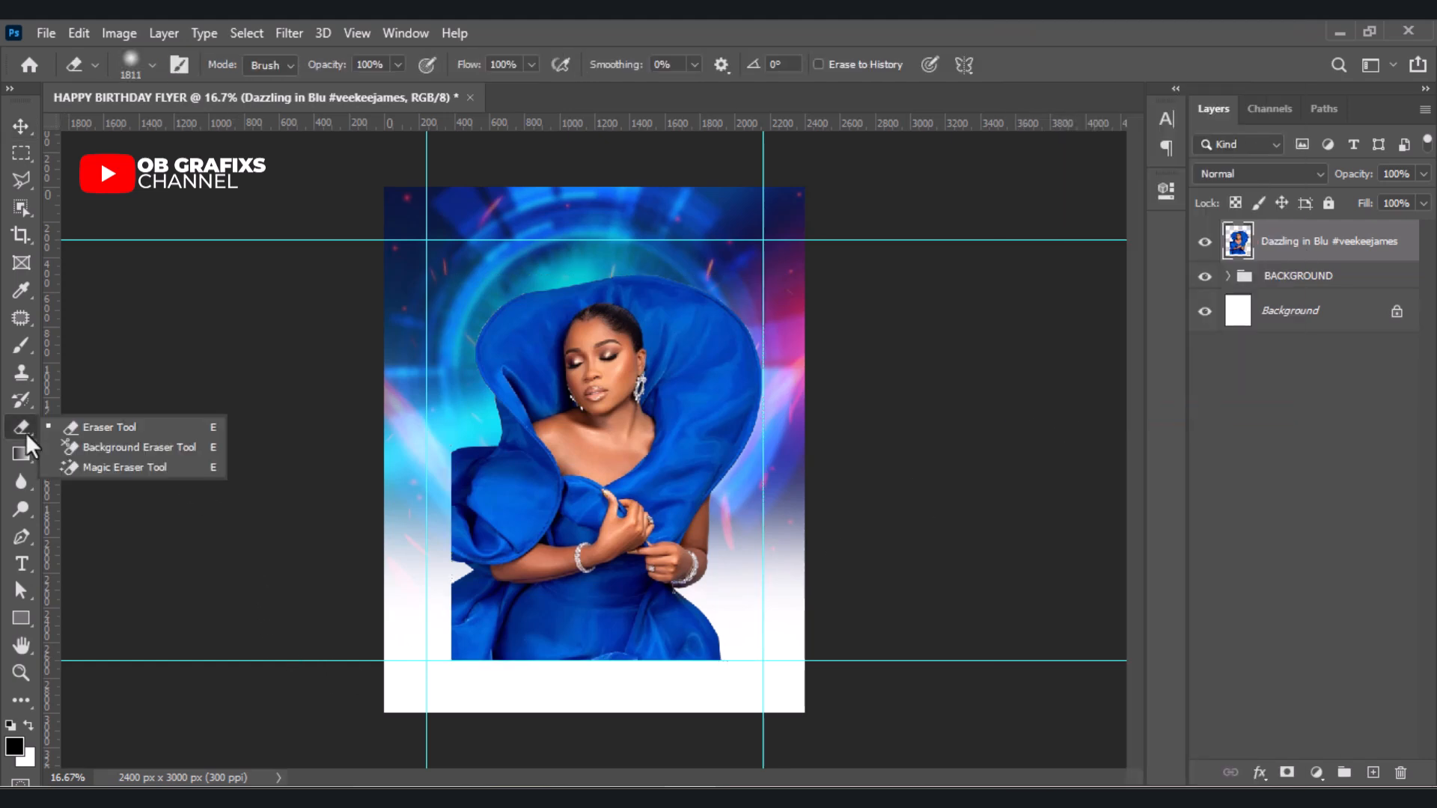
{"action": "left_click", "coordinate": [75, 427]}
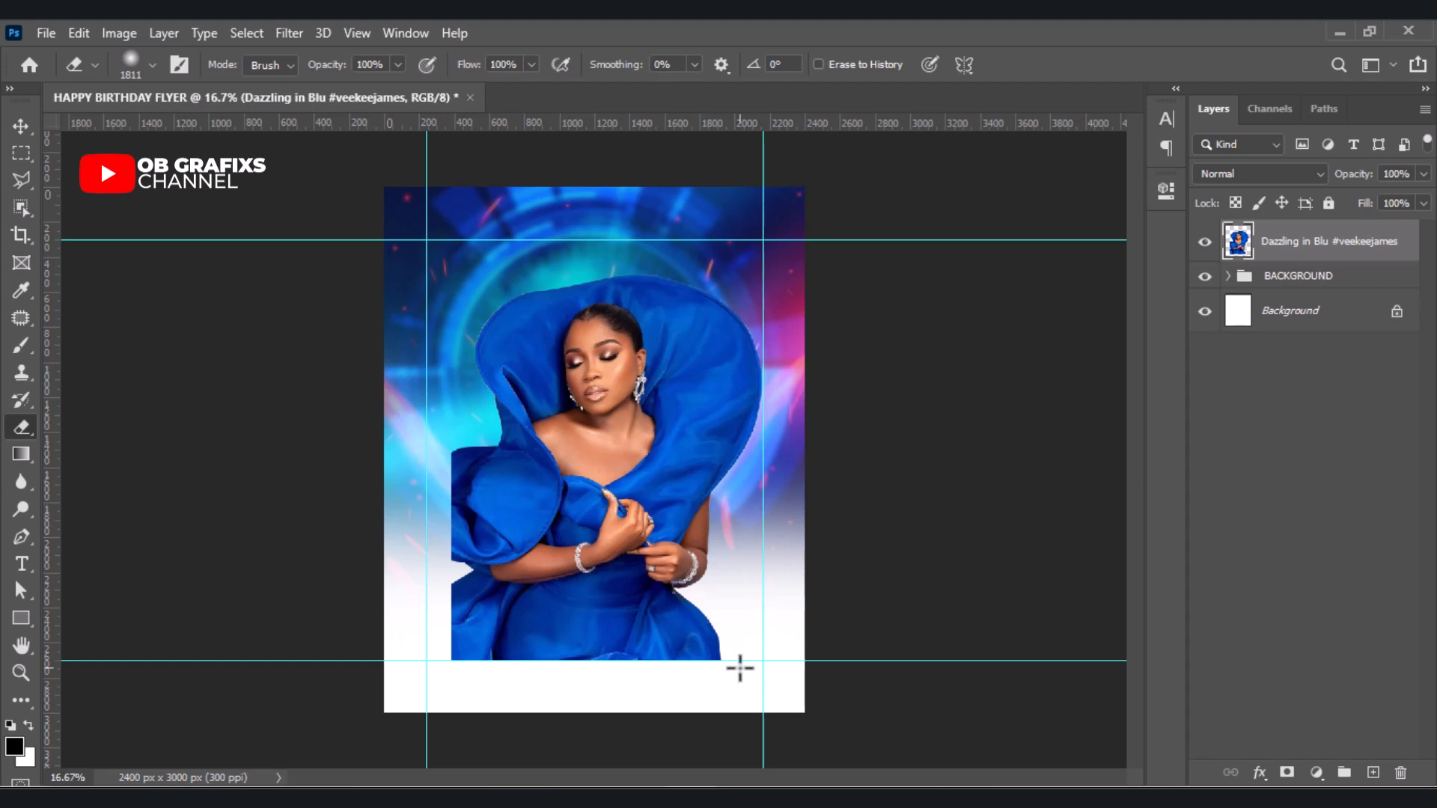
{"action": "mouse_move", "coordinate": [738, 686]}
{"action": "left_mouse_down"}
{"action": "mouse_move", "coordinate": [588, 715]}
{"action": "mouse_move", "coordinate": [292, 661]}
{"action": "mouse_move", "coordinate": [382, 683]}
{"action": "mouse_move", "coordinate": [344, 472]}
{"action": "mouse_move", "coordinate": [378, 447]}
{"action": "mouse_move", "coordinate": [350, 447]}
{"action": "mouse_move", "coordinate": [344, 474]}
{"action": "mouse_move", "coordinate": [303, 466]}
{"action": "left_mouse_up"}
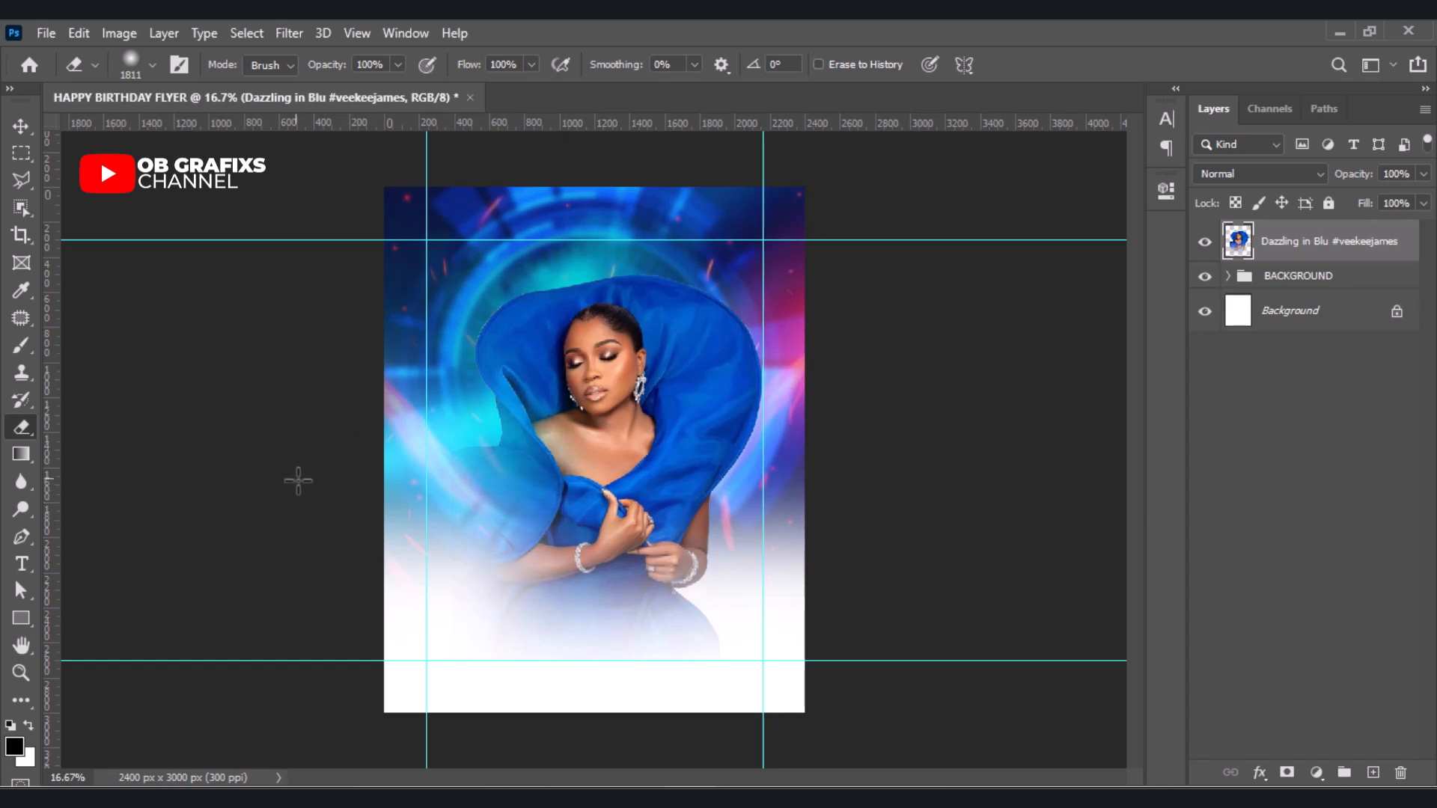
{"action": "left_click_drag", "start_coordinate": [694, 742], "coordinate": [726, 732]}
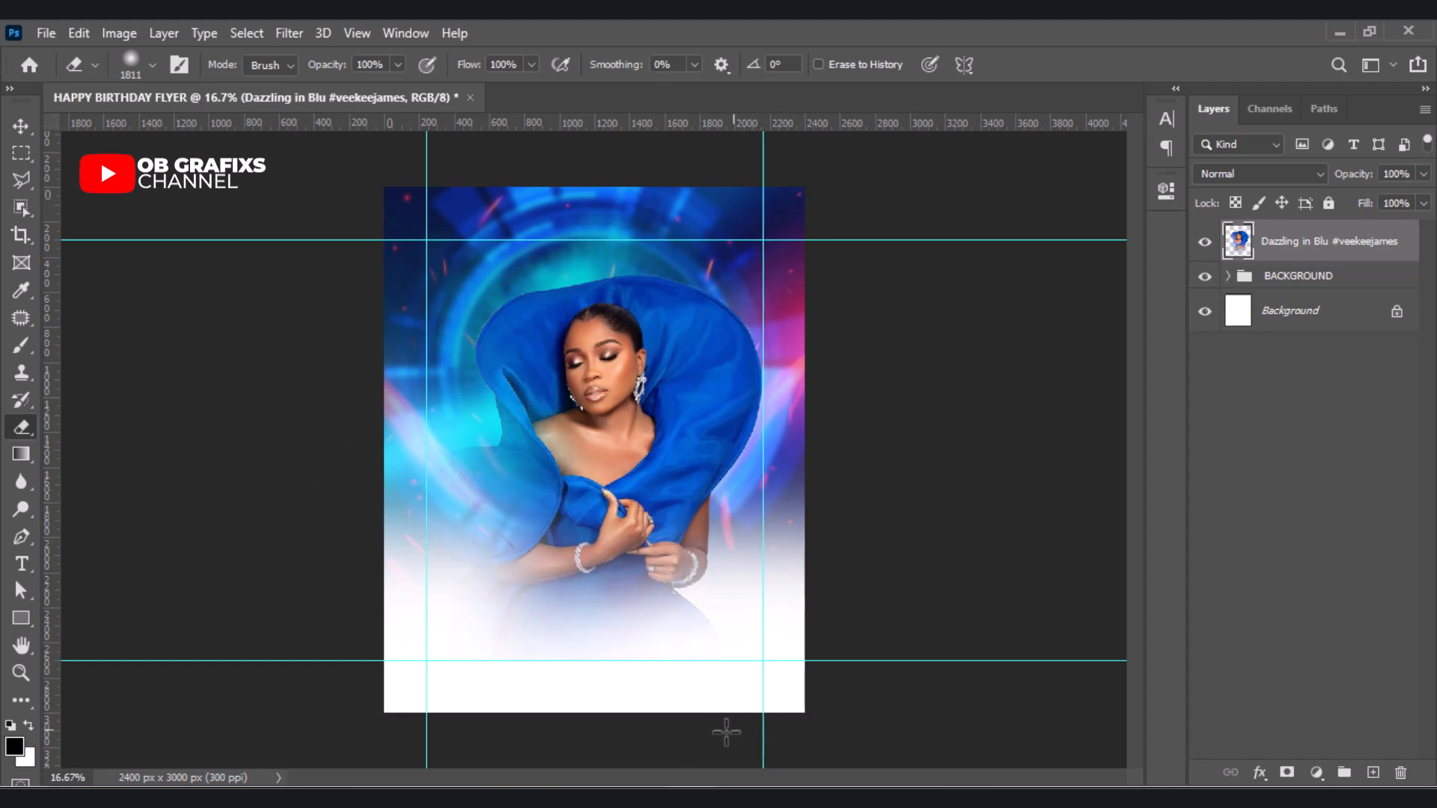
- Scale the faded photo to about 93% and move it up, centred horizontally on the flyer
{"action": "left_click", "coordinate": [21, 126]}
{"action": "left_click_drag", "start_coordinate": [771, 668], "coordinate": [750, 642]}
{"action": "left_click_drag", "start_coordinate": [610, 504], "coordinate": [604, 484]}
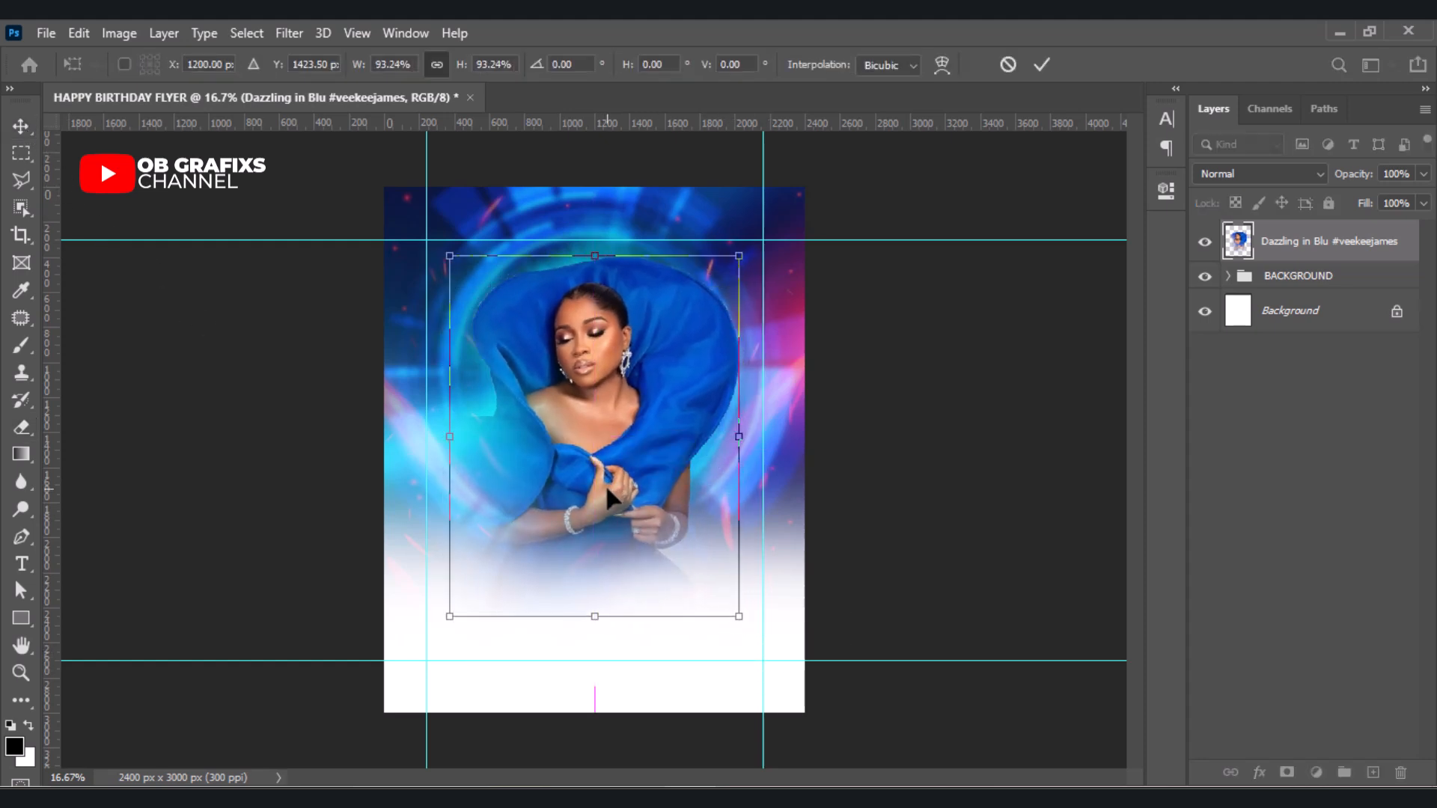
{"action": "left_click", "coordinate": [1042, 66]}
{"action": "left_click", "coordinate": [1031, 393]}
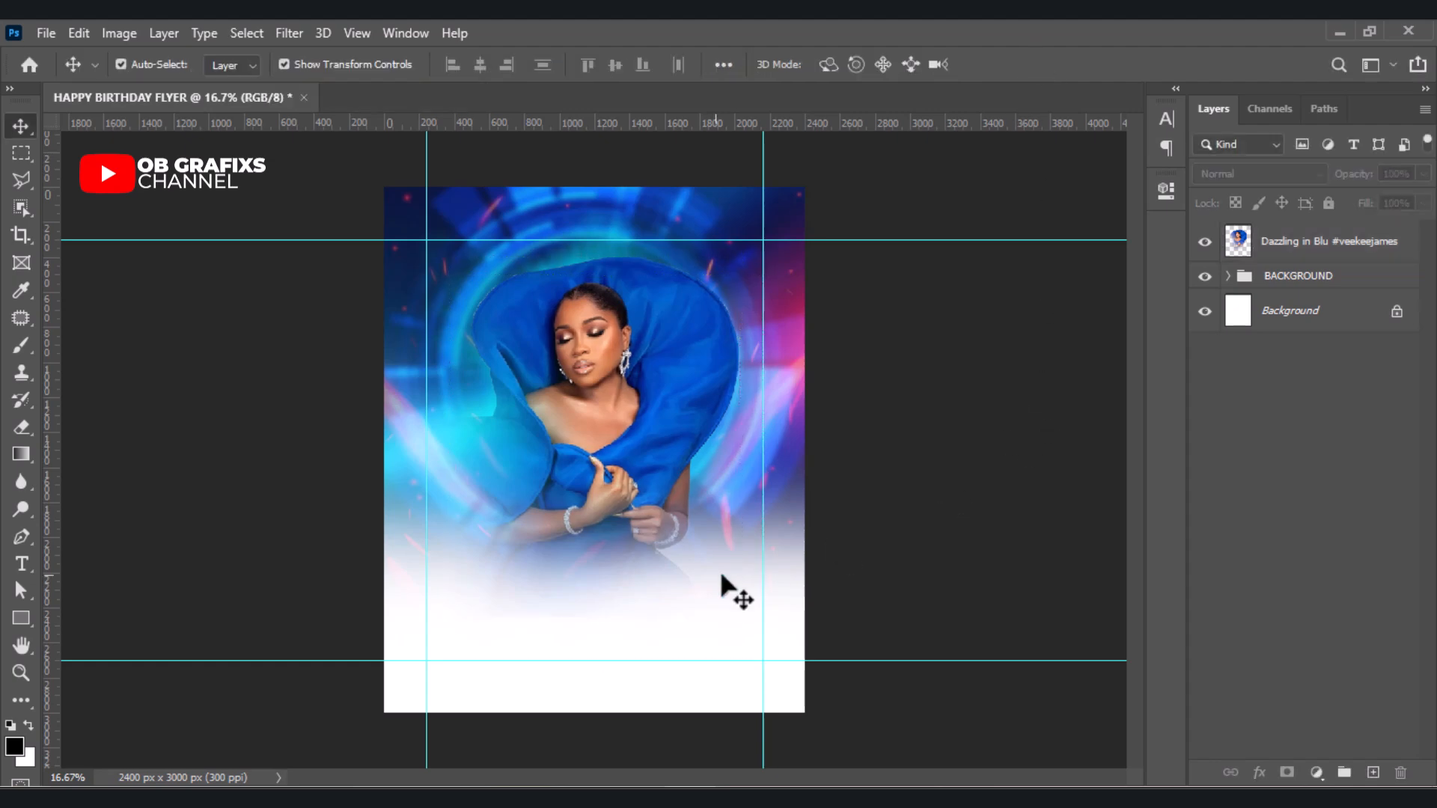
- Place the full-length photo of the woman, scale it to about 37%, and stand it near the lower guide in front of the large photo's left side
{"action": "left_click", "coordinate": [537, 796]}
{"action": "left_click", "coordinate": [622, 454]}
{"action": "left_click_drag", "start_coordinate": [593, 160], "coordinate": [590, 501]}
{"action": "left_click_drag", "start_coordinate": [785, 182], "coordinate": [585, 431]}
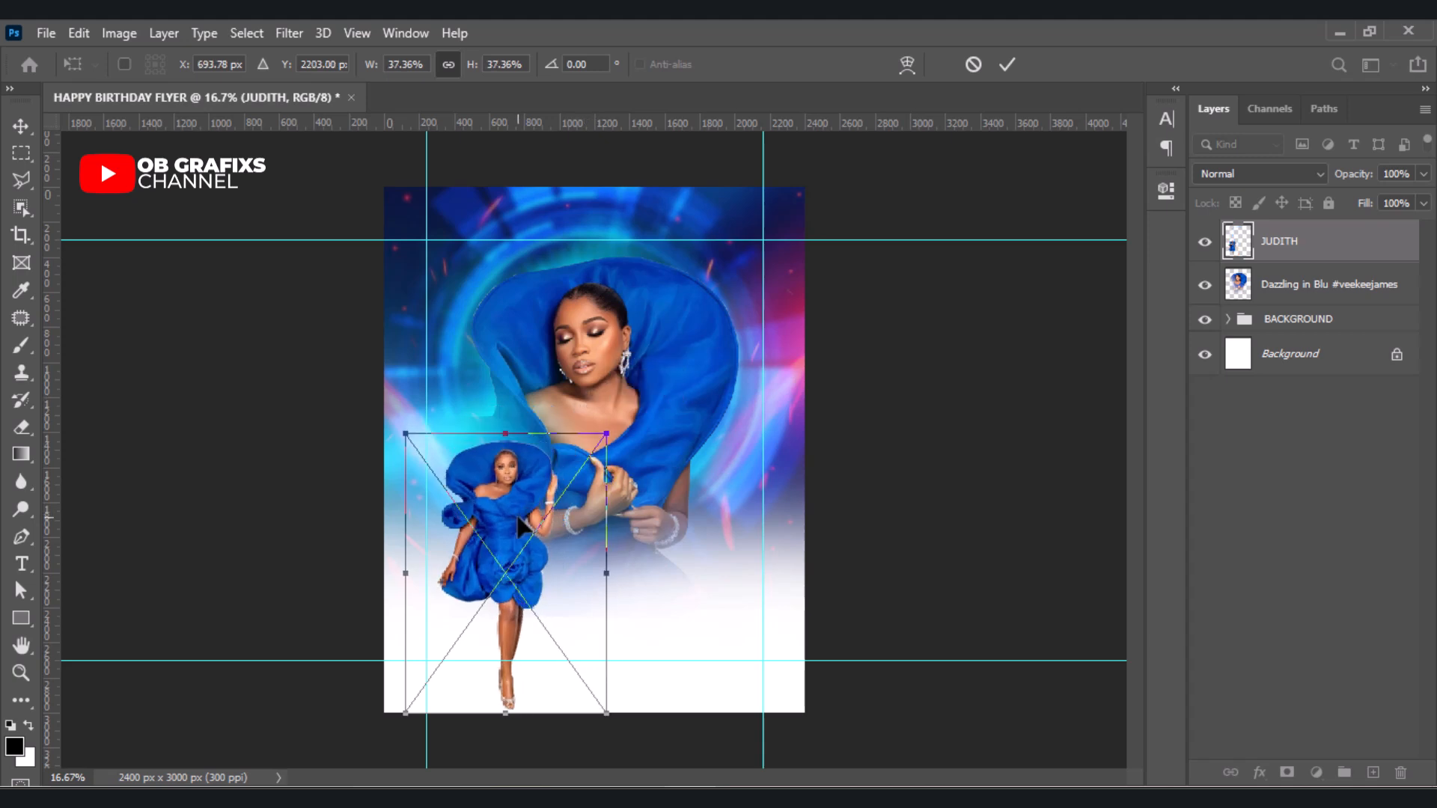
{"action": "left_click_drag", "start_coordinate": [522, 526], "coordinate": [522, 485]}
{"action": "left_click", "coordinate": [1007, 66]}
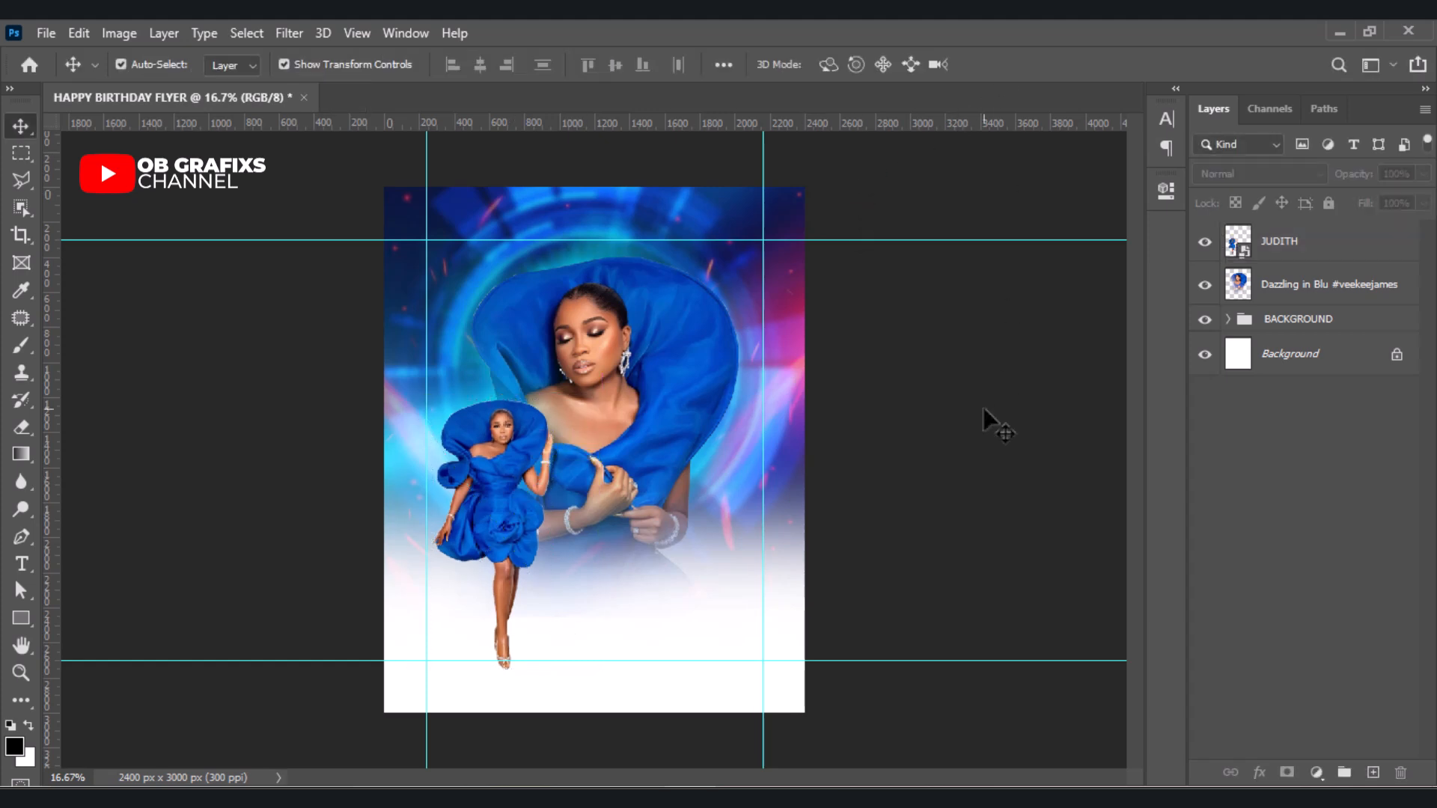
- Nudge the large photo slightly right and shift the full-length photo left against the left vertical guide
{"action": "scroll", "coordinate": [707, 527], "scroll_direction": "up", "scroll_amount": 1}
{"action": "left_click_drag", "start_coordinate": [651, 439], "coordinate": [661, 438]}
{"action": "left_click", "coordinate": [824, 457]}
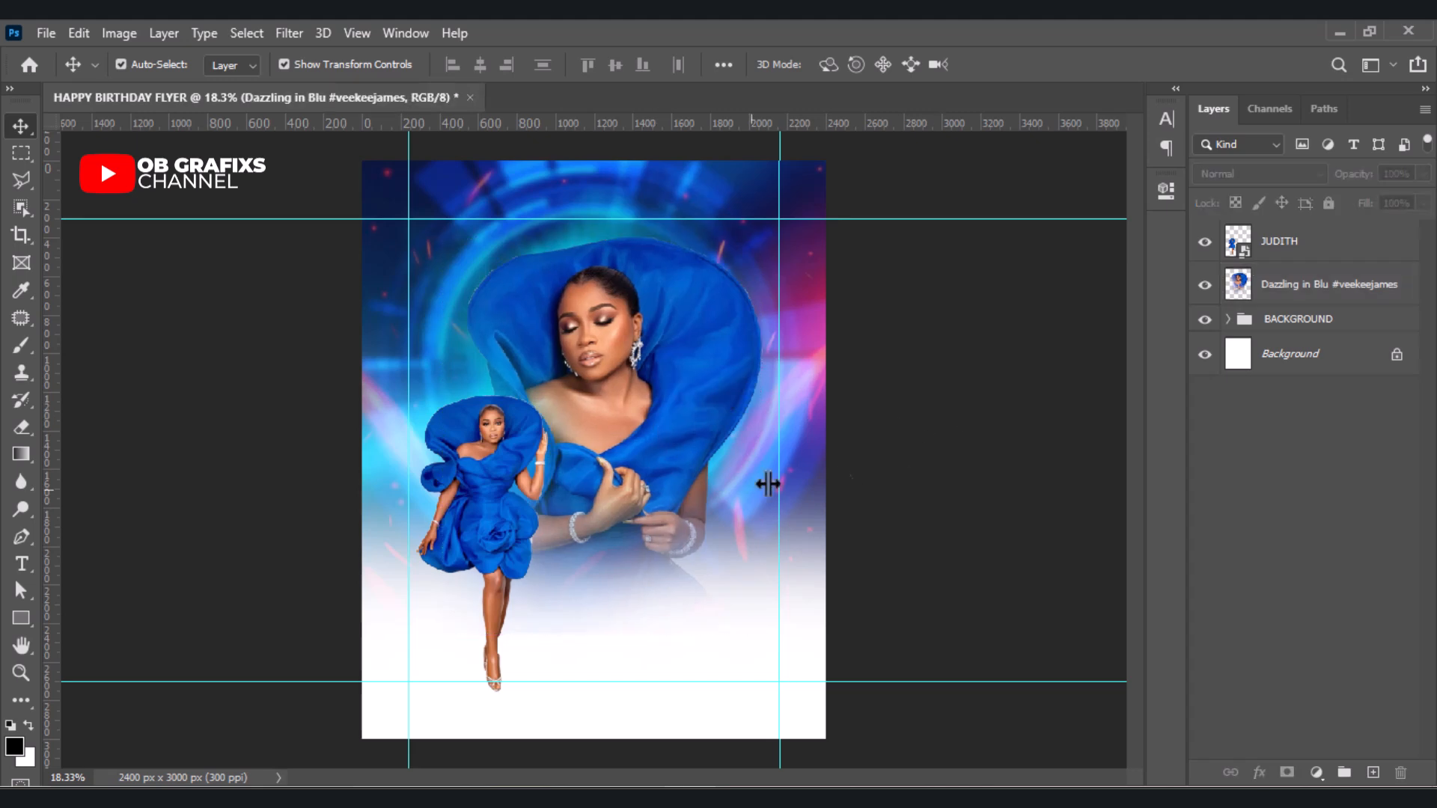
{"action": "left_click_drag", "start_coordinate": [508, 532], "coordinate": [503, 530]}
{"action": "left_click", "coordinate": [949, 383]}
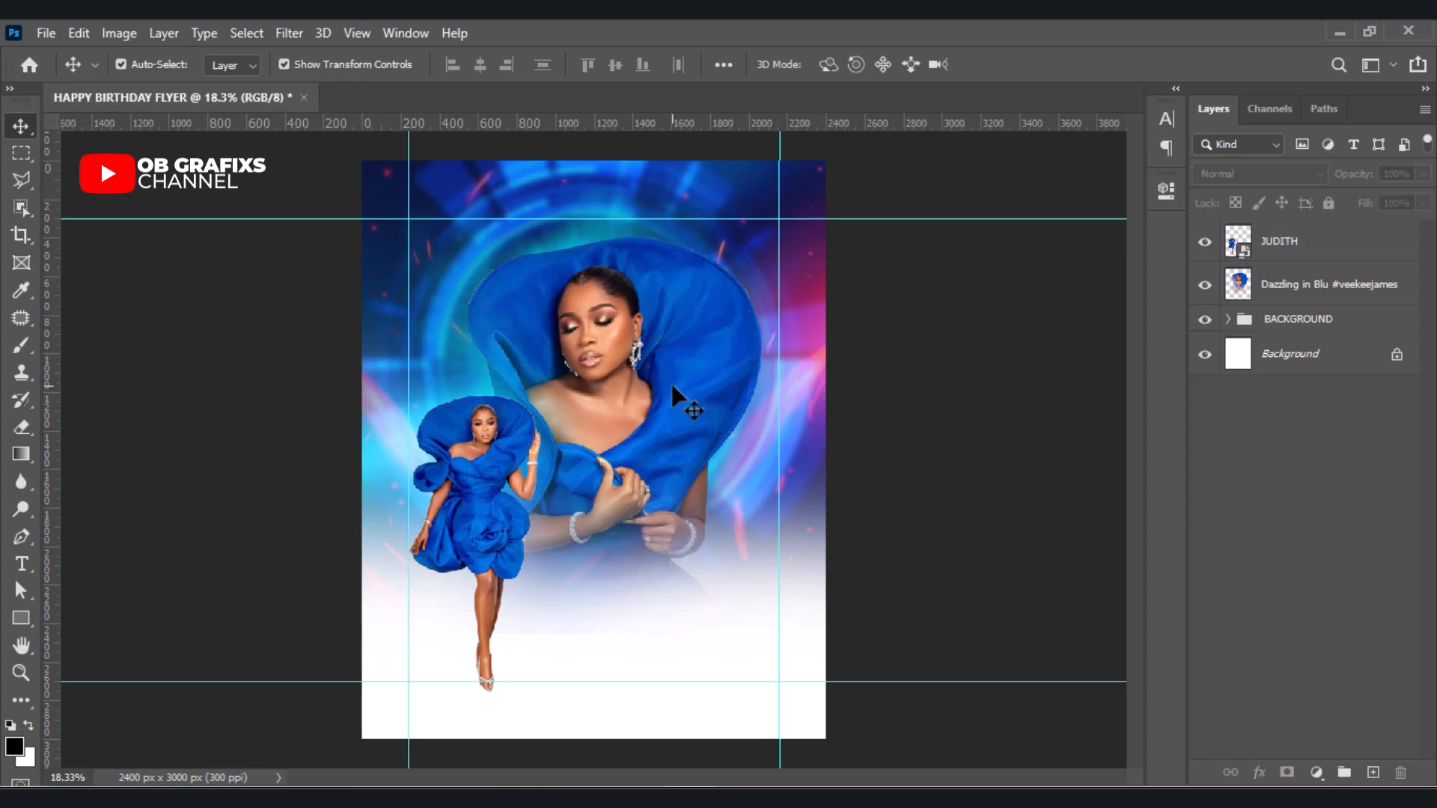
- Raise the large photo's saturation to +40 with a Hue/Saturation adjustment
{"action": "left_click", "coordinate": [680, 355]}
{"action": "left_click", "coordinate": [119, 34]}
{"action": "mouse_move", "coordinate": [142, 88]}
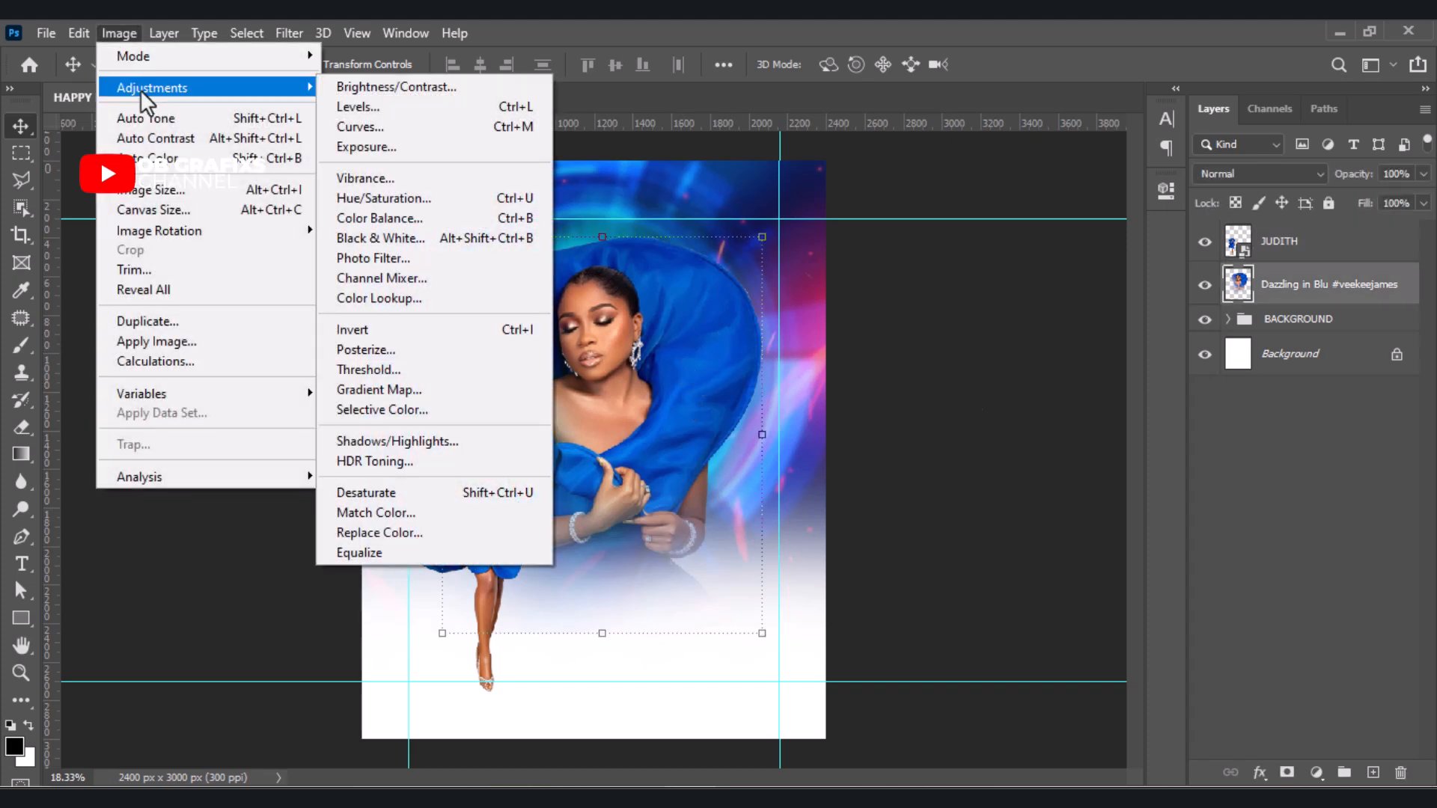
{"action": "left_click", "coordinate": [378, 197]}
{"action": "left_click_drag", "start_coordinate": [1094, 302], "coordinate": [1126, 301]}
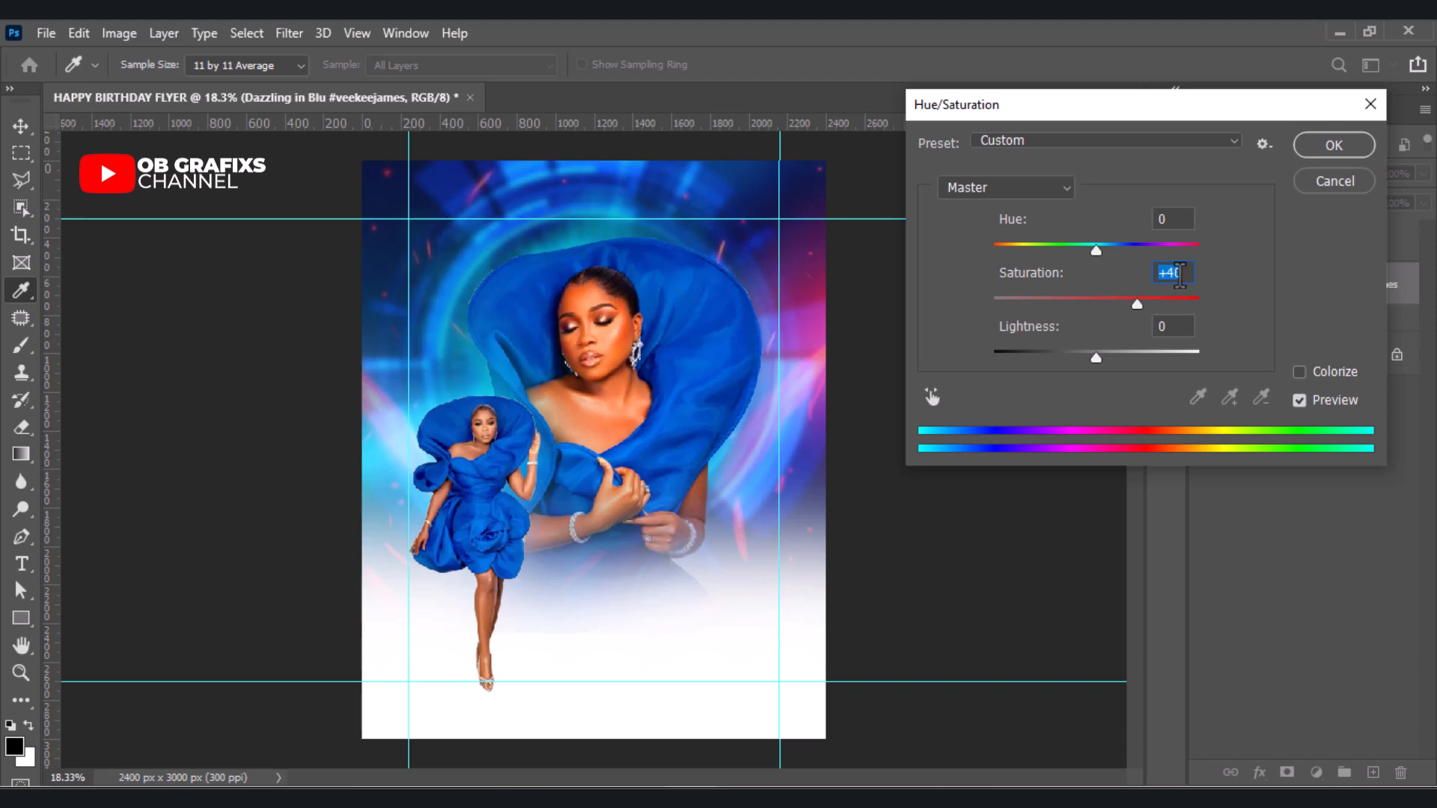
{"action": "left_click", "coordinate": [1334, 146]}
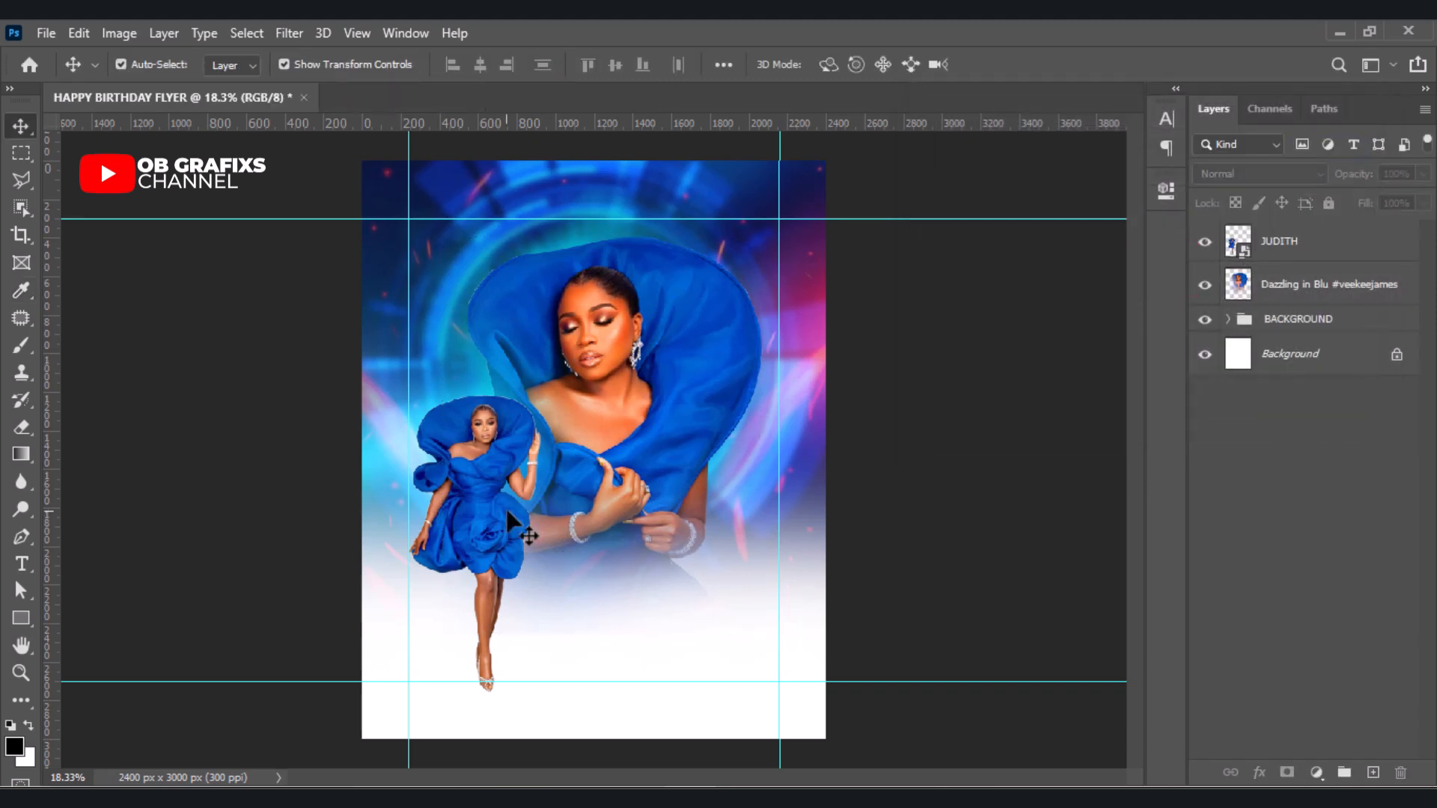
- Apply Hue/Saturation to the full-length photo with Saturation at +40
{"action": "left_click", "coordinate": [466, 517]}
{"action": "left_click", "coordinate": [111, 30]}
{"action": "mouse_move", "coordinate": [137, 87]}
{"action": "left_click", "coordinate": [375, 196]}
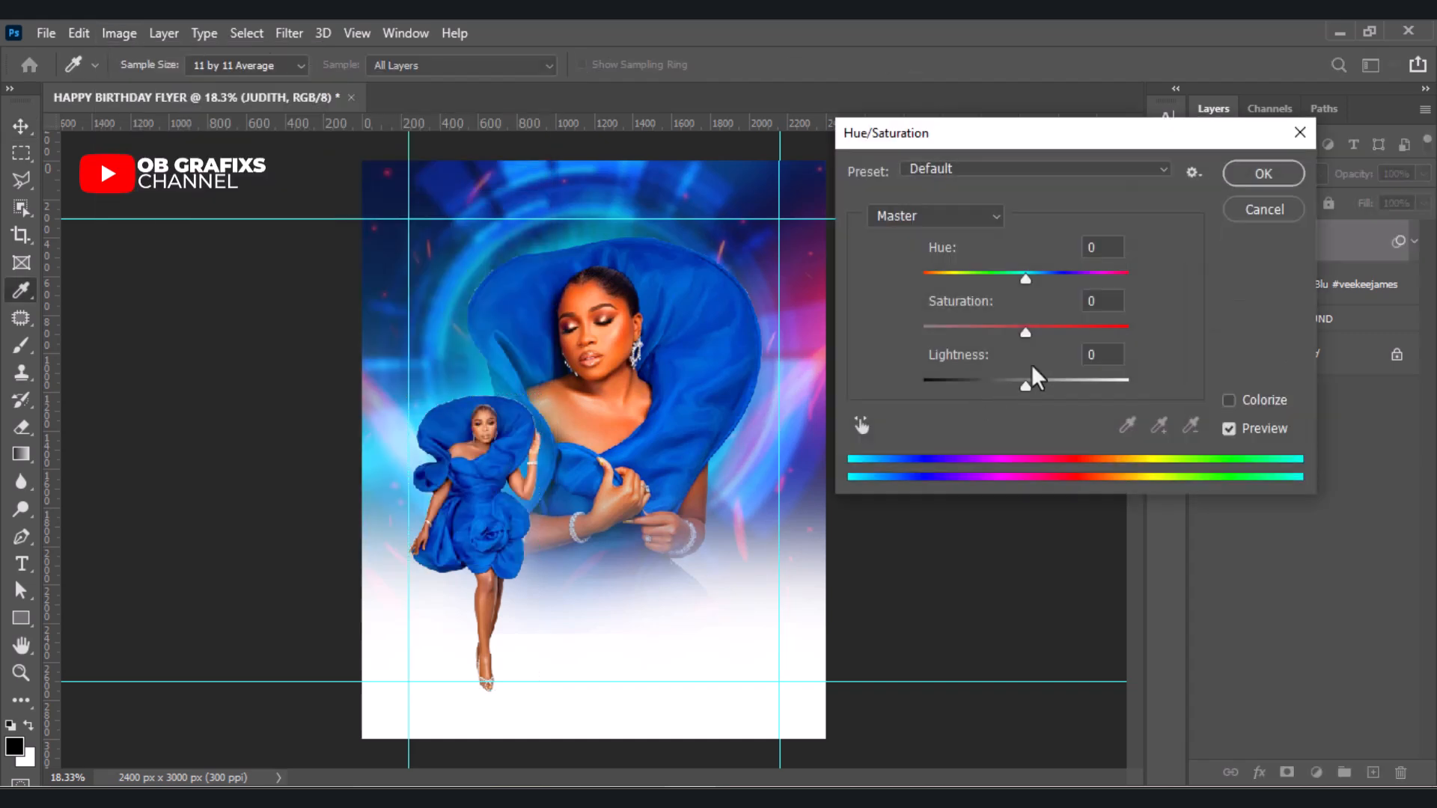
{"action": "type", "text": "15"}
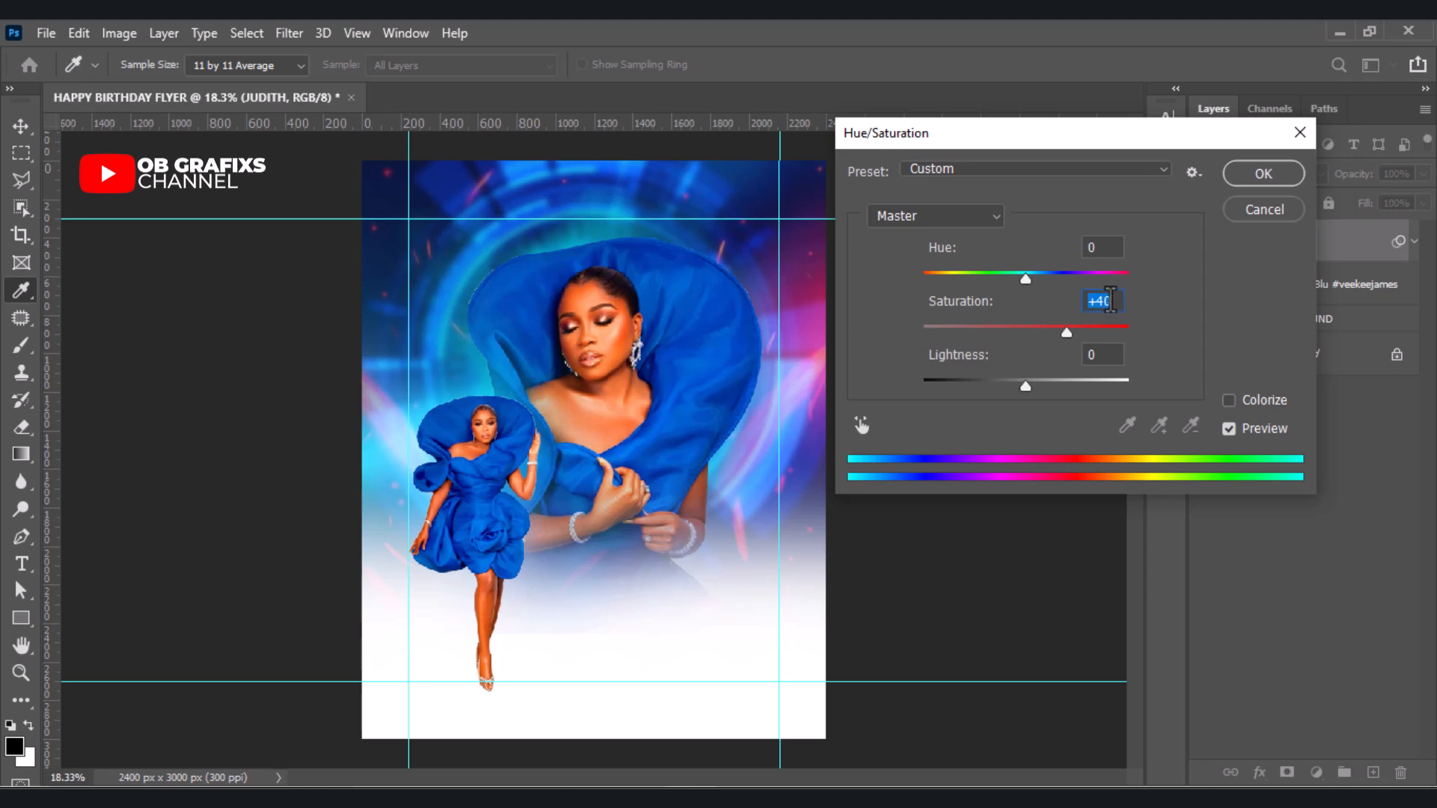
{"action": "left_click", "coordinate": [1260, 184]}
{"action": "key", "text": "v"}
{"action": "left_click", "coordinate": [1012, 367]}
{"action": "key", "text": "ctrl+minus"}
{"action": "key", "text": "ctrl+plus"}
{"action": "scroll", "coordinate": [390, 424], "scroll_direction": "up", "scroll_amount": 1}
{"action": "scroll", "coordinate": [583, 437], "scroll_direction": "down", "scroll_amount": 1}
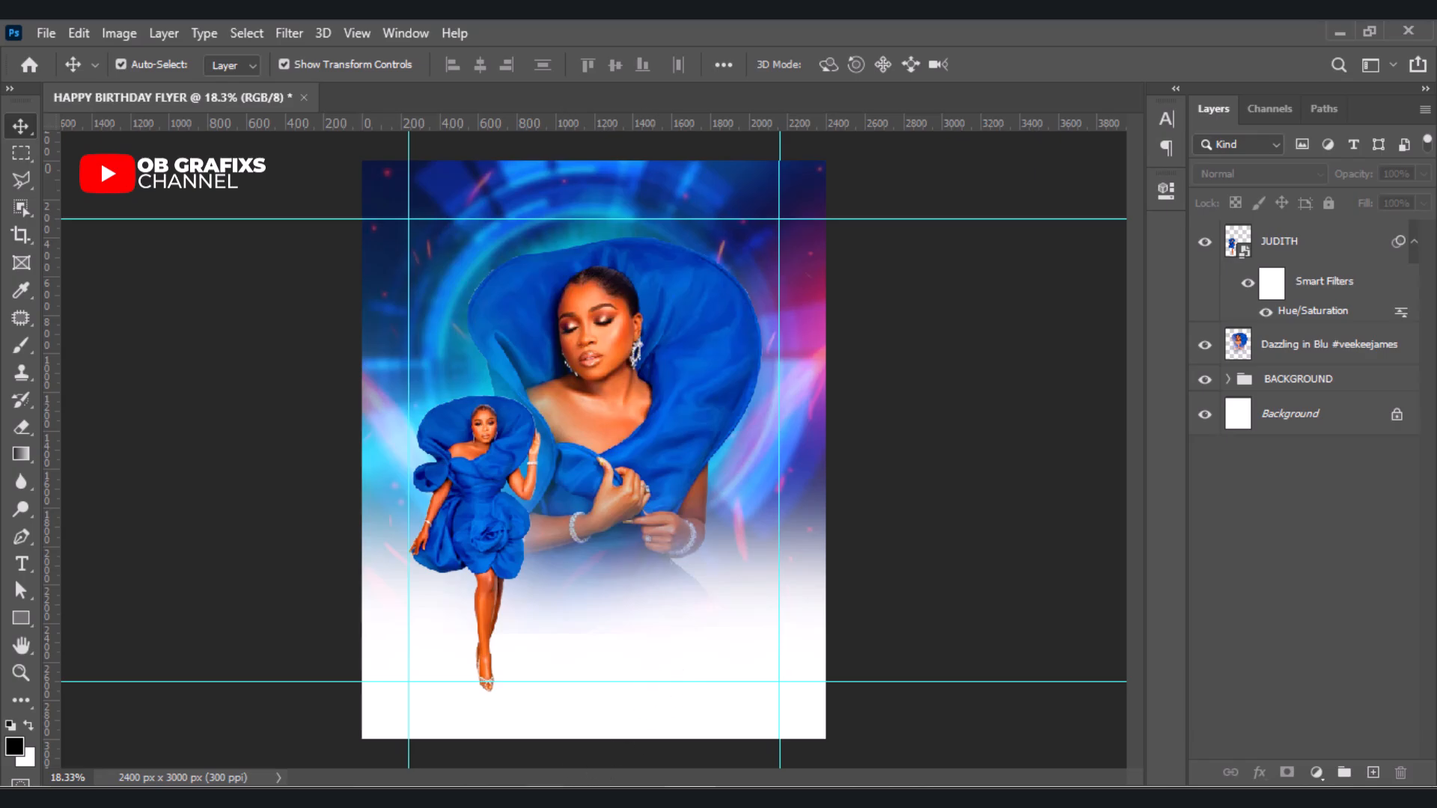
- Place the hand-drawn red circle image, scale it to about 69%, and position it over the middle of the flyer
{"action": "key", "text": "alt+Tab"}
{"action": "left_click", "coordinate": [623, 431]}
{"action": "left_click_drag", "start_coordinate": [258, 187], "coordinate": [603, 490]}
{"action": "left_click_drag", "start_coordinate": [389, 246], "coordinate": [563, 402]}
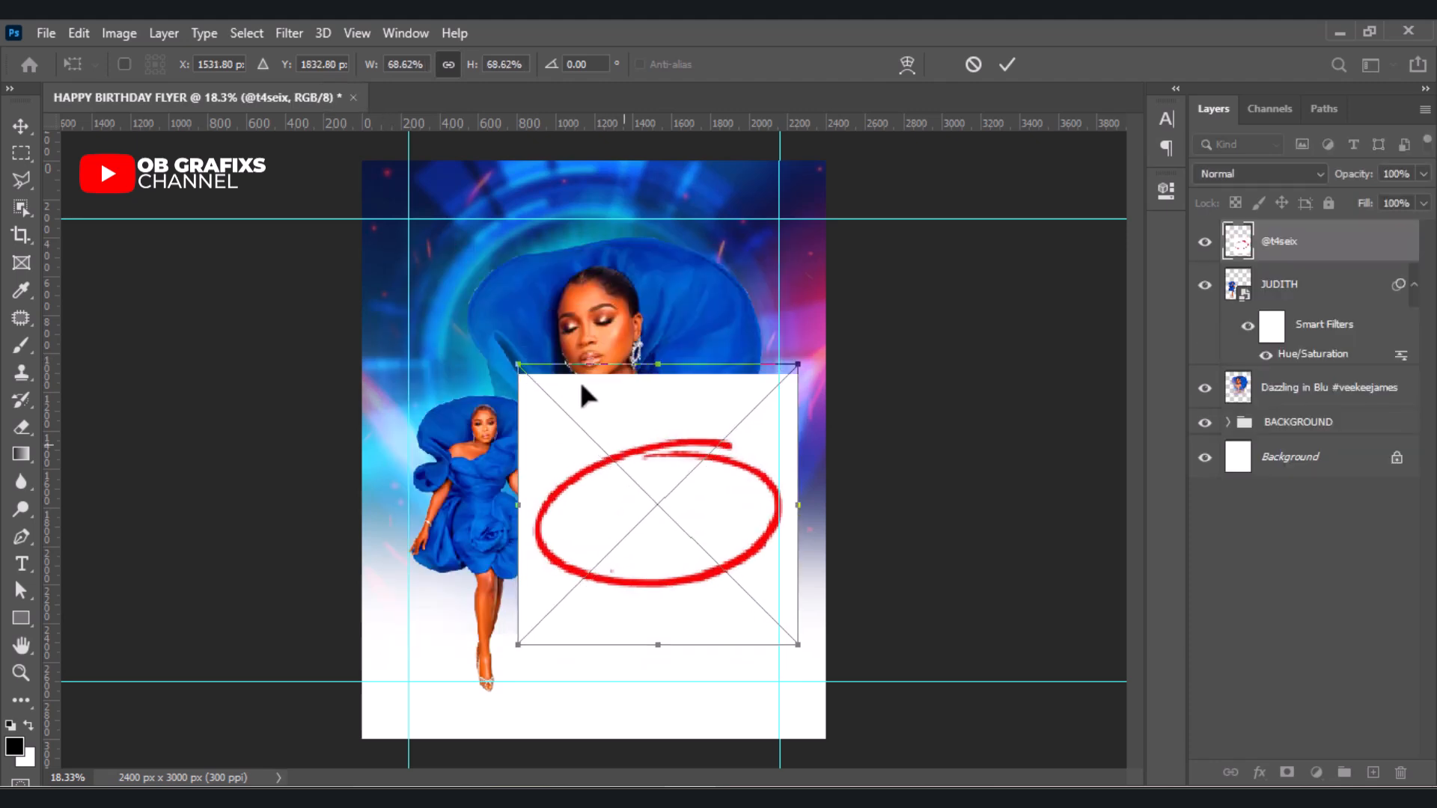
{"action": "left_click_drag", "start_coordinate": [627, 454], "coordinate": [584, 391]}
{"action": "left_click", "coordinate": [1007, 64]}
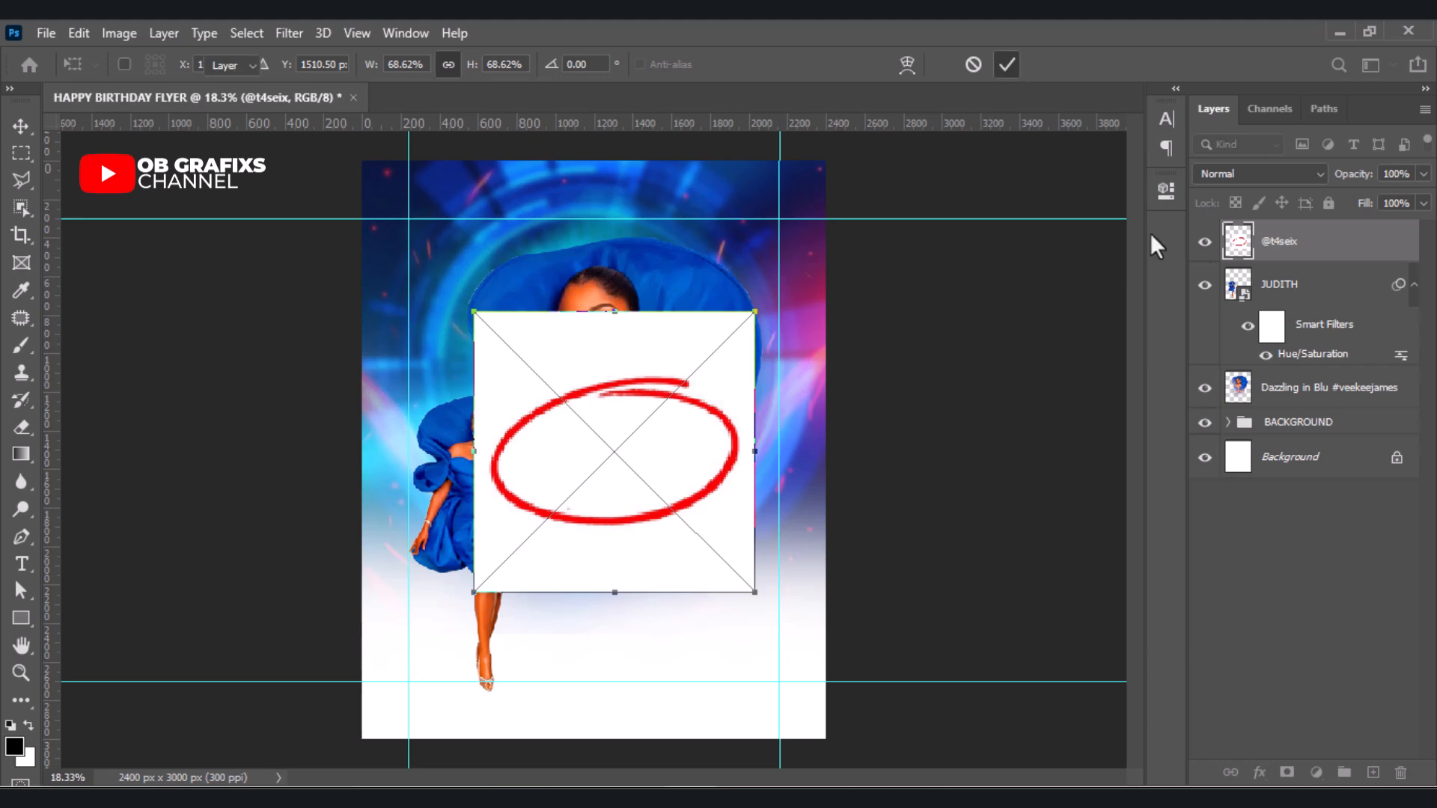
- Rasterize the red circle layer and remove its white background with the Magic Eraser
{"action": "right_click", "coordinate": [1300, 247]}
{"action": "left_click", "coordinate": [1084, 411]}
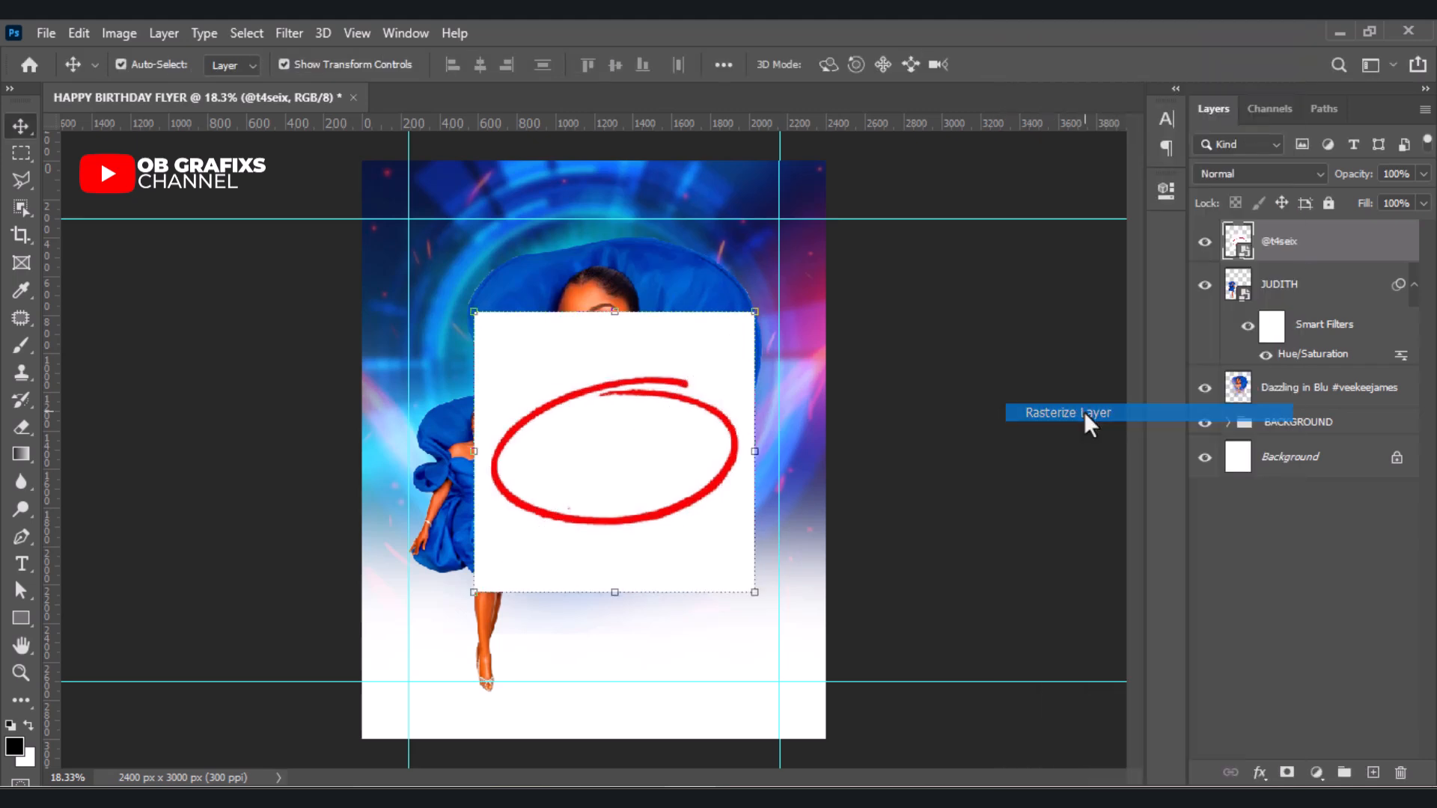
{"action": "left_click", "coordinate": [30, 430]}
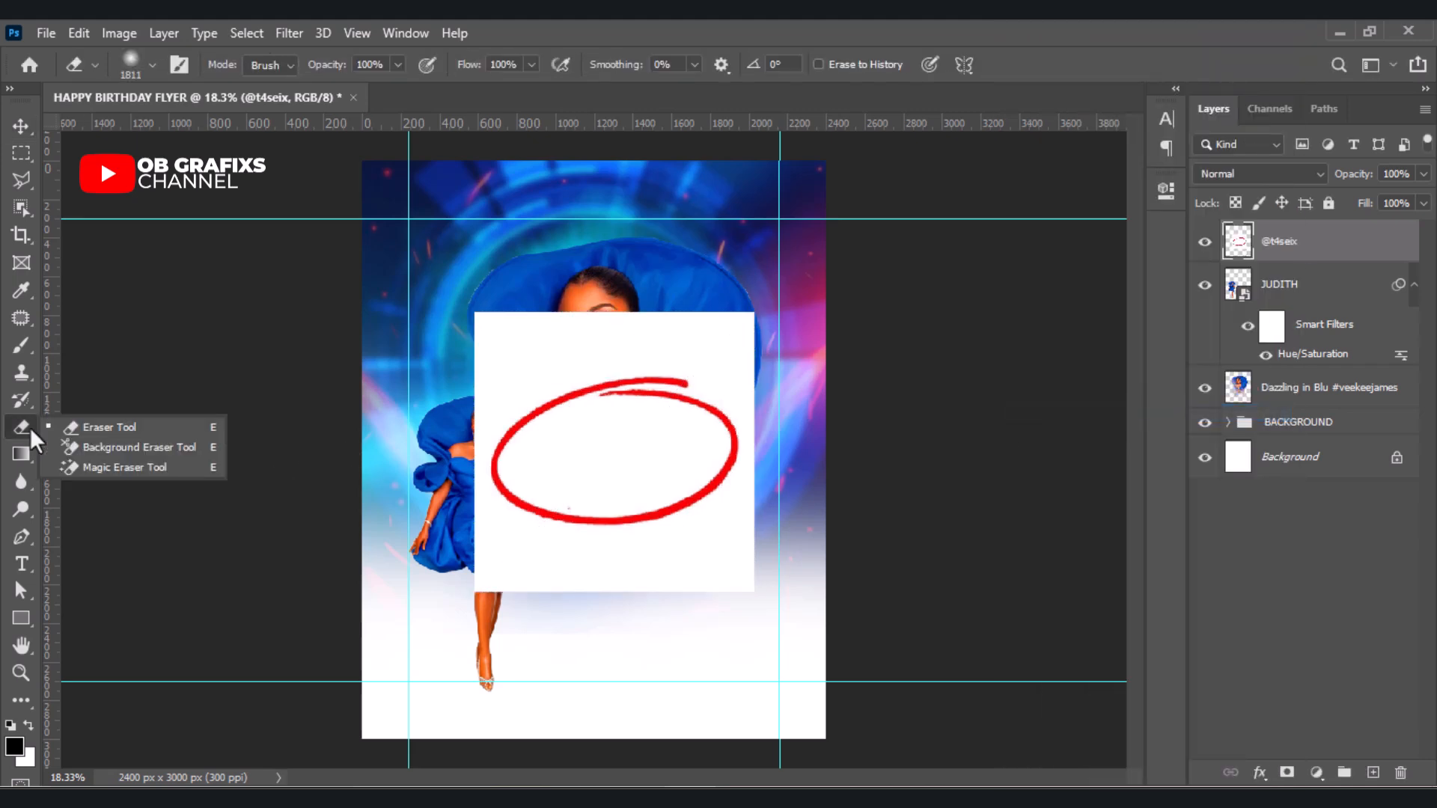
{"action": "left_click", "coordinate": [114, 465]}
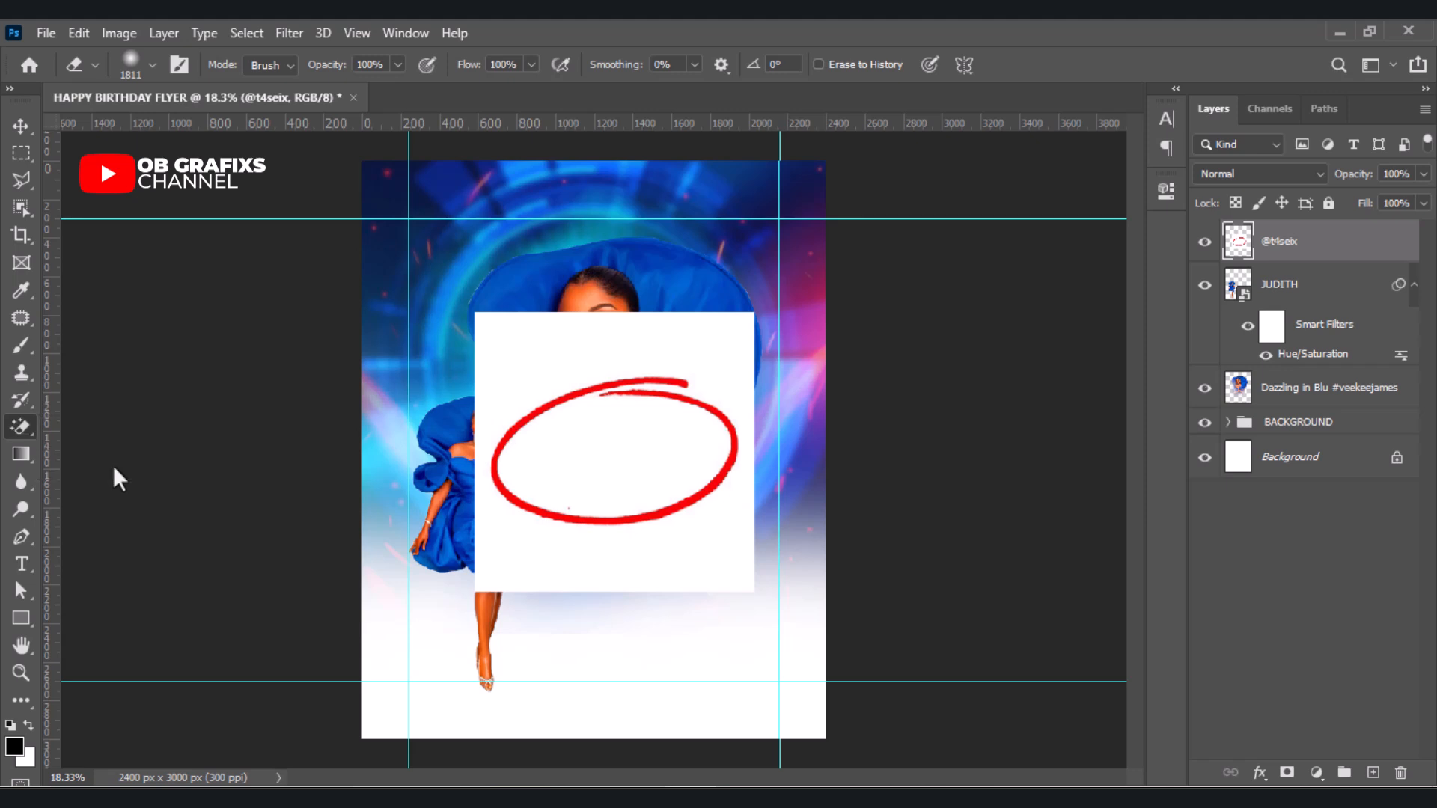
{"action": "left_click", "coordinate": [565, 360]}
{"action": "left_click", "coordinate": [21, 126]}
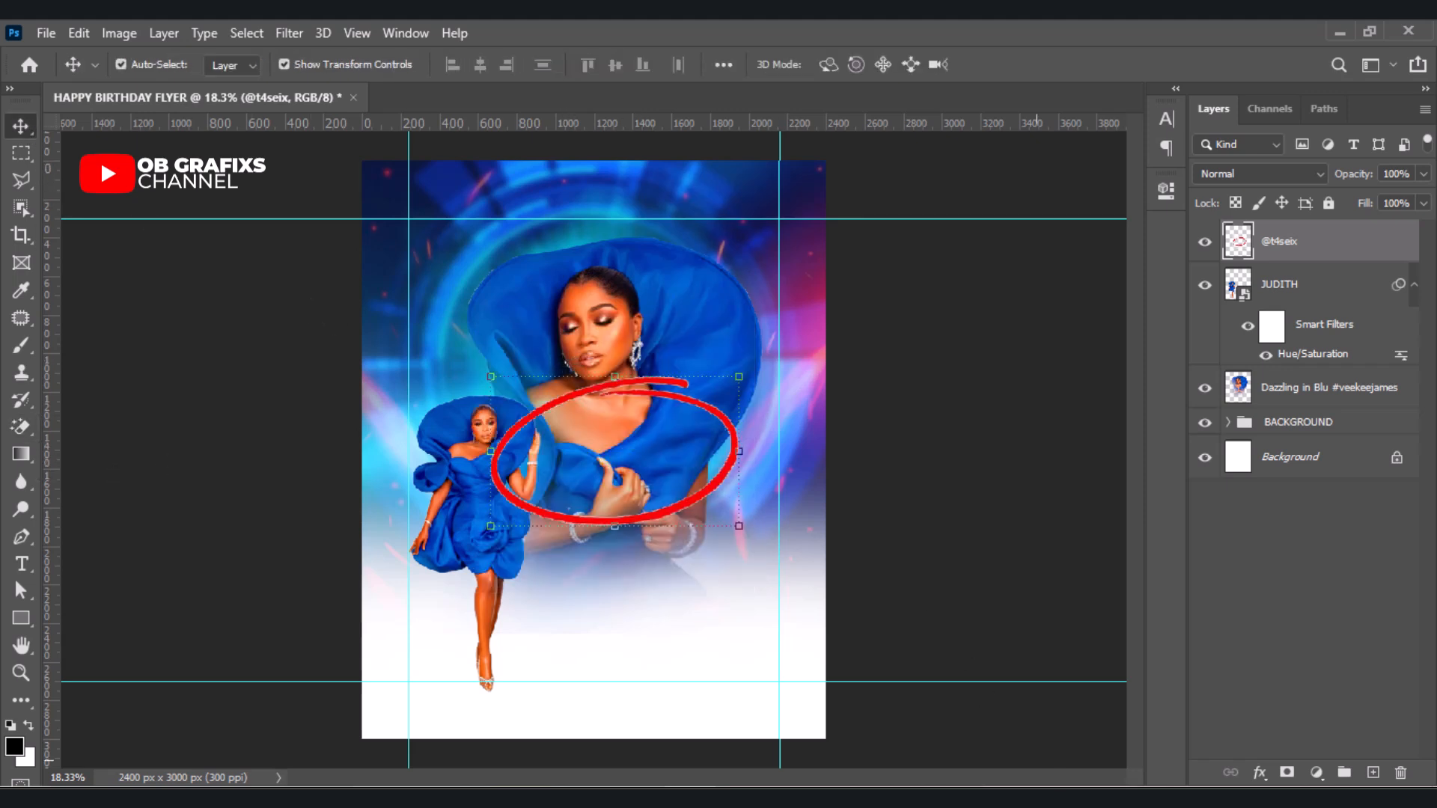
- Add a Color Overlay to the hand-drawn circle in yellow f0ff00, Normal blend mode and 100% opacity
{"action": "left_click", "coordinate": [1260, 772]}
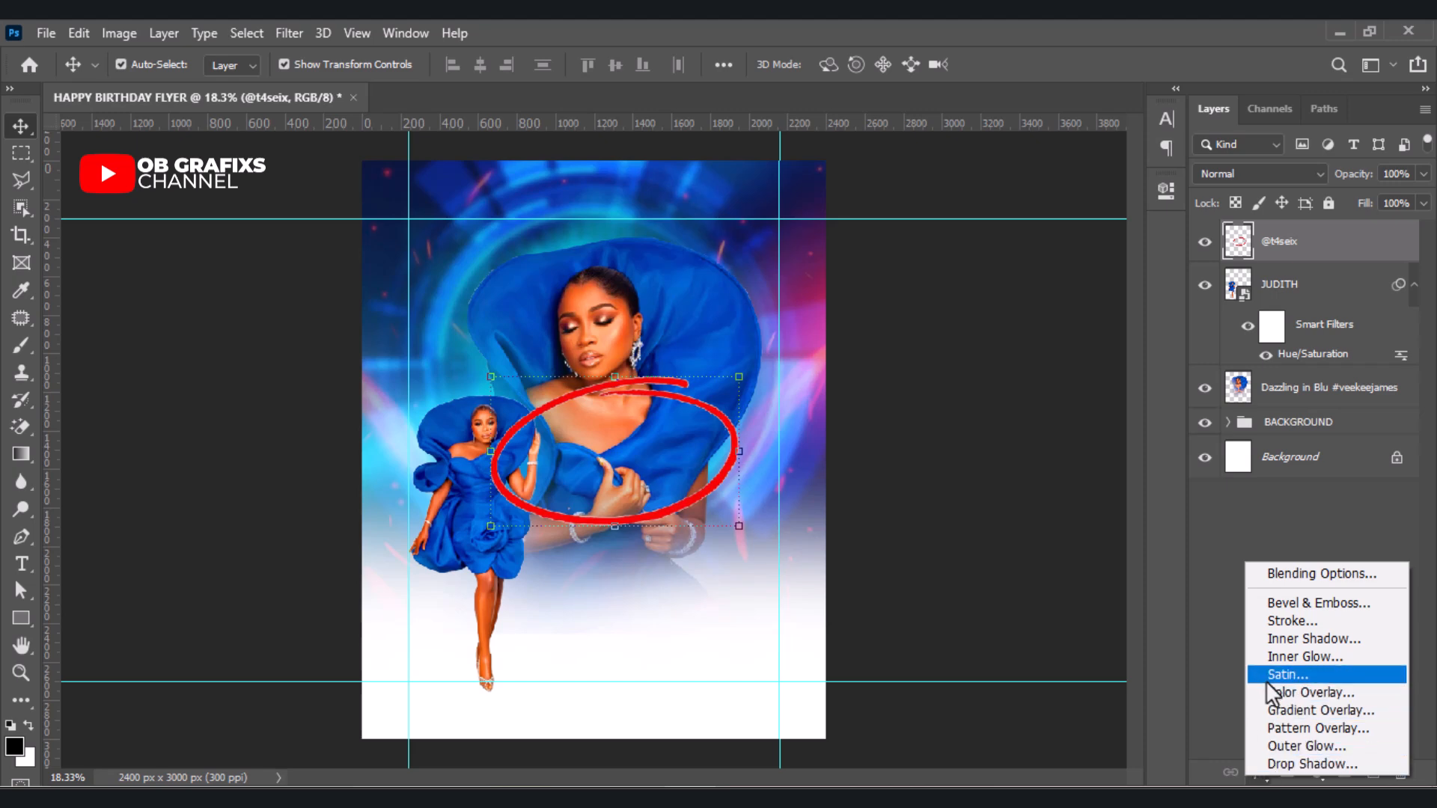
{"action": "left_click", "coordinate": [1289, 693]}
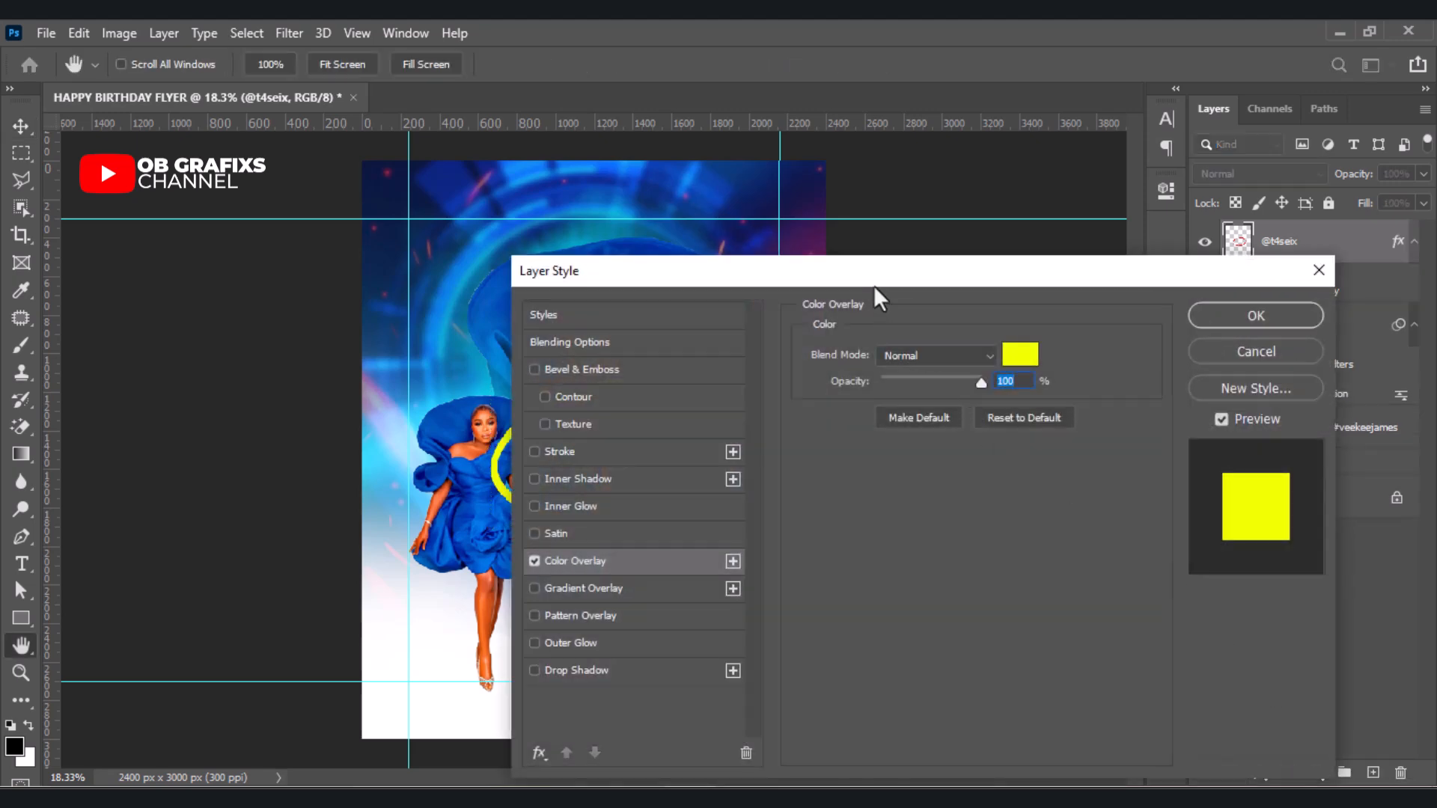
{"action": "left_click_drag", "start_coordinate": [874, 285], "coordinate": [1100, 190]}
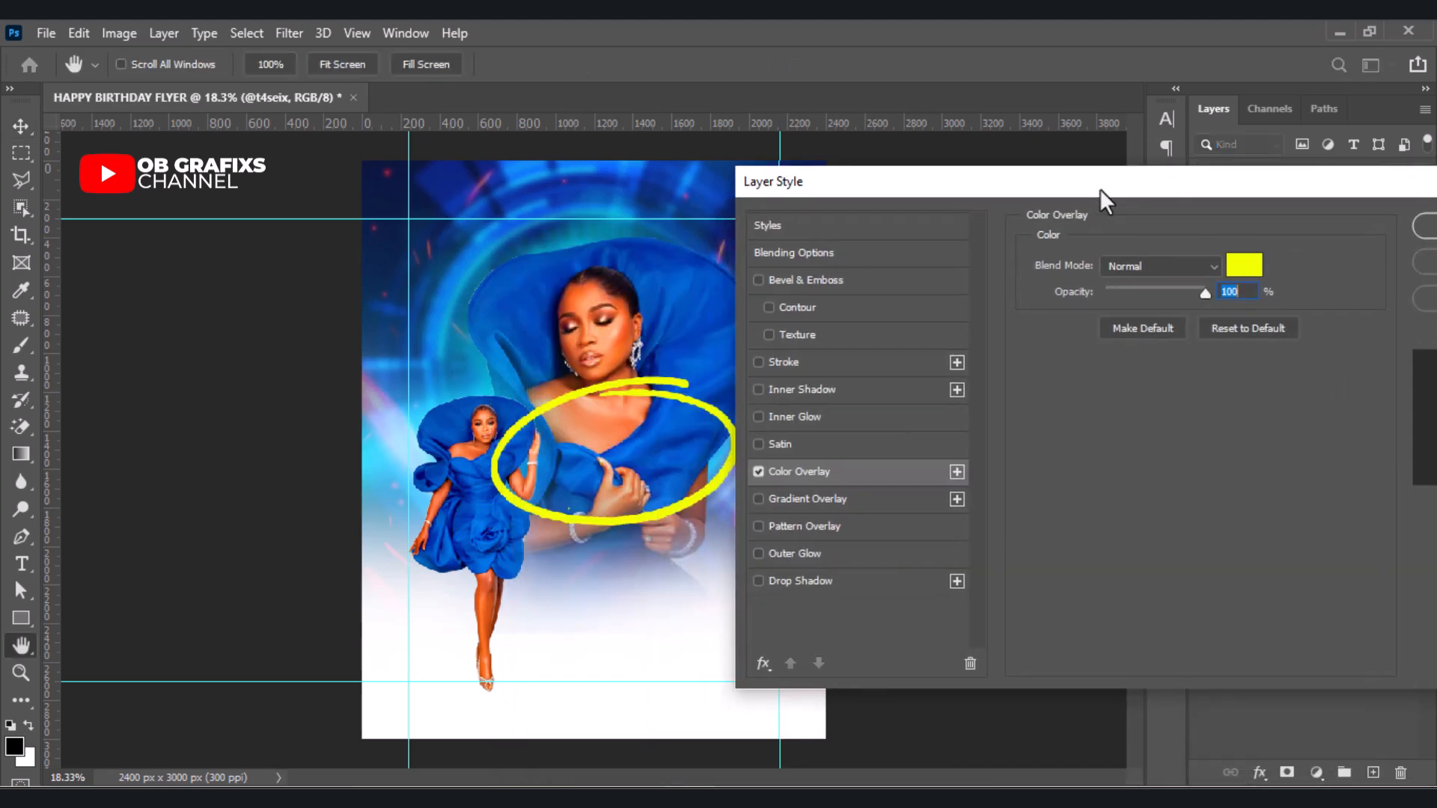
{"action": "left_click", "coordinate": [1244, 266]}
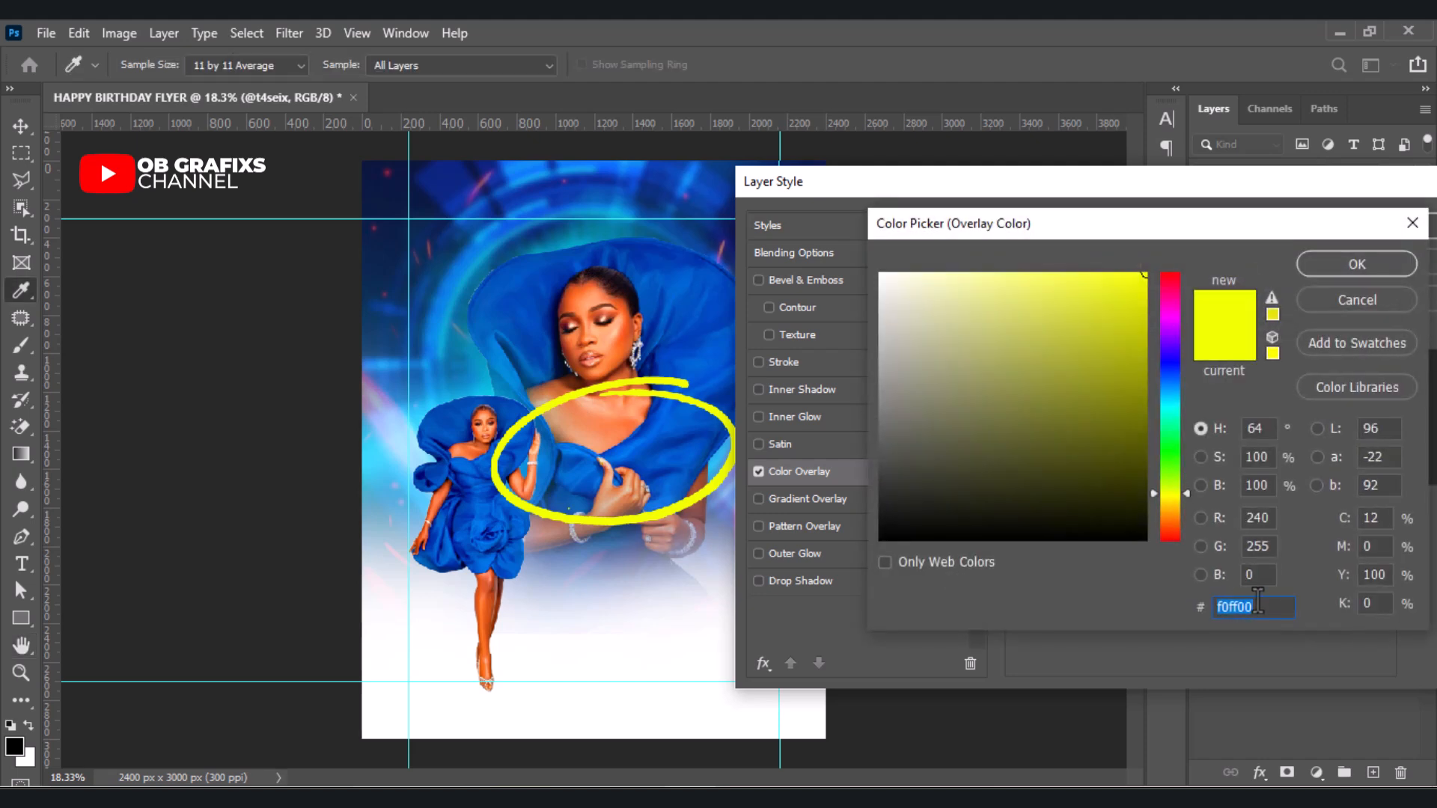
{"action": "left_click", "coordinate": [1335, 267]}
{"action": "left_click", "coordinate": [1422, 231]}
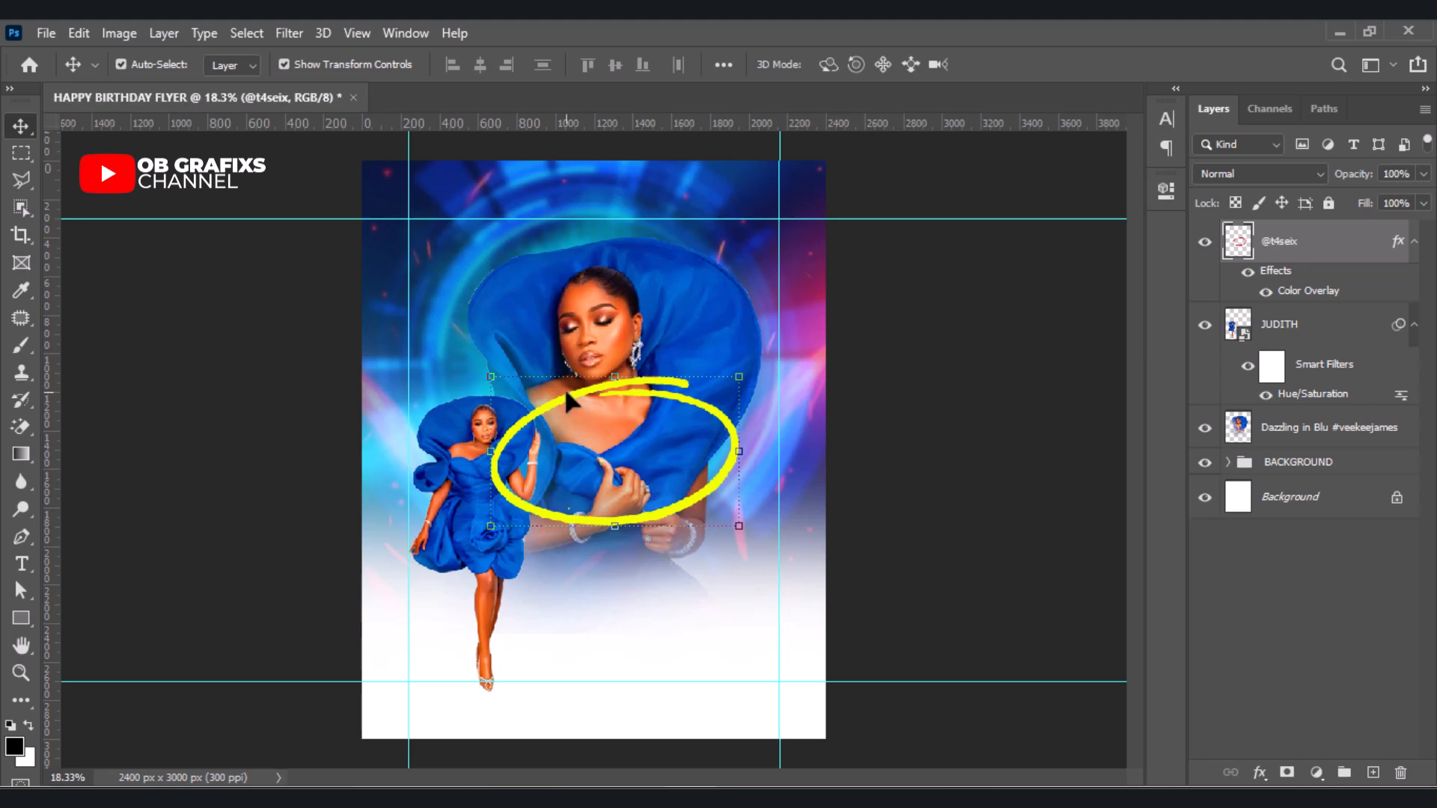
- Scale the yellow circle to about 40% and place it beside the large photo's right elbow, near the right vertical guide
{"action": "left_click_drag", "start_coordinate": [490, 376], "coordinate": [730, 448]}
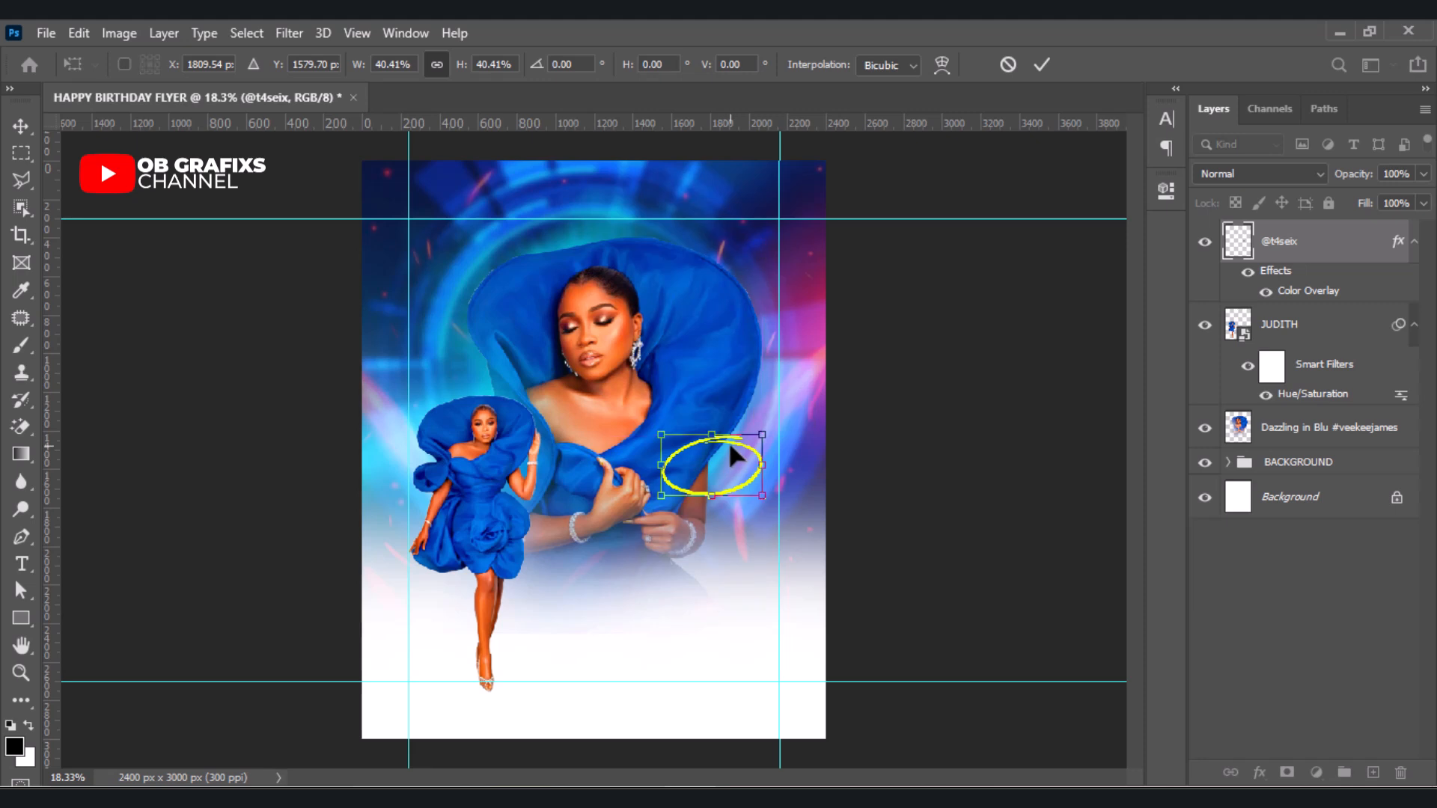
{"action": "left_click", "coordinate": [1044, 67]}
{"action": "left_click", "coordinate": [1018, 341]}
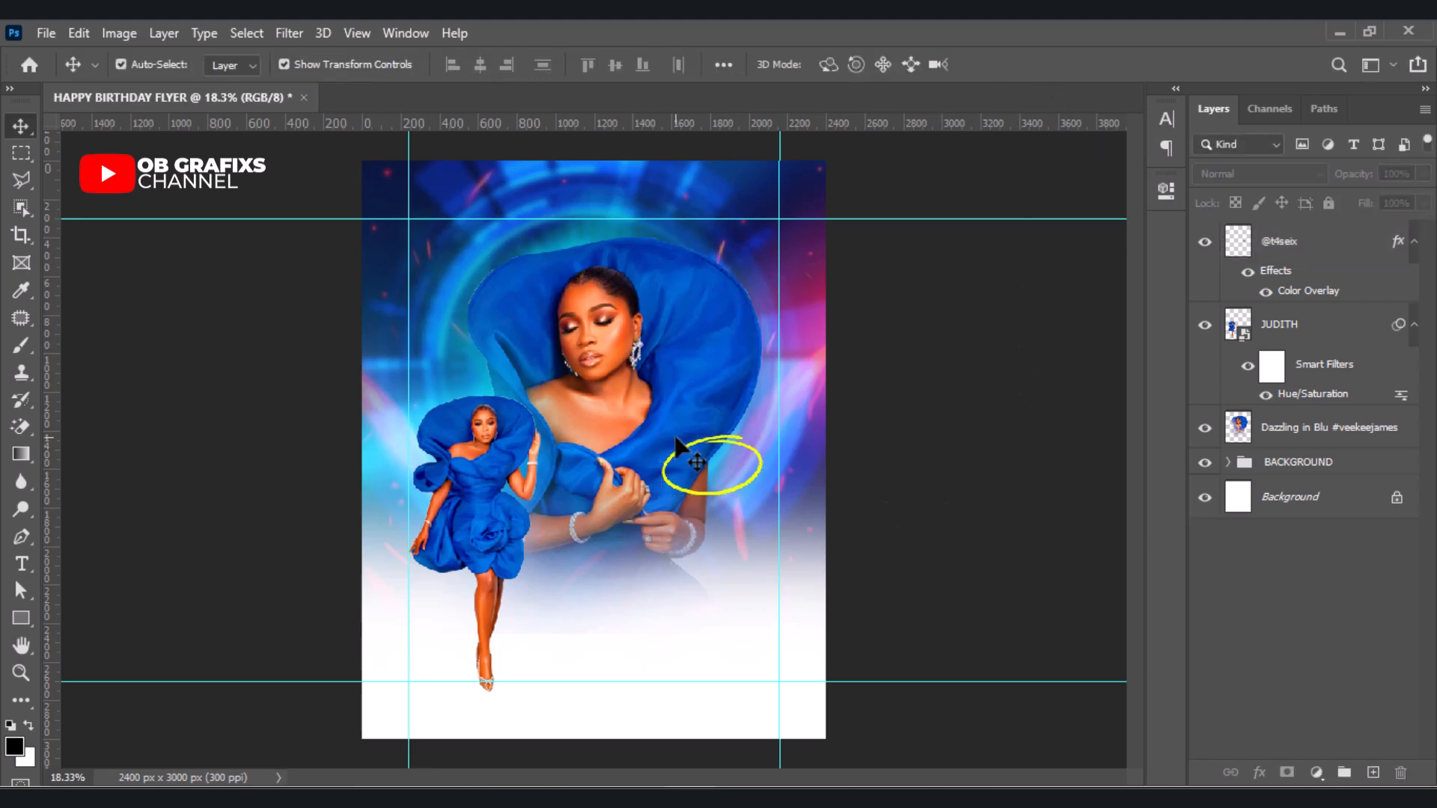
- Draw a narrow vertical rectangle about 46 x 185 px near the flyer's upper-left guide corner and fill it red
{"action": "key", "text": "ctrl+minus"}
{"action": "key", "text": "ctrl+plus"}
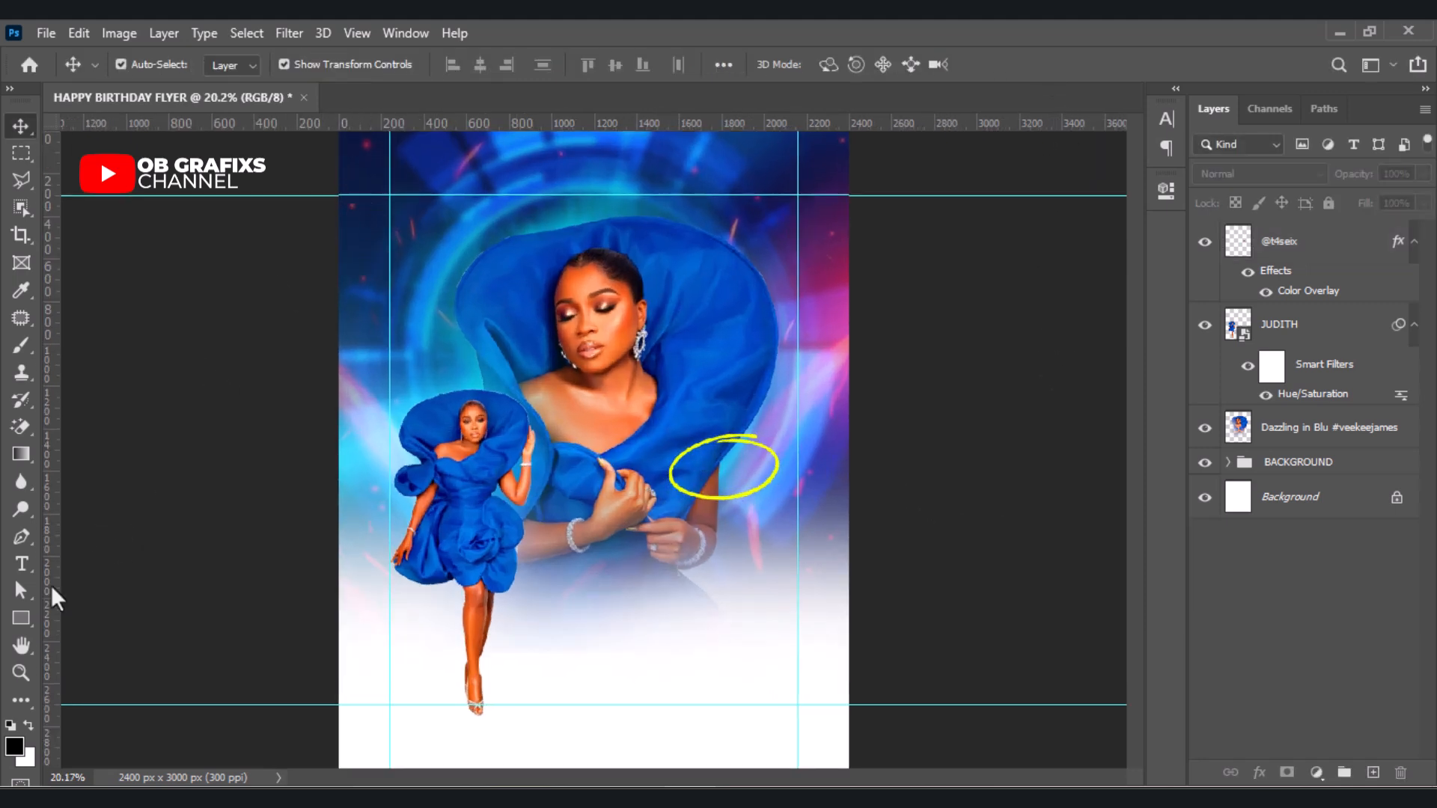
{"action": "left_click", "coordinate": [21, 617]}
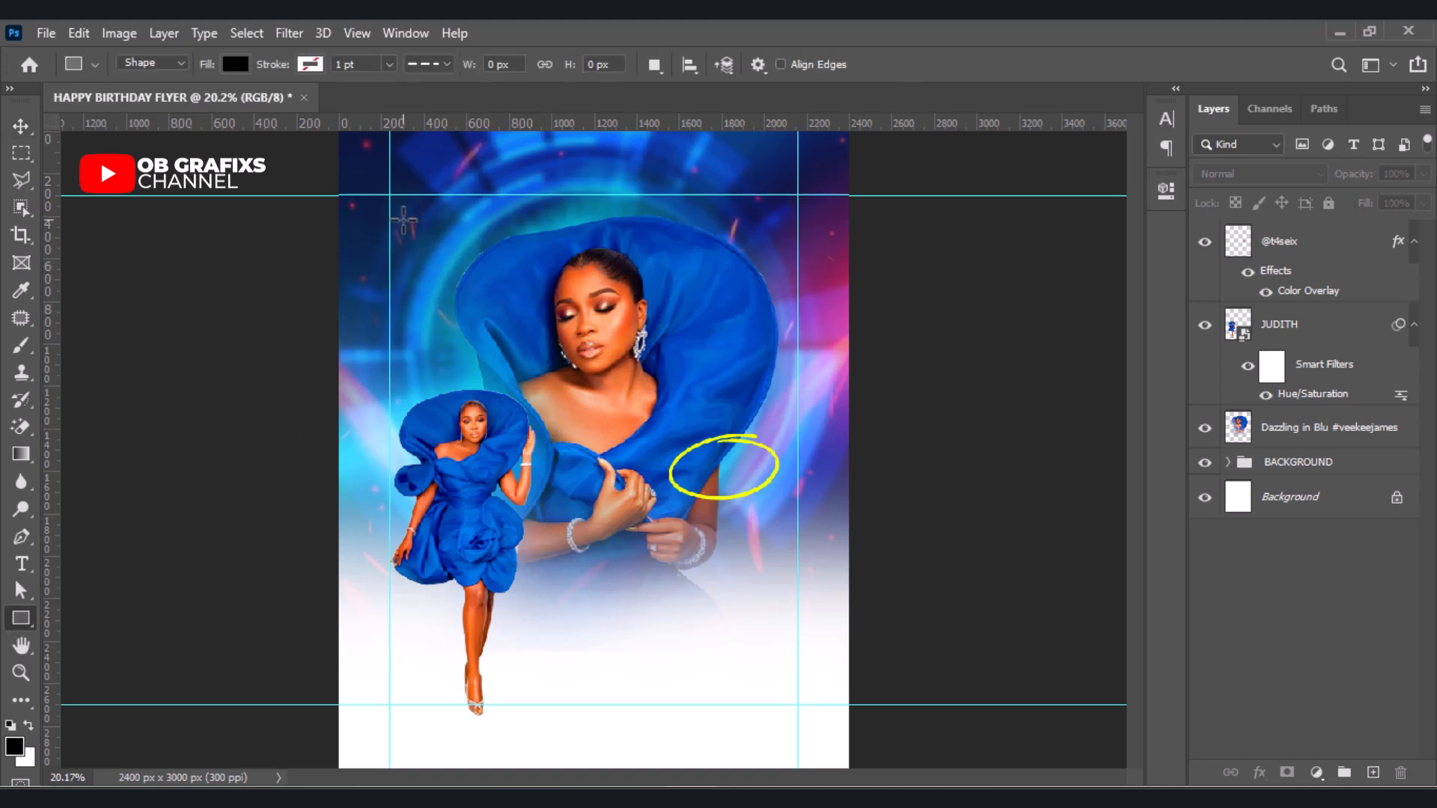
{"action": "left_click_drag", "start_coordinate": [403, 217], "coordinate": [411, 256]}
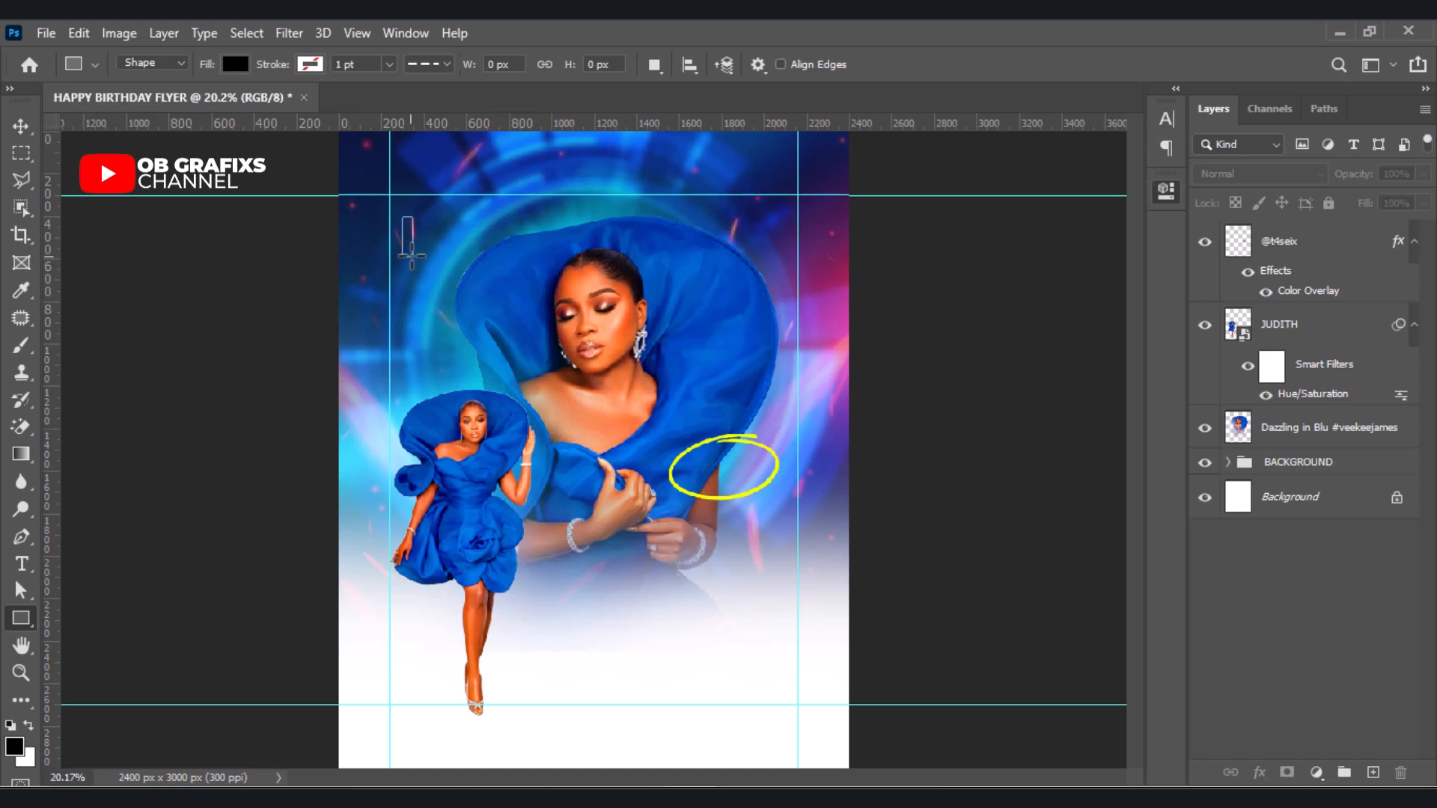
{"action": "left_click", "coordinate": [868, 315]}
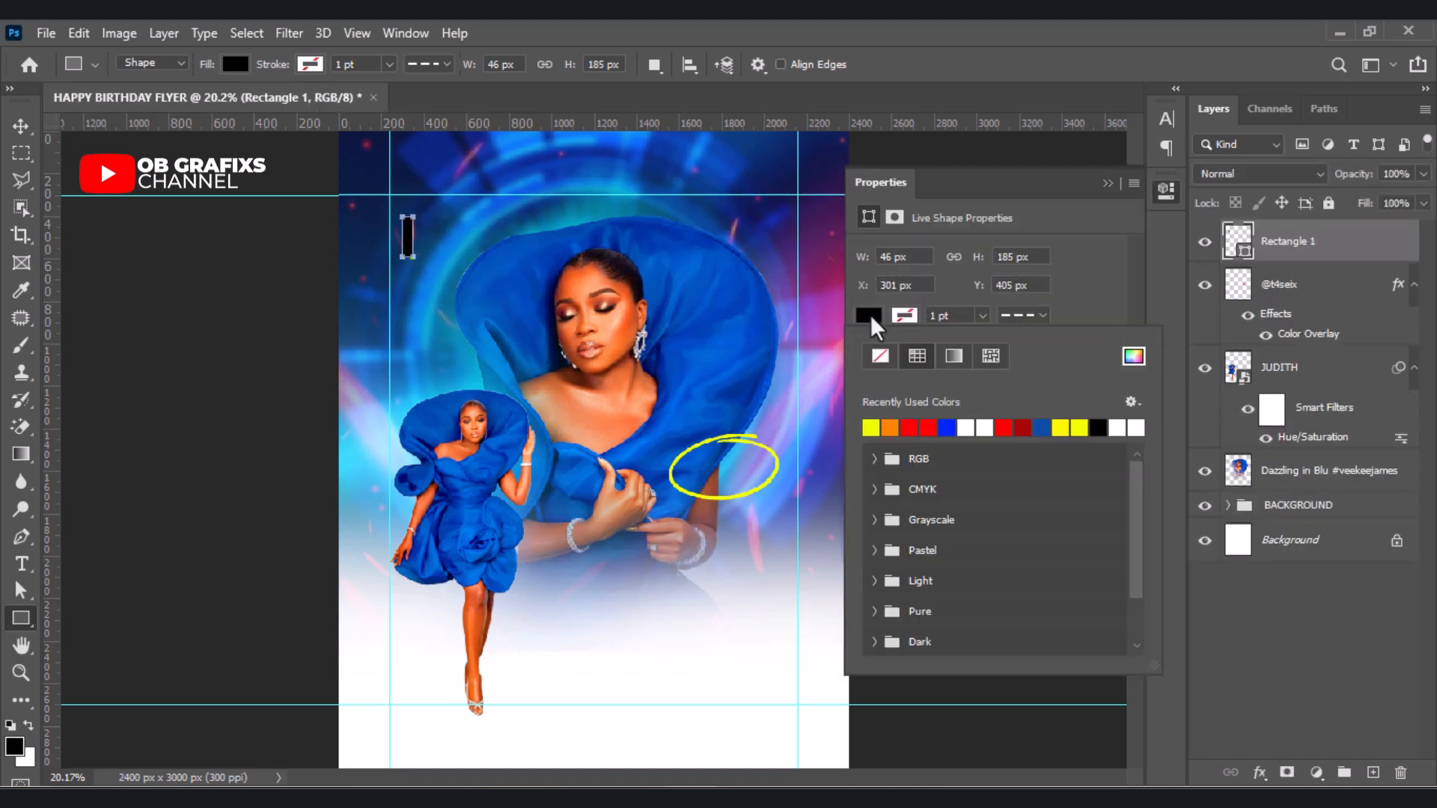
{"action": "left_click", "coordinate": [913, 428]}
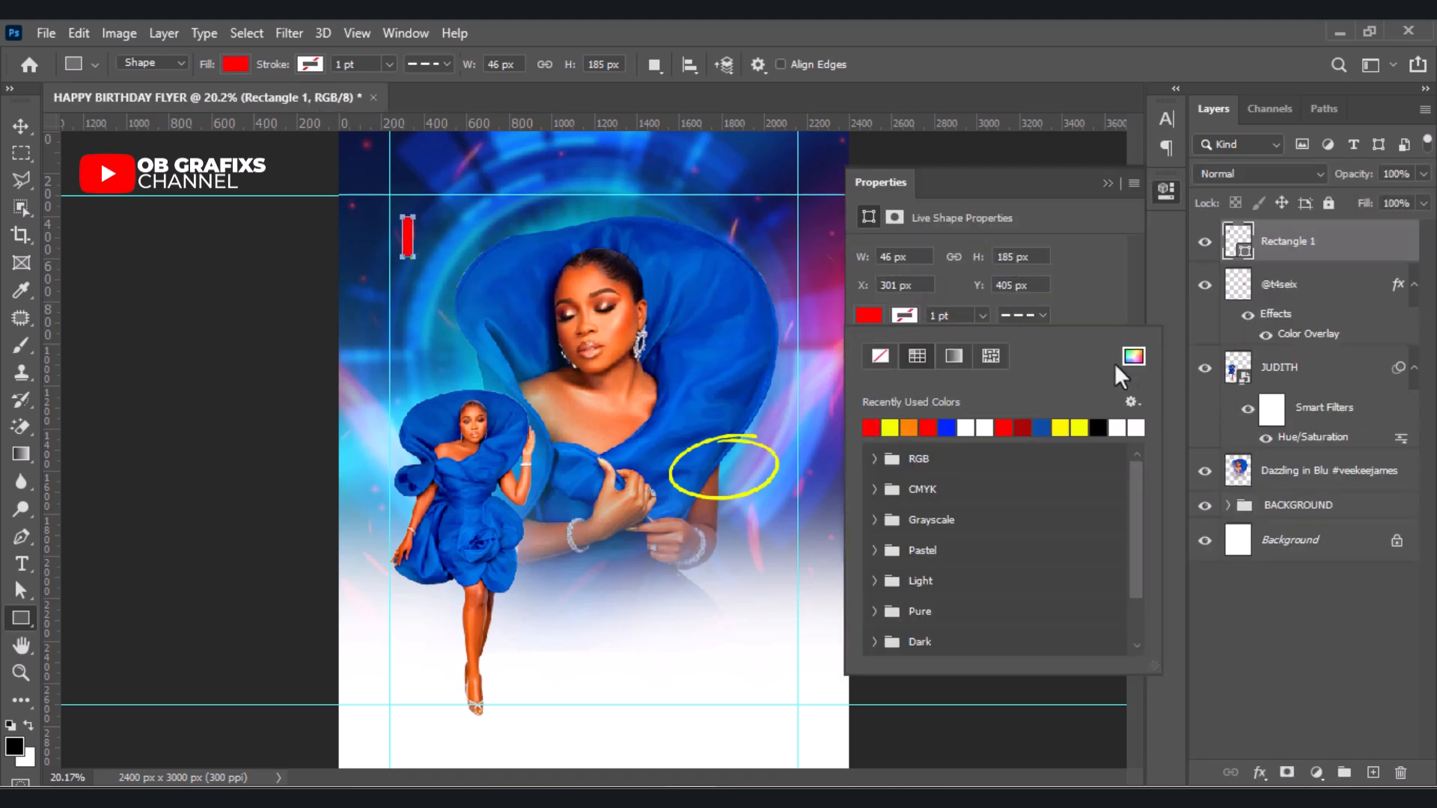
{"action": "left_click", "coordinate": [1168, 193]}
{"action": "left_click", "coordinate": [21, 126]}
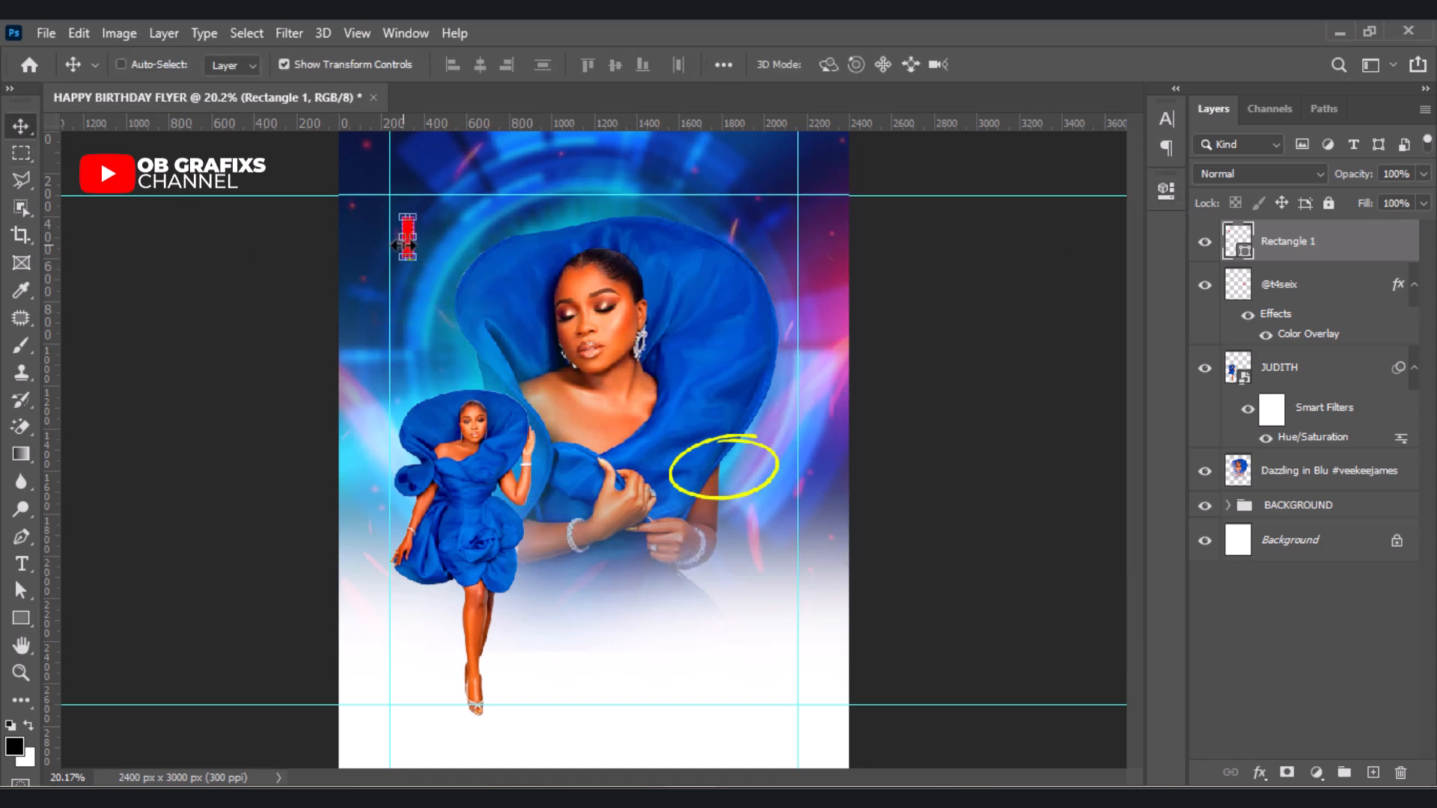
- Duplicate the red bar and position the copy near the lower-right guide corner, just above the bottom guide
{"action": "key", "text": "ctrl+j"}
{"action": "scroll", "coordinate": [404, 247], "scroll_direction": "up", "scroll_amount": 1}
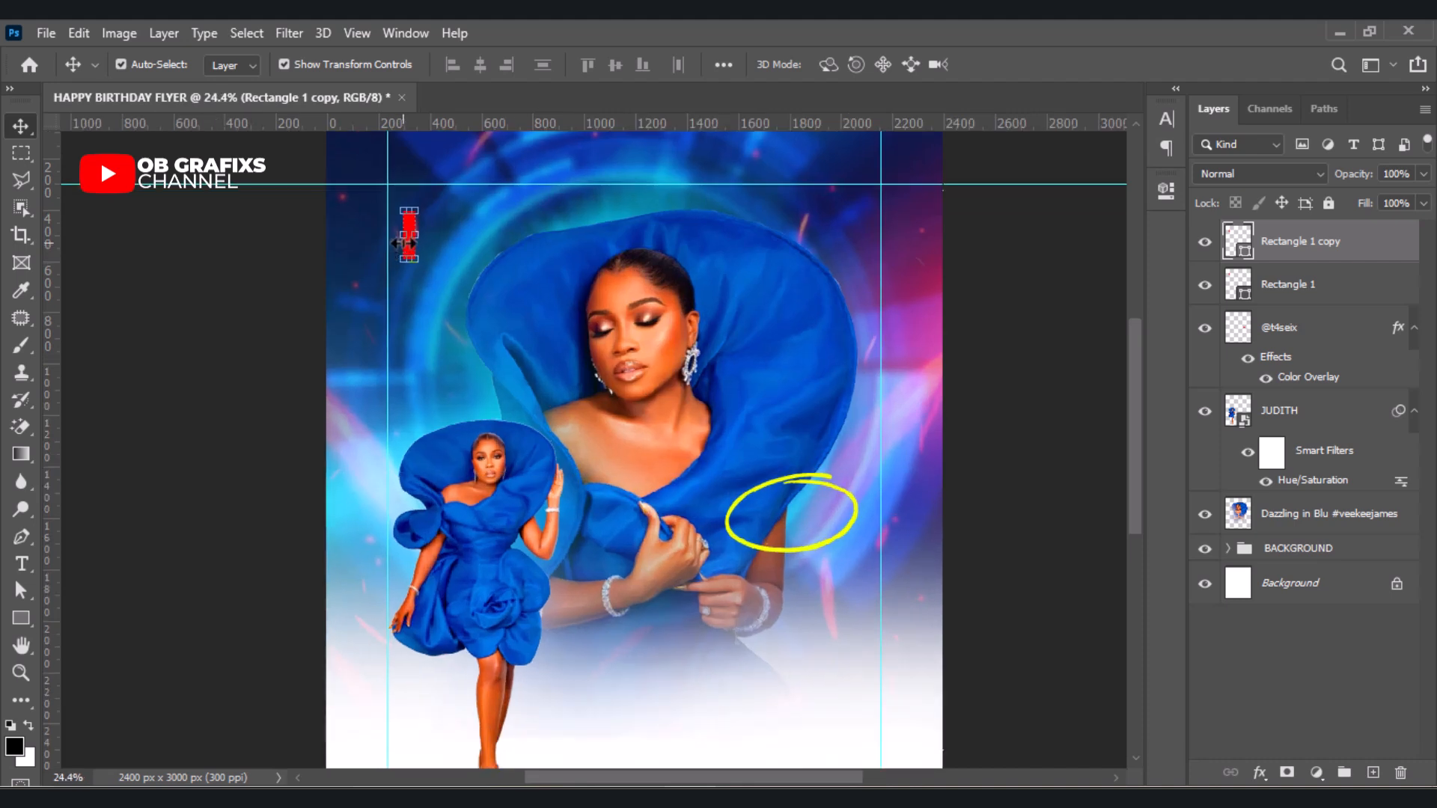
{"action": "left_click_drag", "start_coordinate": [409, 240], "coordinate": [852, 709]}
{"action": "left_click_drag", "start_coordinate": [1141, 461], "coordinate": [1151, 537]}
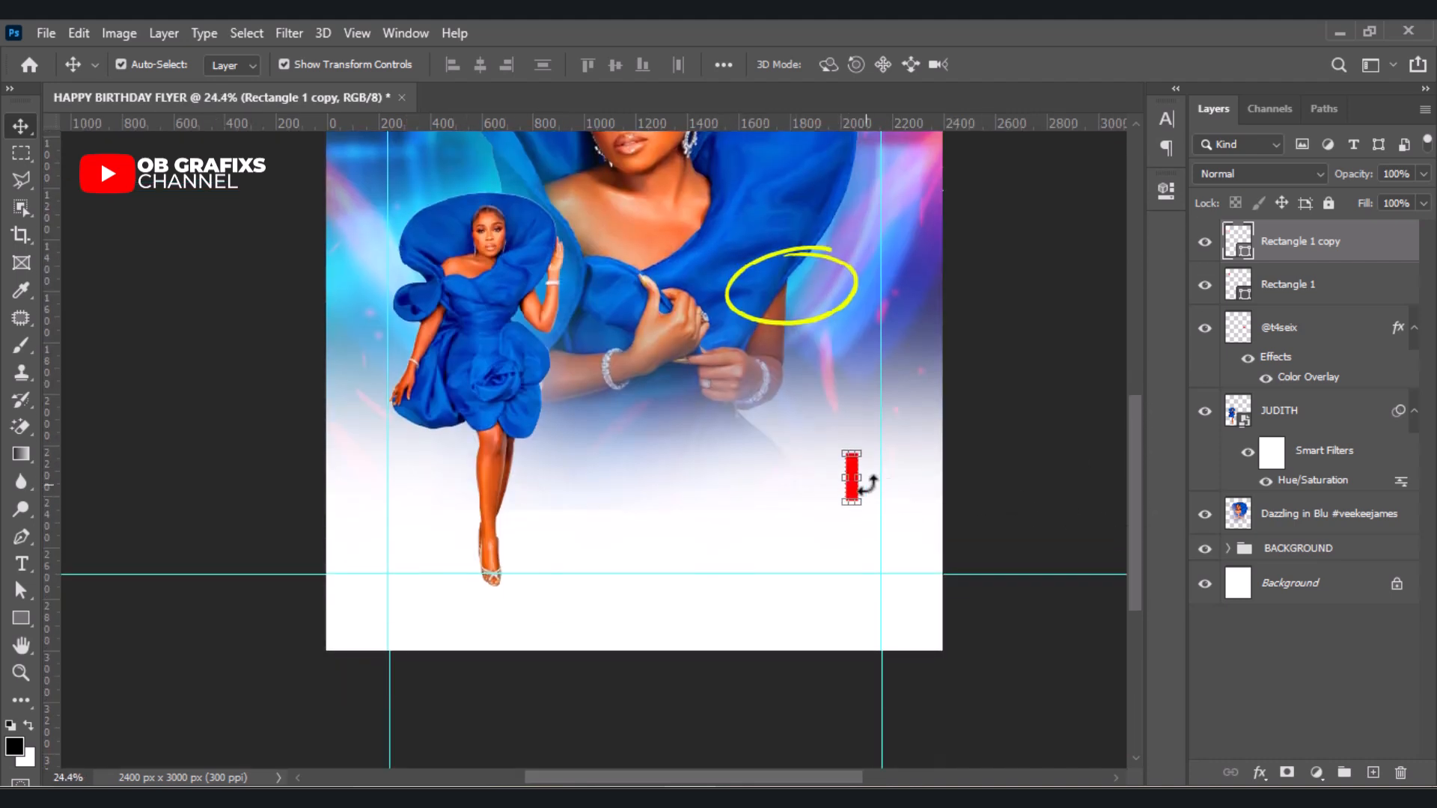
{"action": "key", "text": "shift+Down"}
{"action": "key", "text": "shift+Down"}
{"action": "key", "text": "shift+Down"}
{"action": "key", "text": "shift+Down"}
{"action": "key", "text": "shift+Down"}
{"action": "key", "text": "shift+Down"}
{"action": "key", "text": "shift+Down"}
{"action": "key", "text": "shift+Down"}
{"action": "key", "text": "shift+Down"}
{"action": "key", "text": "shift+Down"}
{"action": "key", "text": "shift+Down"}
{"action": "key", "text": "shift+Down"}
{"action": "key", "text": "shift+Down"}
{"action": "key", "text": "shift+Down"}
{"action": "key", "text": "shift+Down"}
{"action": "key", "text": "shift+Down"}
{"action": "key", "text": "shift+Down"}
{"action": "key", "text": "shift+Down"}
{"action": "key", "text": "shift+Down"}
{"action": "key", "text": "shift+Down"}
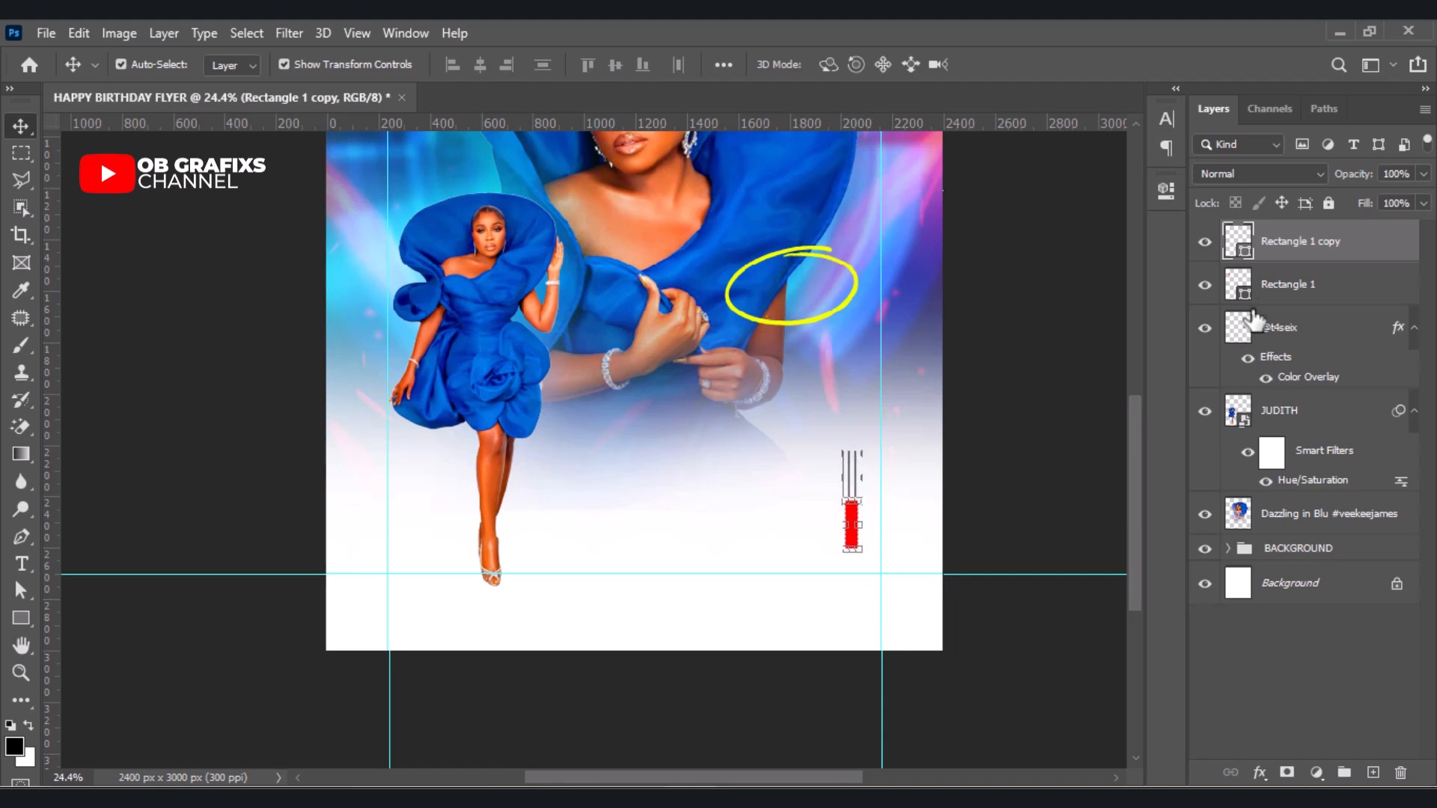
- Recolor the duplicated bar to orange ff8400
{"action": "double_click", "coordinate": [1239, 240]}
{"action": "left_click_drag", "start_coordinate": [1167, 534], "coordinate": [1169, 517]}
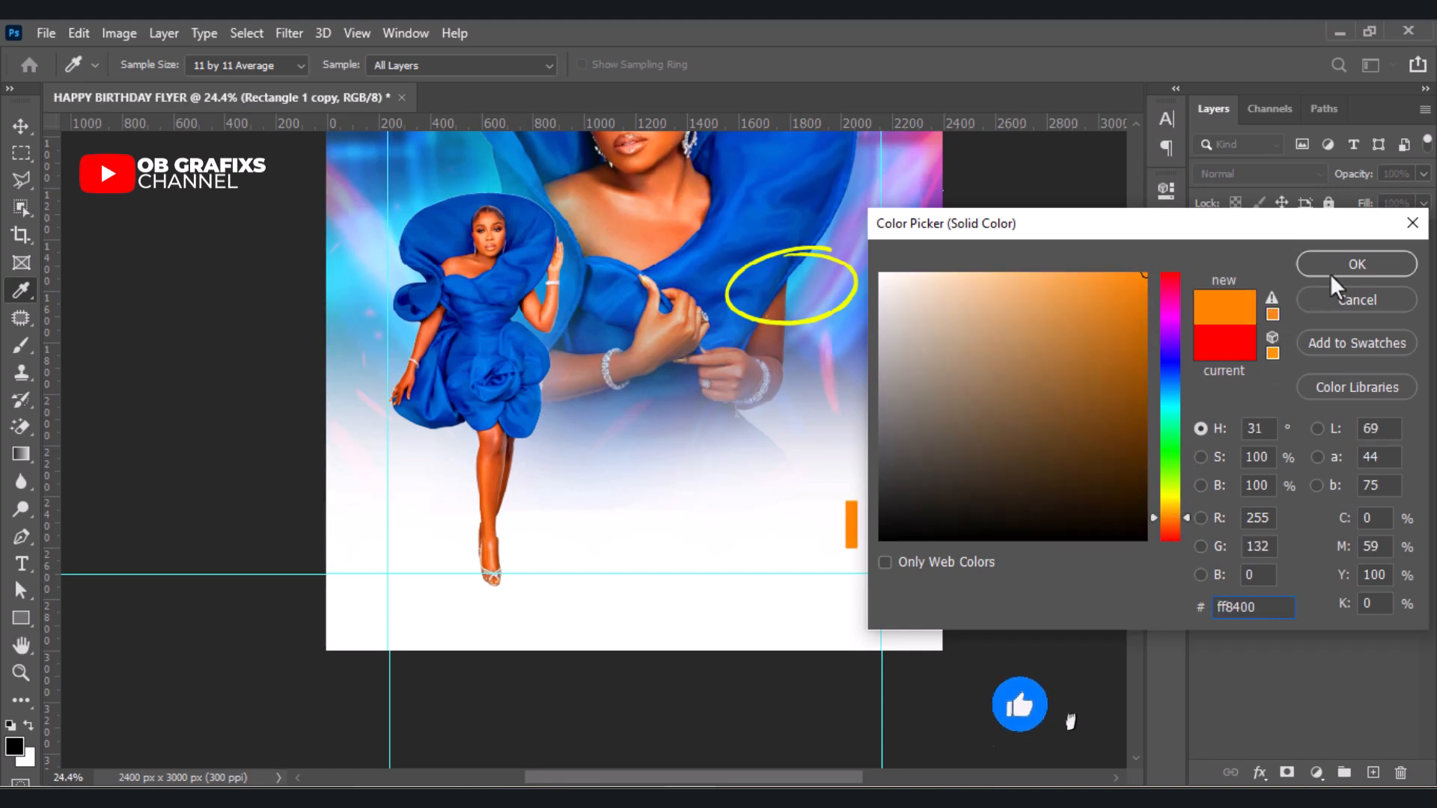
{"action": "left_click", "coordinate": [1356, 264]}
- Add the white two-line text "Happy Plus 1" in Montserrat Bold 17 pt and place it inside the yellow circle
{"action": "scroll", "coordinate": [606, 594], "scroll_direction": "down", "scroll_amount": 2}
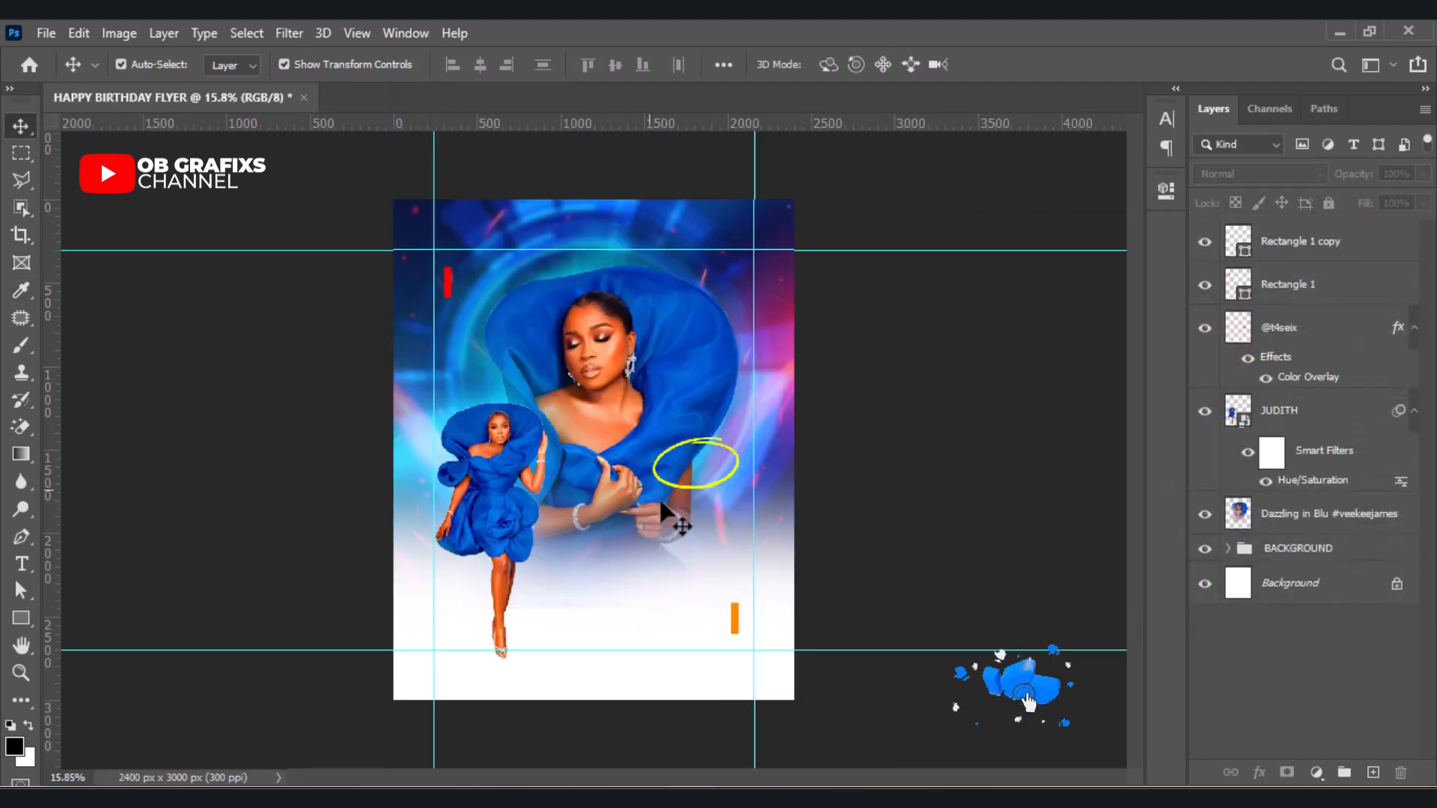
{"action": "scroll", "coordinate": [554, 374], "scroll_direction": "up", "scroll_amount": 1}
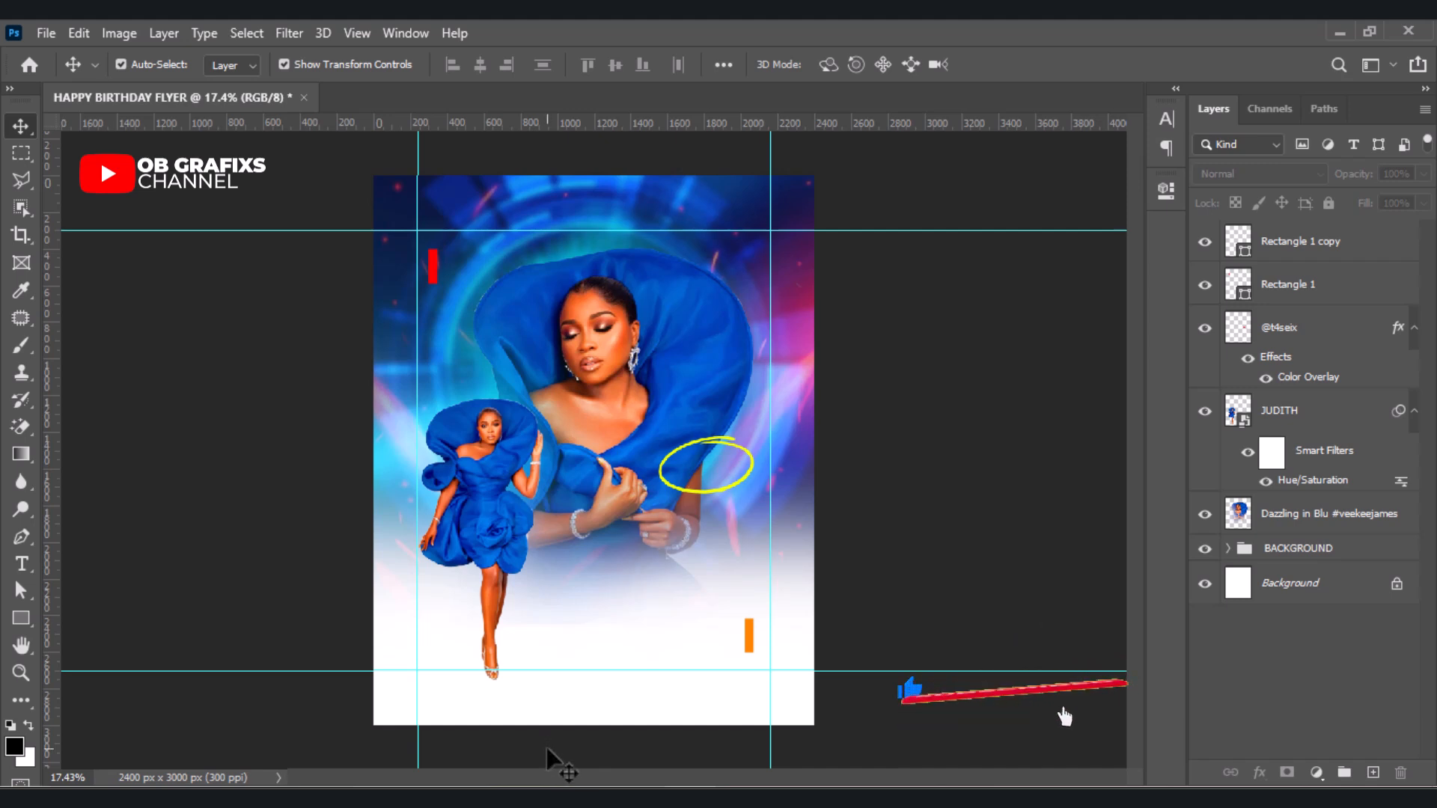
{"action": "scroll", "coordinate": [452, 413], "scroll_direction": "up", "scroll_amount": 1}
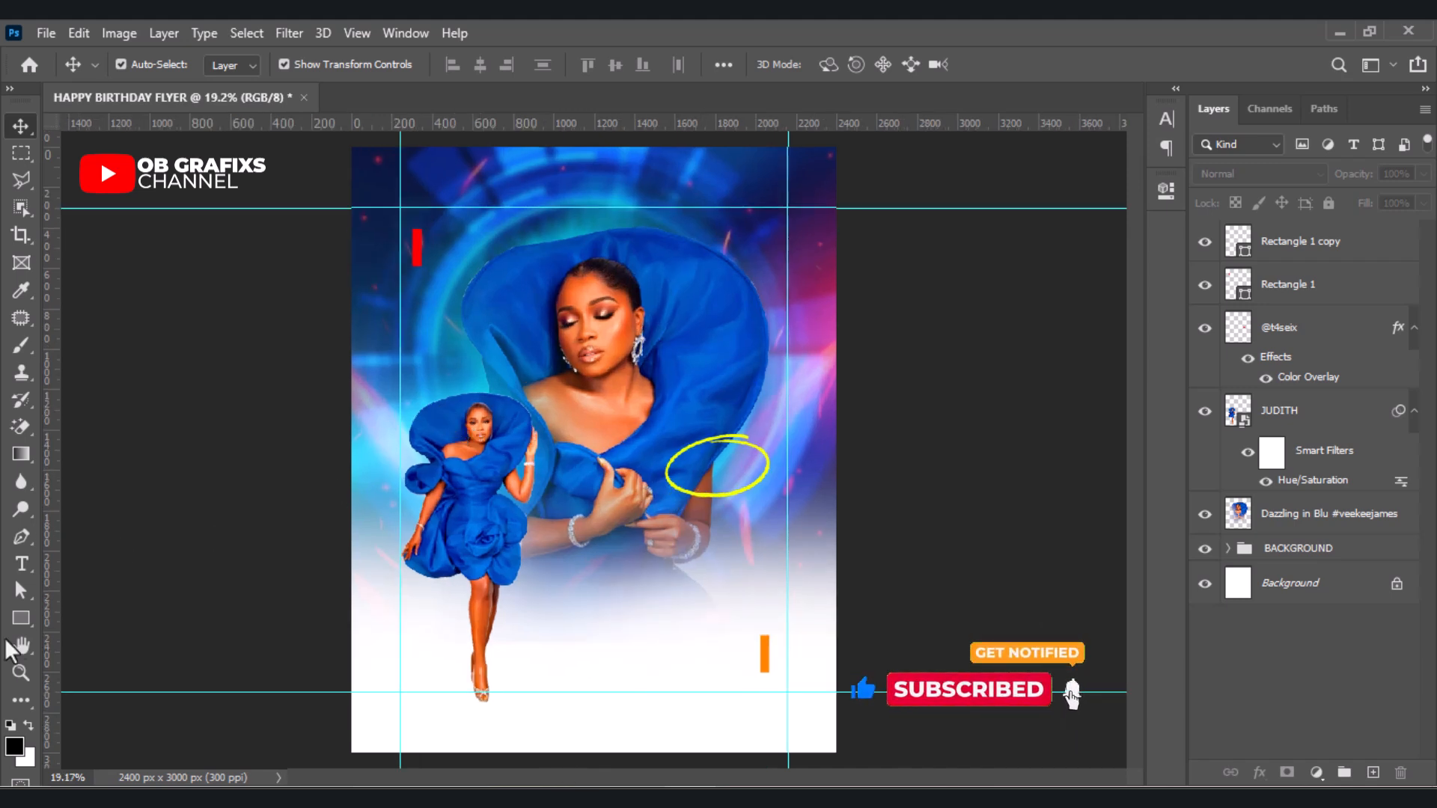
{"action": "left_click", "coordinate": [22, 563]}
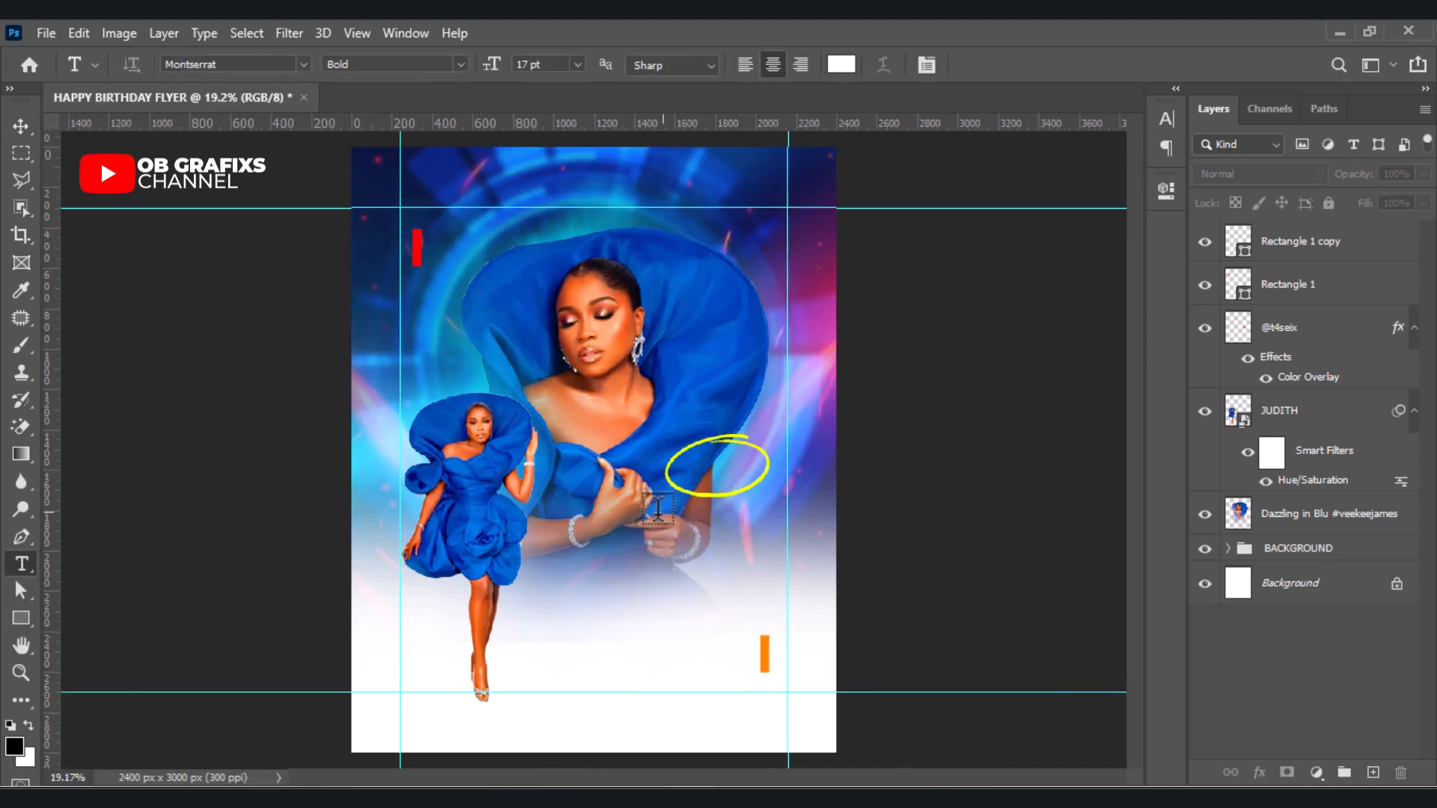
{"action": "scroll", "coordinate": [655, 512], "scroll_direction": "up", "scroll_amount": 1}
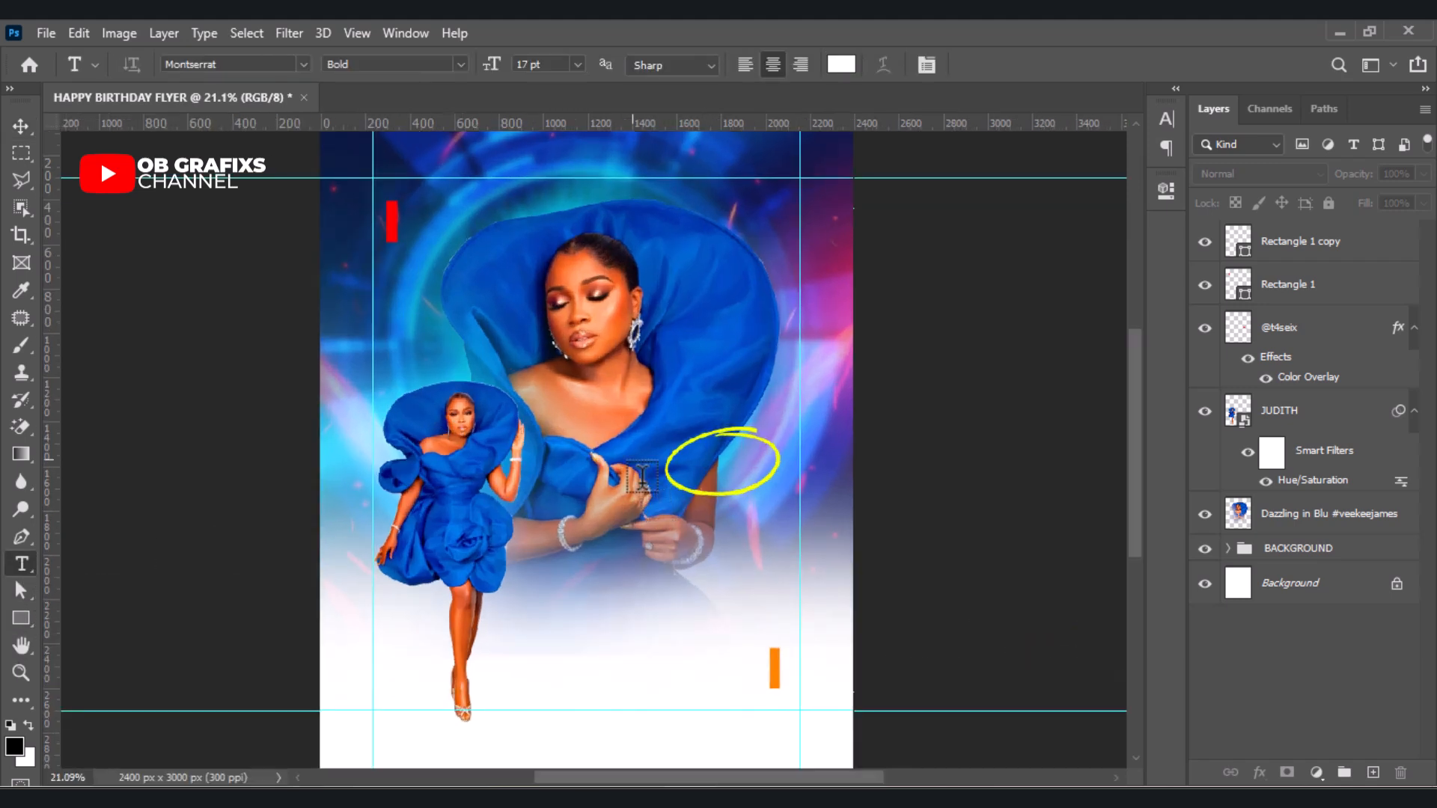
{"action": "left_click", "coordinate": [670, 342]}
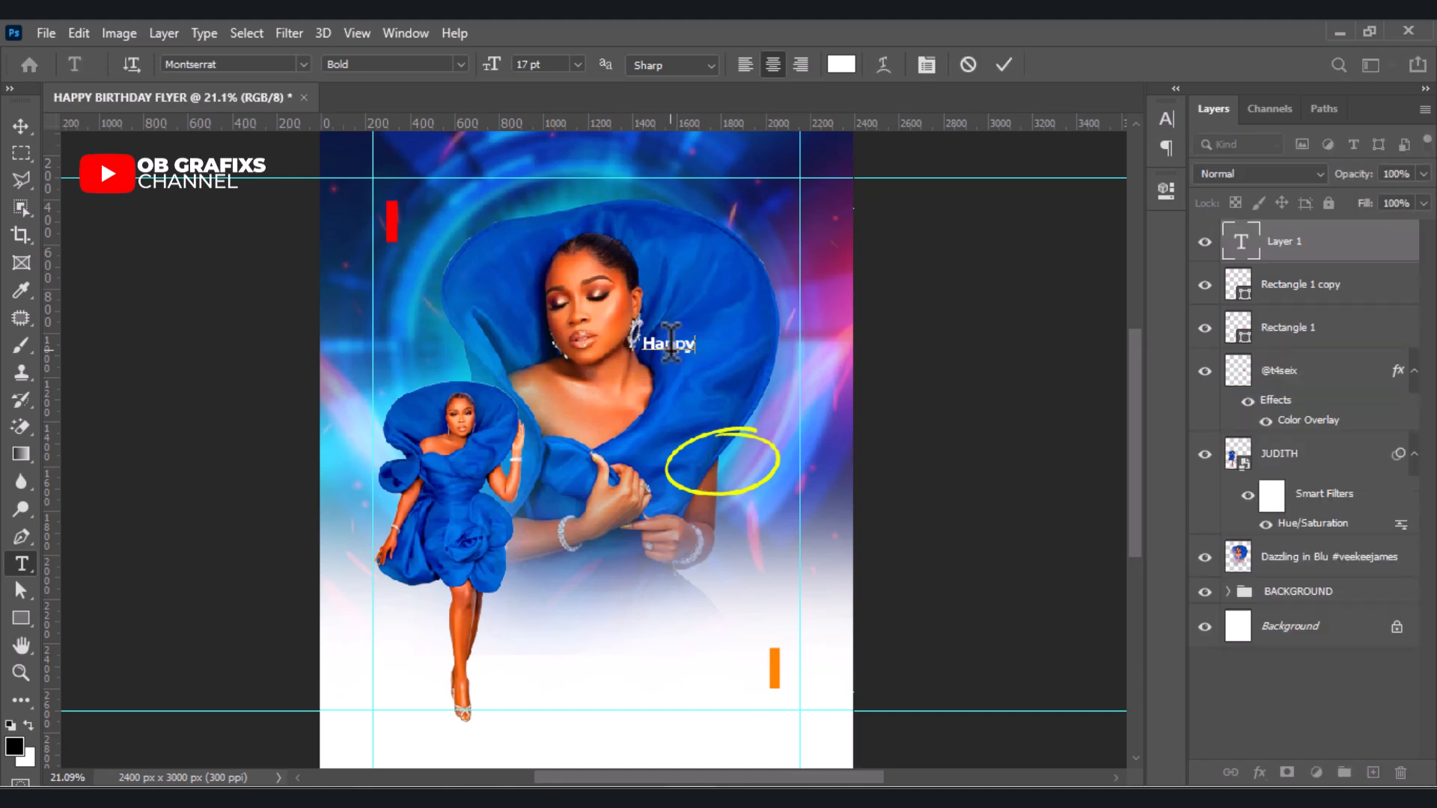
{"action": "type", "text": "Happy Plus 1"}
{"action": "scroll", "coordinate": [741, 360], "scroll_direction": "up", "scroll_amount": 3}
{"action": "left_click", "coordinate": [1004, 65]}
{"action": "left_click", "coordinate": [21, 127]}
{"action": "left_click_drag", "start_coordinate": [667, 349], "coordinate": [734, 497]}
{"action": "left_click", "coordinate": [966, 434]}
- Add the celebrant's first name as a new text layer in the Autography Regular font at 60 pt
{"action": "scroll", "coordinate": [965, 433], "scroll_direction": "down", "scroll_amount": 5}
{"action": "scroll", "coordinate": [494, 599], "scroll_direction": "up", "scroll_amount": 1}
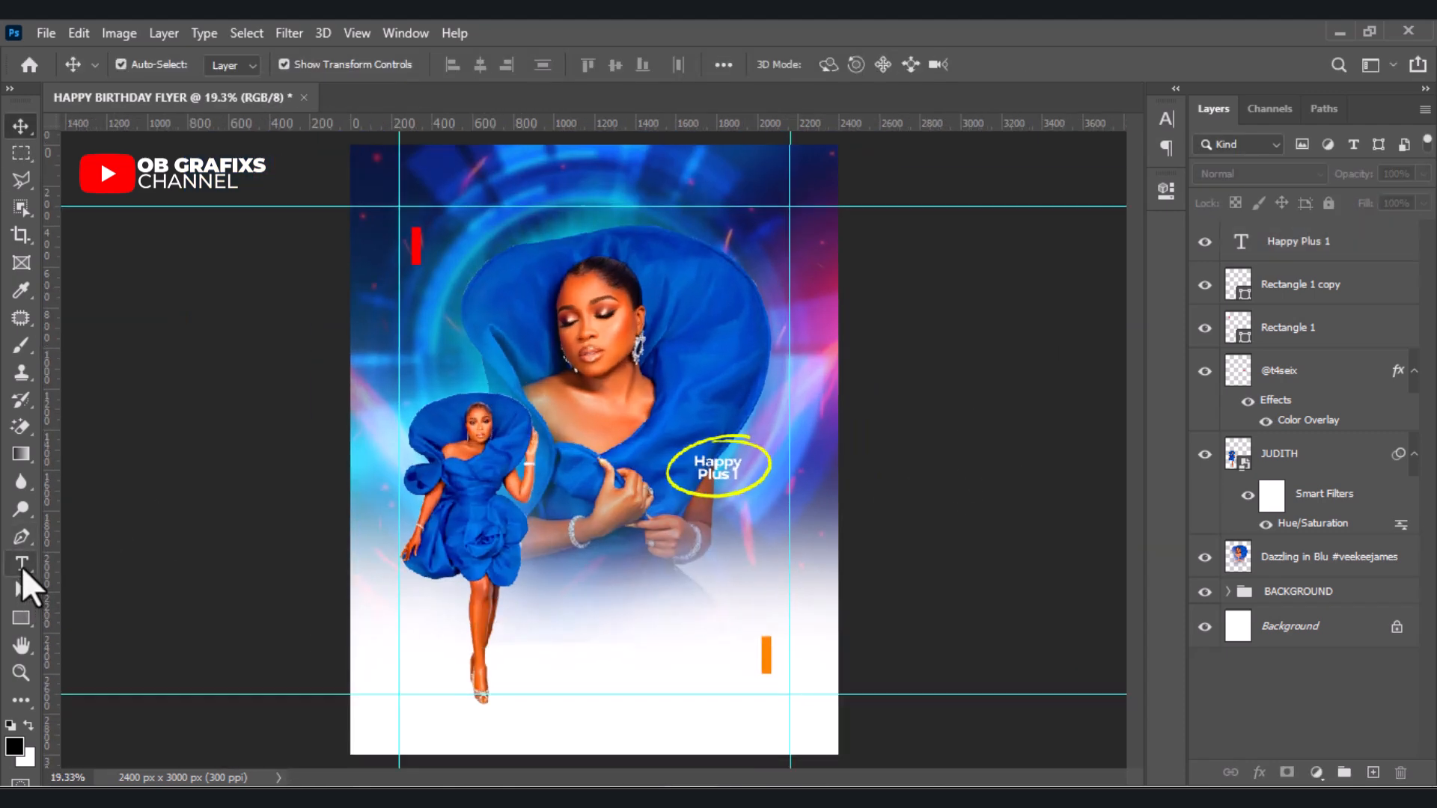
{"action": "left_click", "coordinate": [21, 567]}
{"action": "left_click", "coordinate": [529, 267]}
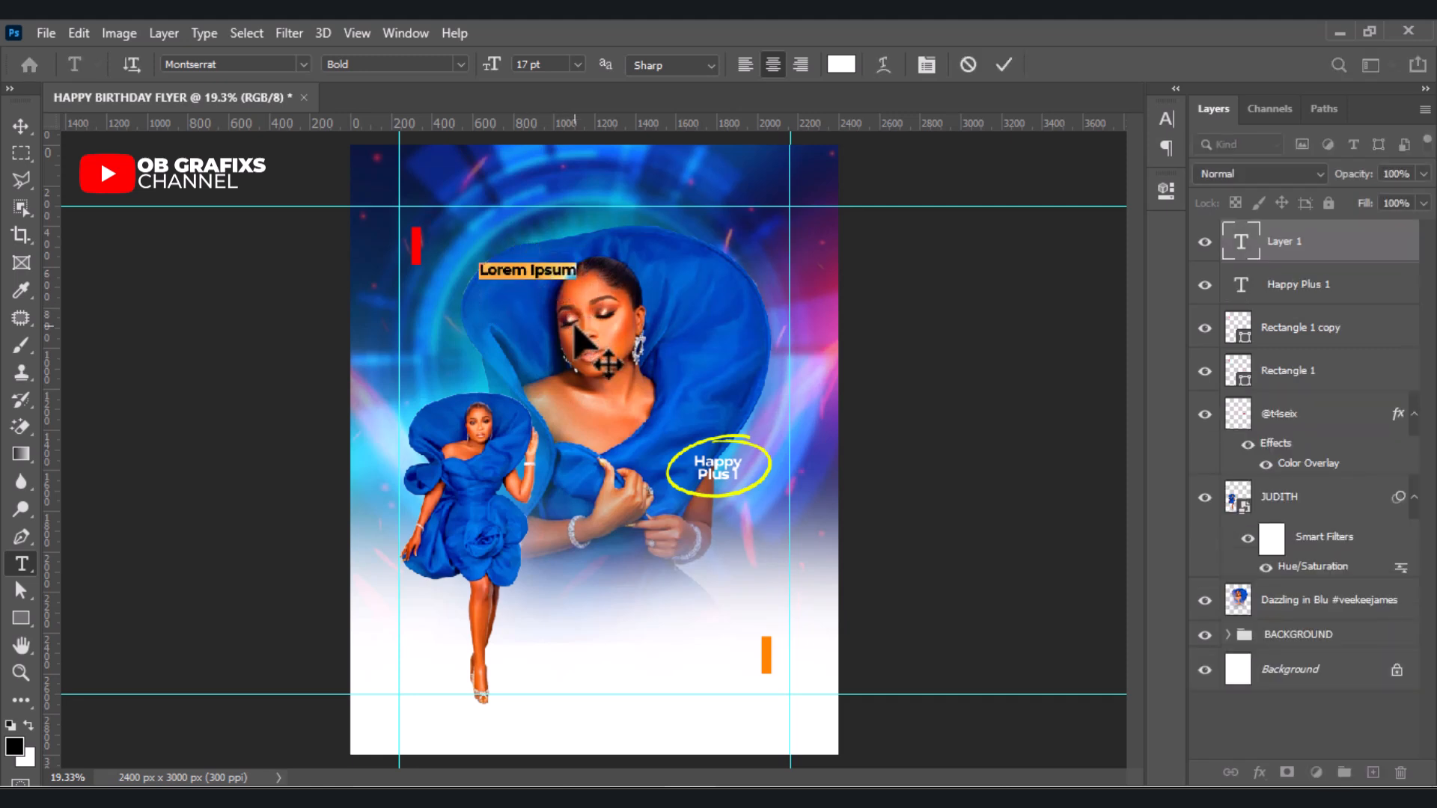
{"action": "left_click", "coordinate": [1003, 65]}
{"action": "double_click", "coordinate": [1241, 250]}
{"action": "left_click", "coordinate": [1165, 191]}
{"action": "left_click", "coordinate": [1052, 398]}
{"action": "left_click", "coordinate": [1113, 490]}
{"action": "left_click_drag", "start_coordinate": [911, 455], "coordinate": [890, 455]}
{"action": "scroll", "coordinate": [890, 455], "scroll_direction": "up", "scroll_amount": 20}
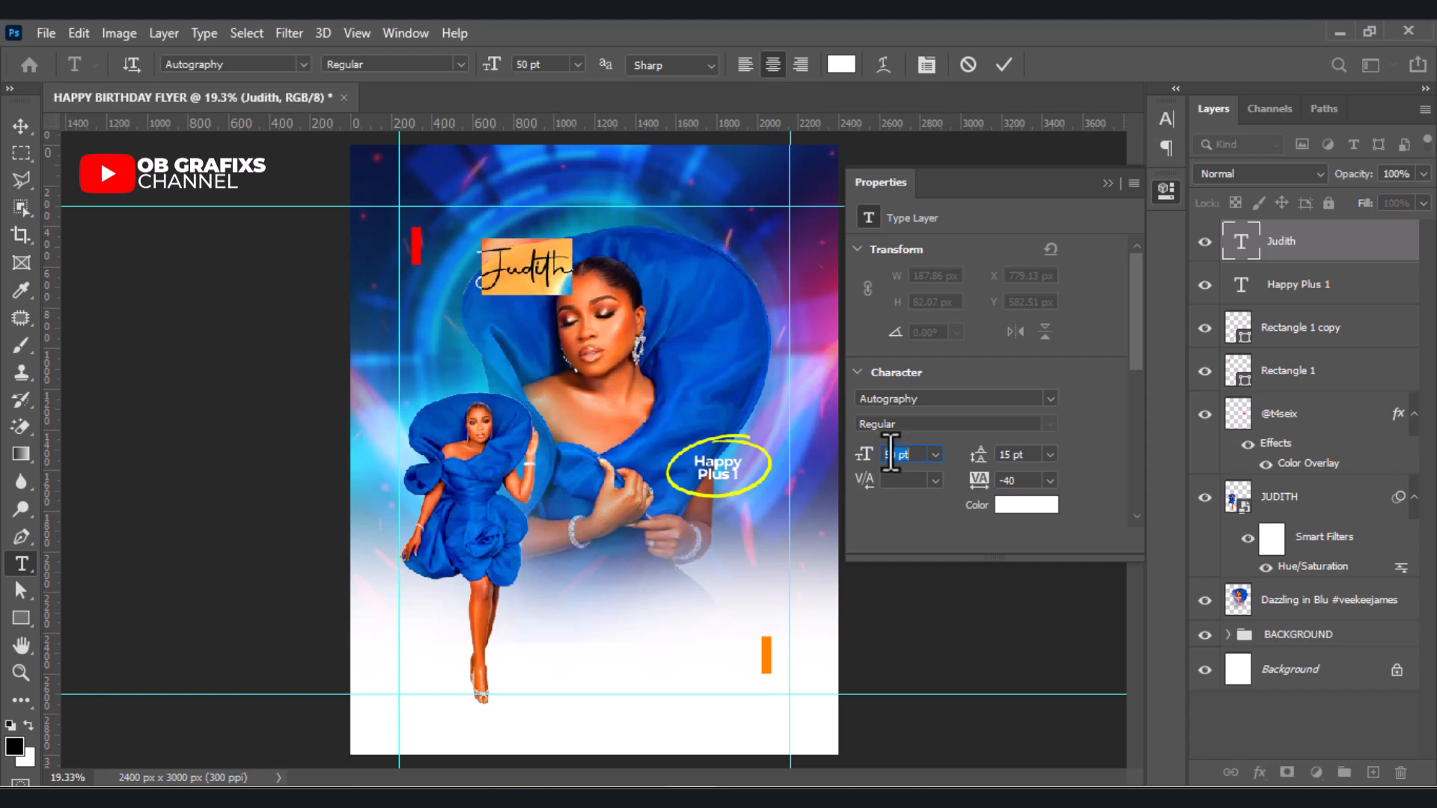
{"action": "left_click", "coordinate": [1003, 65]}
{"action": "left_click", "coordinate": [1165, 190]}
- Move the name text to the white area beside the orange bar and color it black
{"action": "left_click", "coordinate": [21, 127]}
{"action": "left_click_drag", "start_coordinate": [528, 267], "coordinate": [656, 660]}
{"action": "double_click", "coordinate": [1241, 241]}
{"action": "left_click", "coordinate": [842, 66]}
{"action": "left_click_drag", "start_coordinate": [1011, 473], "coordinate": [1225, 570]}
{"action": "left_click", "coordinate": [1357, 263]}
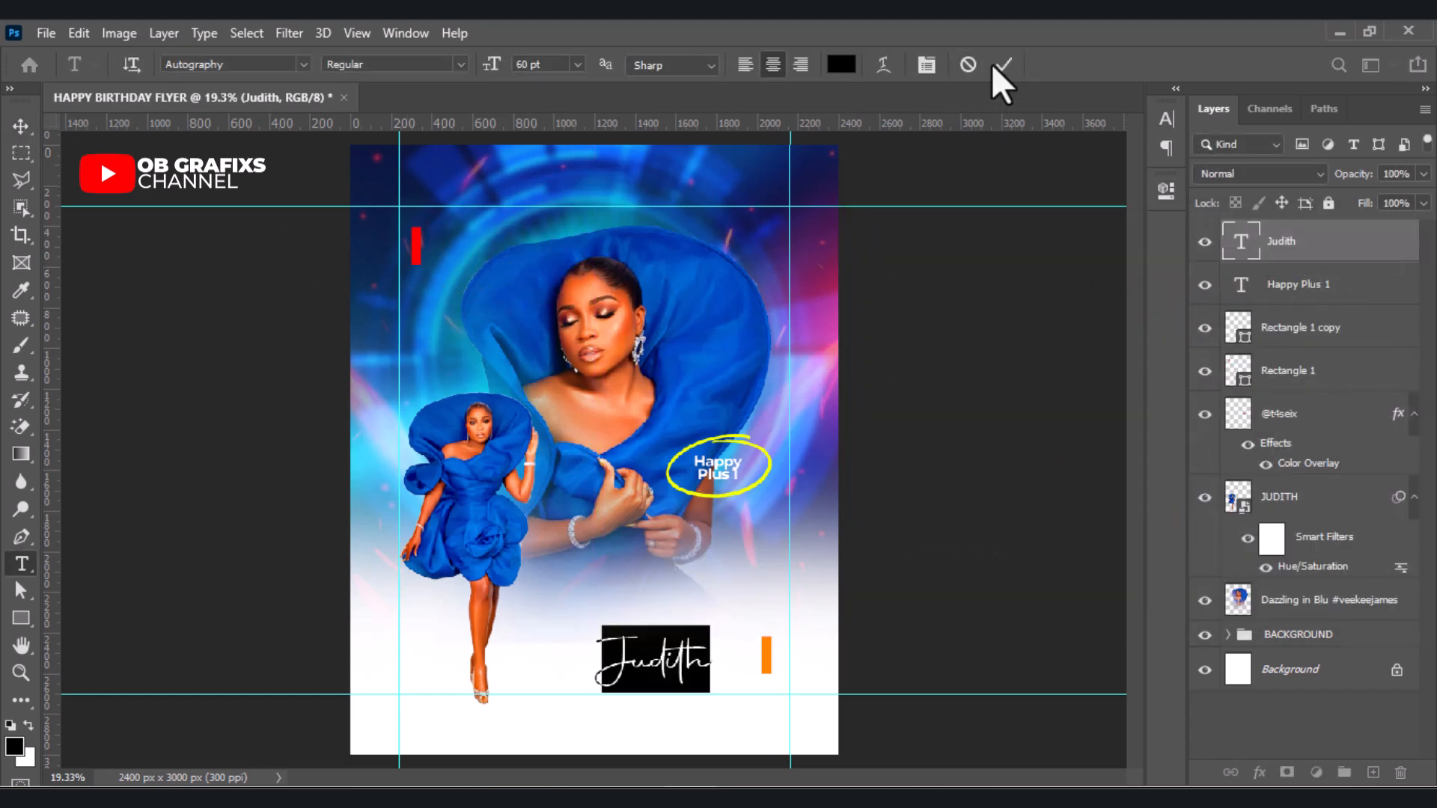
{"action": "left_click", "coordinate": [1003, 65]}
- Enlarge the black name text and position it between the small photo's legs and the orange bar
{"action": "key", "text": "v"}
{"action": "left_click_drag", "start_coordinate": [596, 630], "coordinate": [530, 585]}
{"action": "left_click_drag", "start_coordinate": [642, 646], "coordinate": [655, 635]}
{"action": "double_click", "coordinate": [989, 271]}
{"action": "left_click", "coordinate": [947, 577]}
- Draw a red rectangle about 245 x 107 px above the name's second letter and shift it slightly down
{"action": "scroll", "coordinate": [660, 645], "scroll_direction": "up", "scroll_amount": 6}
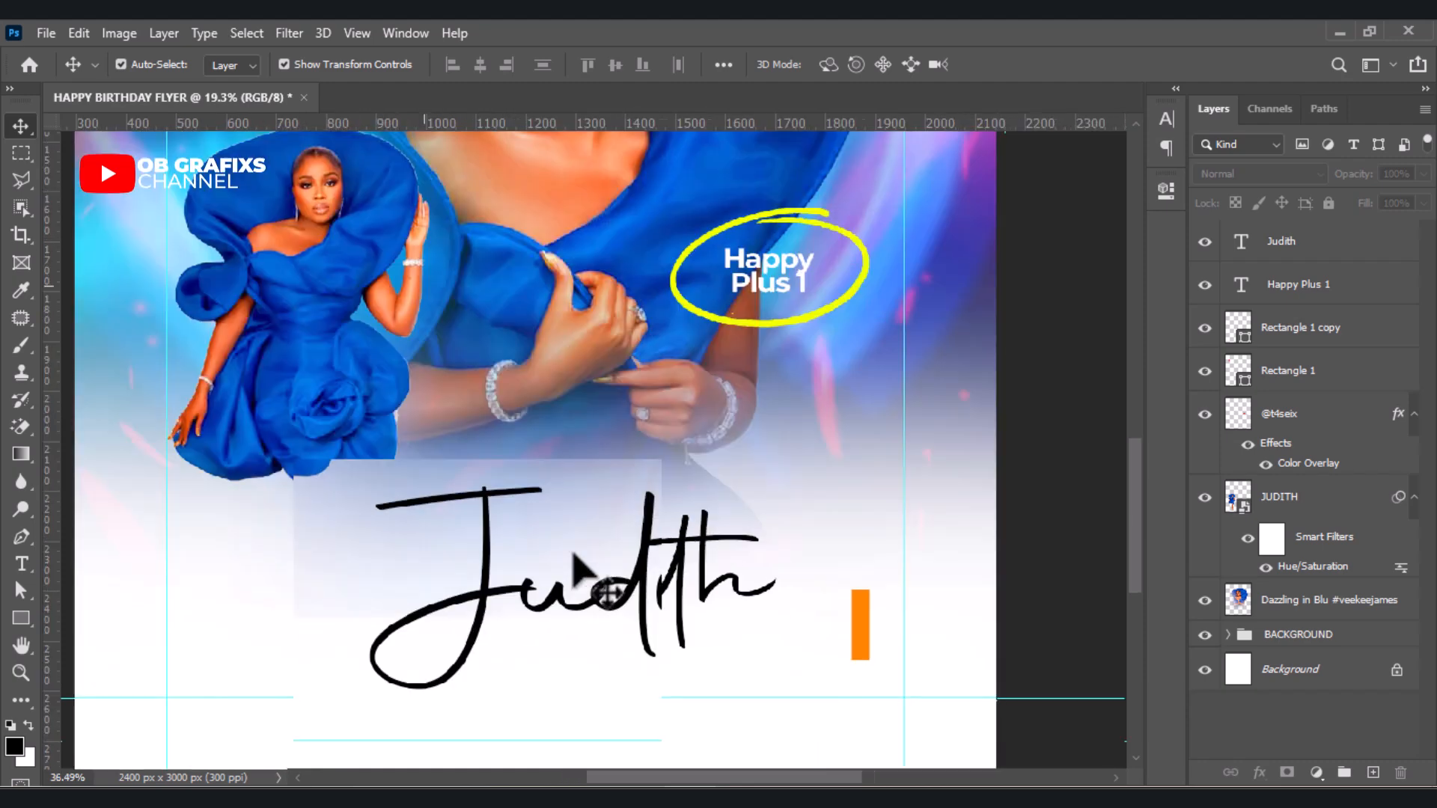
{"action": "scroll", "coordinate": [606, 629], "scroll_direction": "up", "scroll_amount": 2}
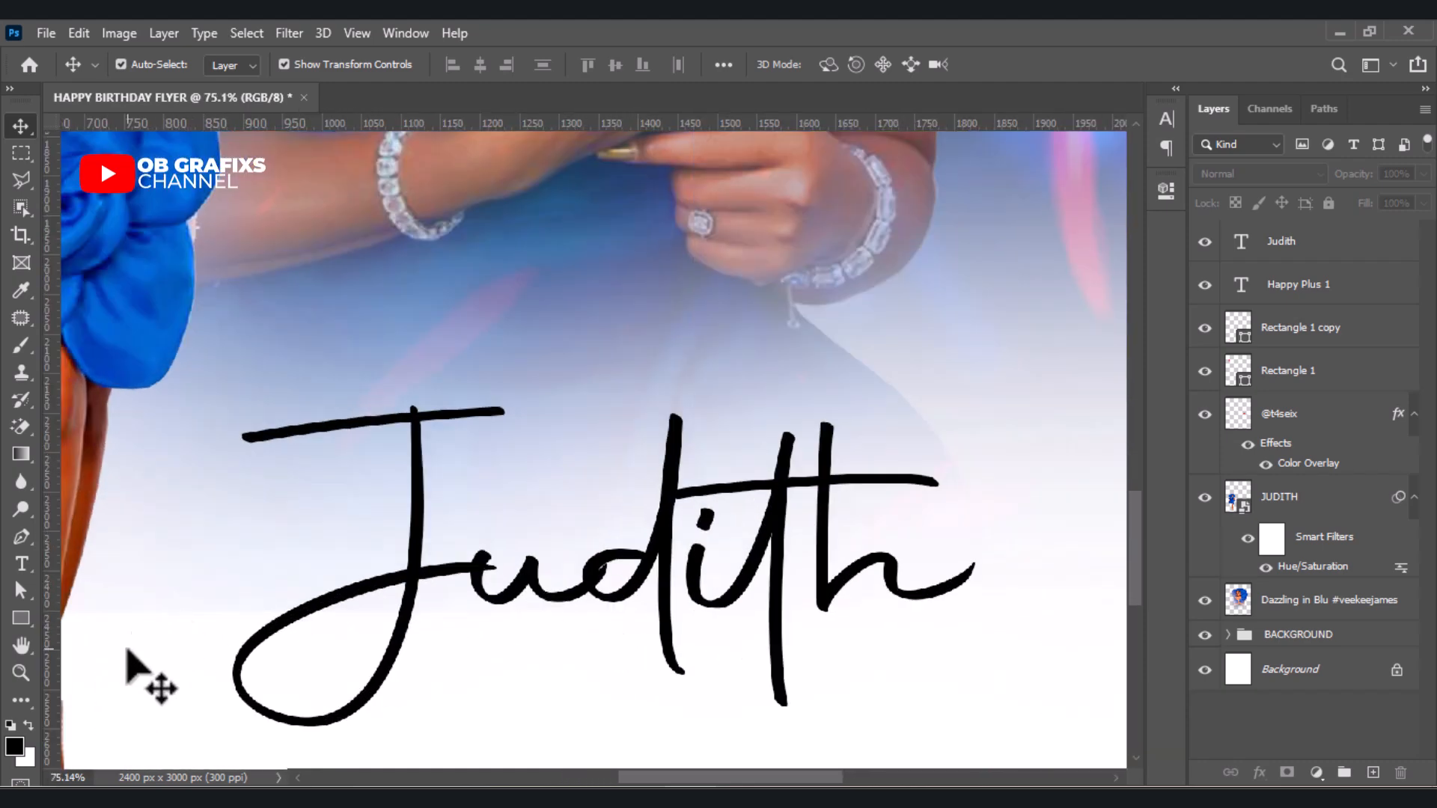
{"action": "left_click", "coordinate": [20, 618]}
{"action": "left_click_drag", "start_coordinate": [453, 433], "coordinate": [648, 518]}
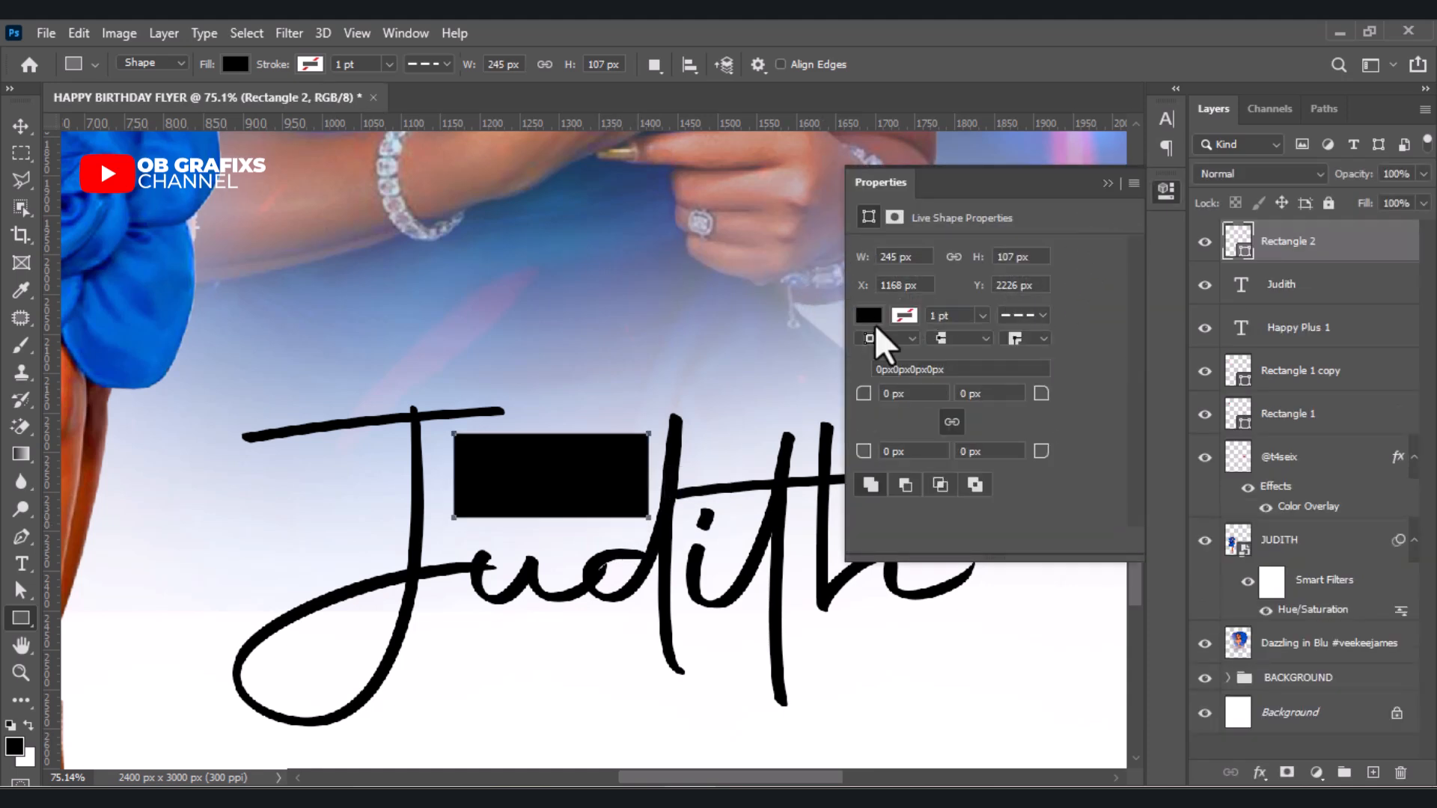
{"action": "left_click", "coordinate": [868, 315]}
{"action": "left_click", "coordinate": [910, 426]}
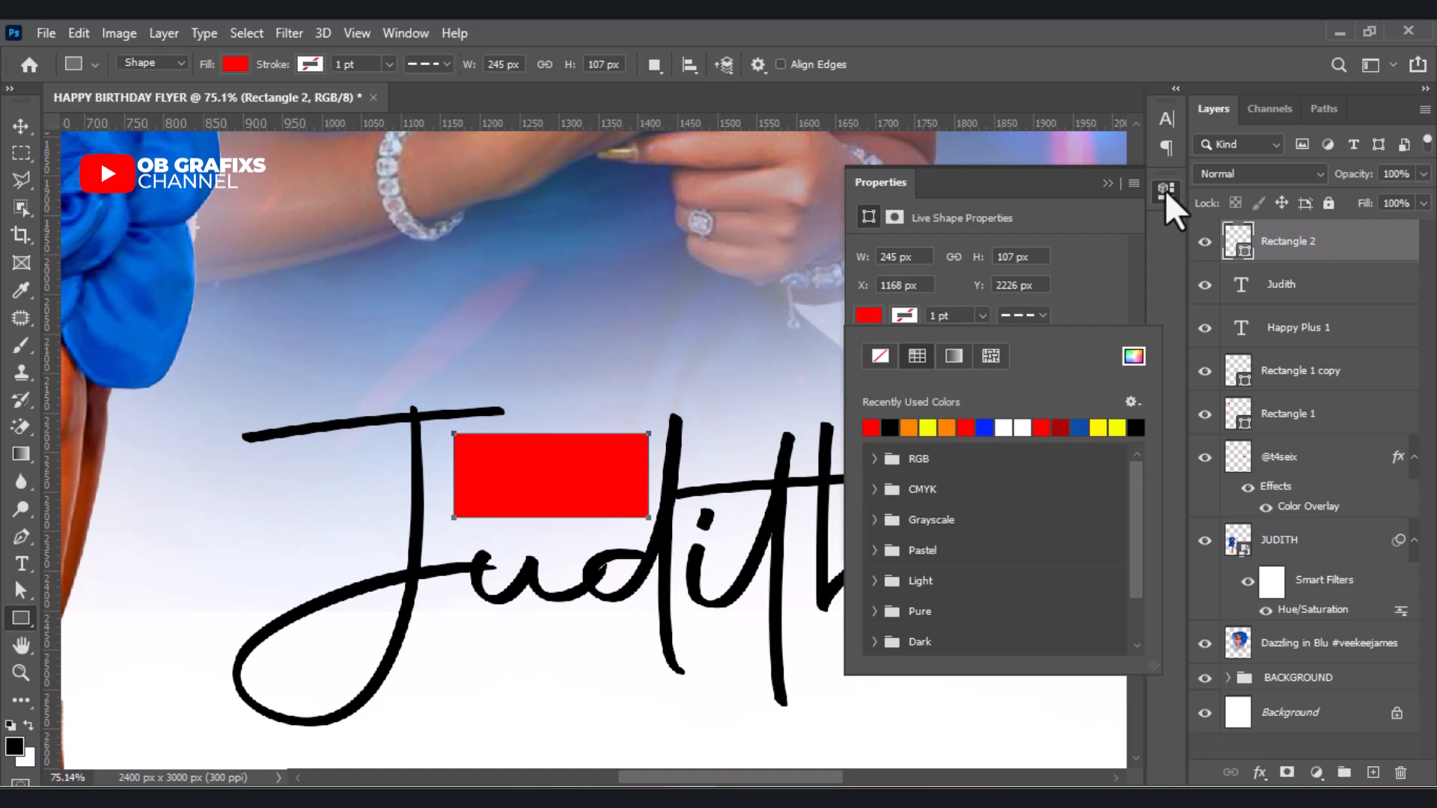
{"action": "left_click", "coordinate": [1168, 193]}
{"action": "left_click", "coordinate": [21, 125]}
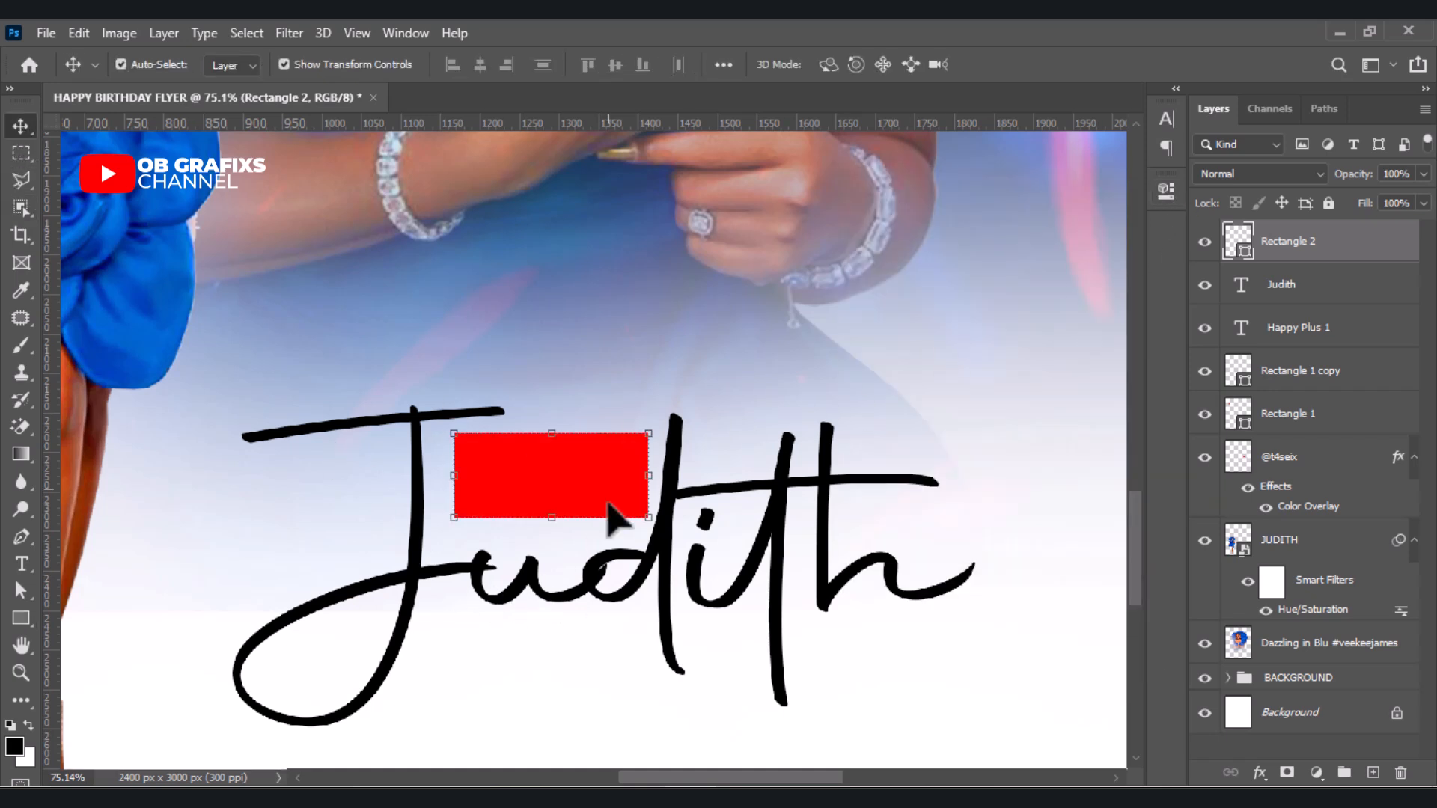
{"action": "left_click_drag", "start_coordinate": [600, 468], "coordinate": [600, 485]}
{"action": "scroll", "coordinate": [600, 485], "scroll_direction": "down", "scroll_amount": 3}
{"action": "scroll", "coordinate": [598, 485], "scroll_direction": "down", "scroll_amount": 8}
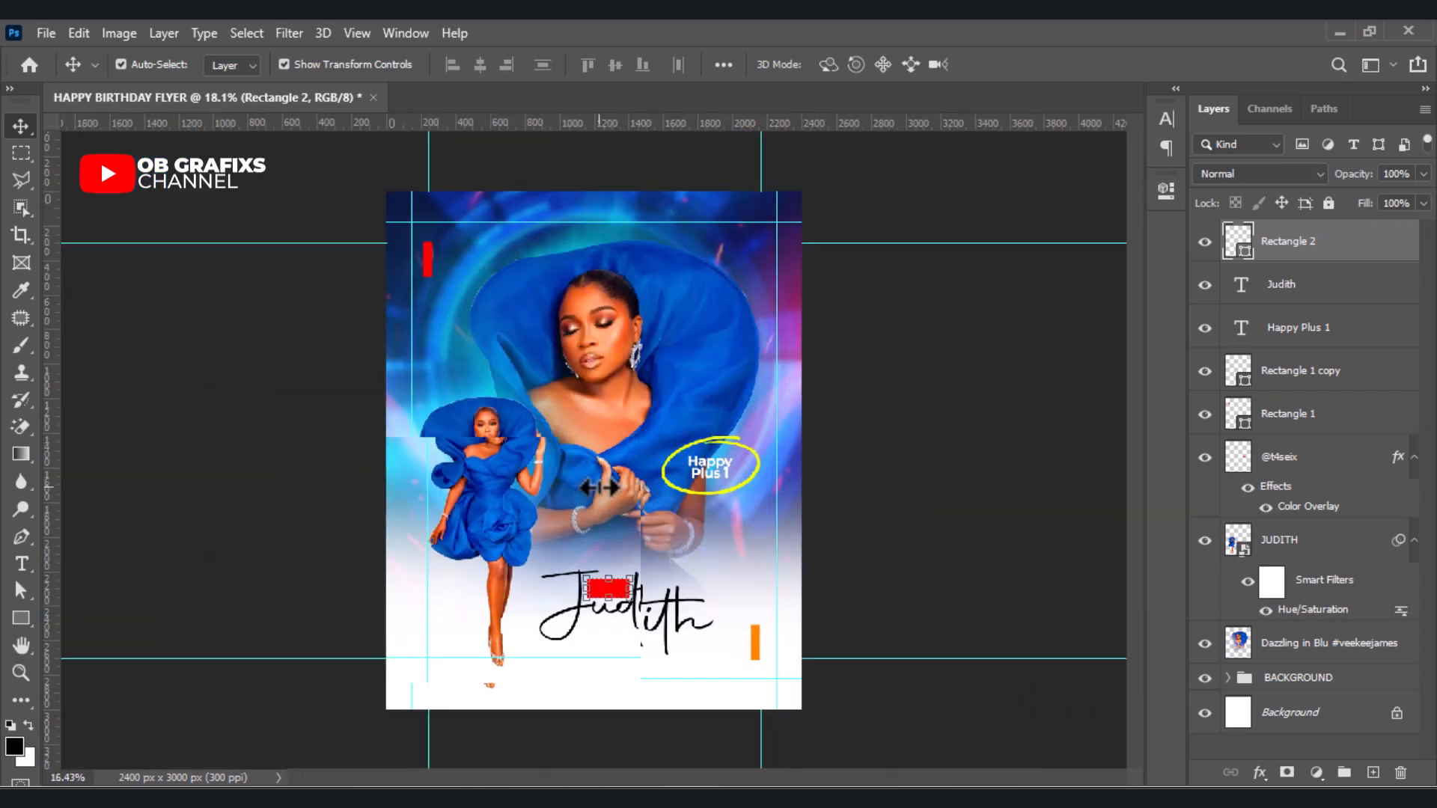
{"action": "left_click", "coordinate": [939, 465]}
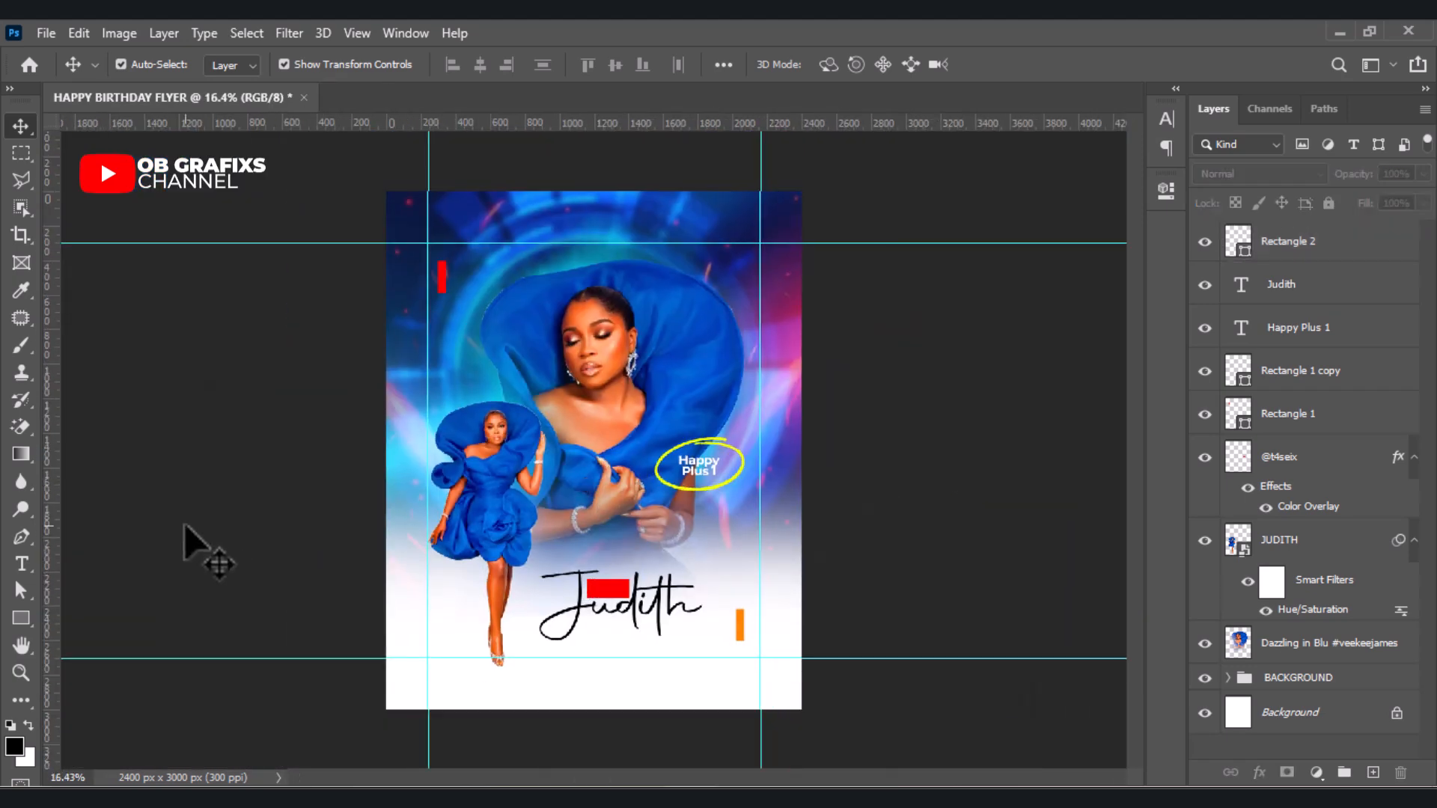
- Add a three-line text reading "HAPPY GLORIOUS BIRTHDAY" in Montserrat Regular at 12 pt
{"action": "left_click", "coordinate": [20, 565]}
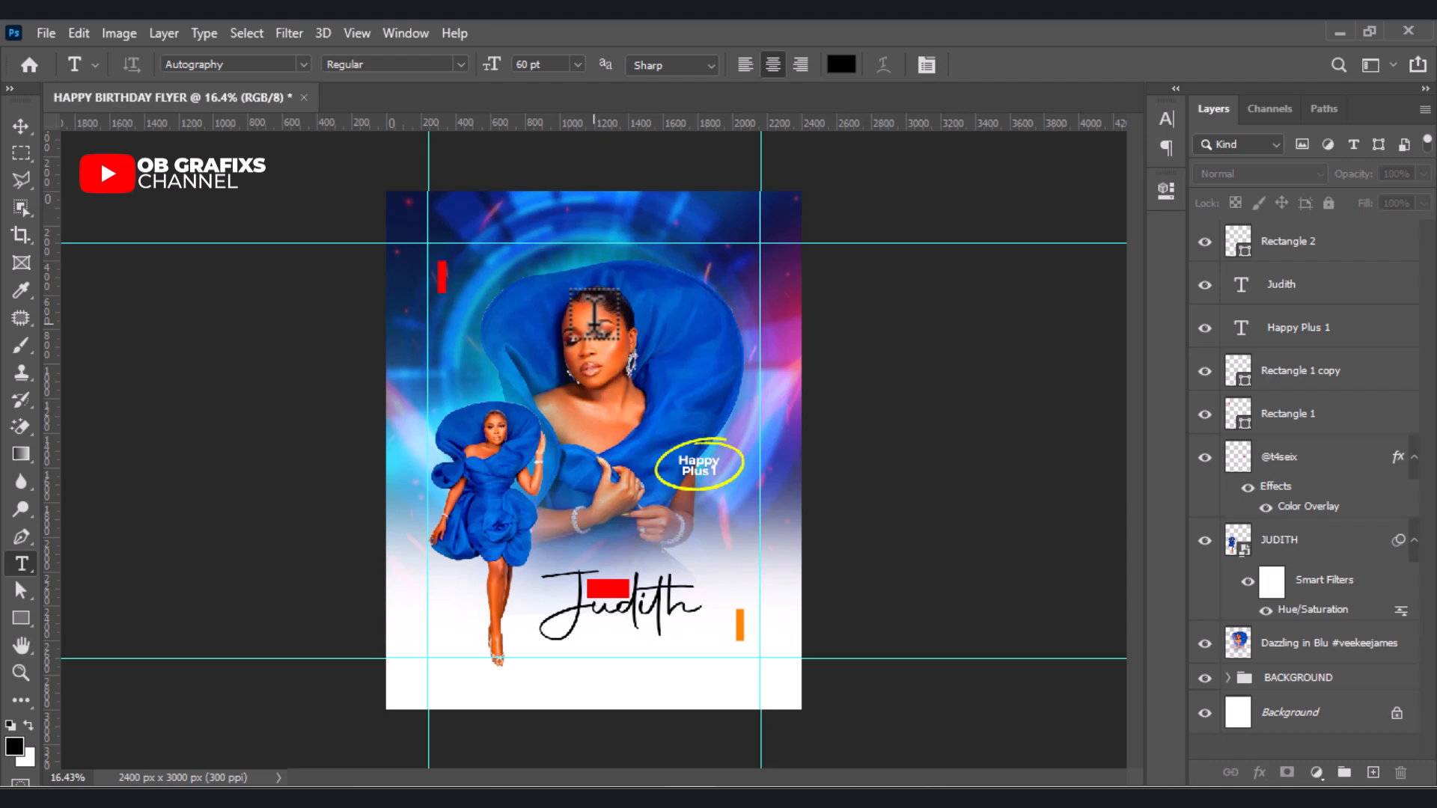
{"action": "left_click", "coordinate": [595, 315]}
{"action": "scroll", "coordinate": [595, 314], "scroll_direction": "up", "scroll_amount": 2}
{"action": "left_click", "coordinate": [303, 65]}
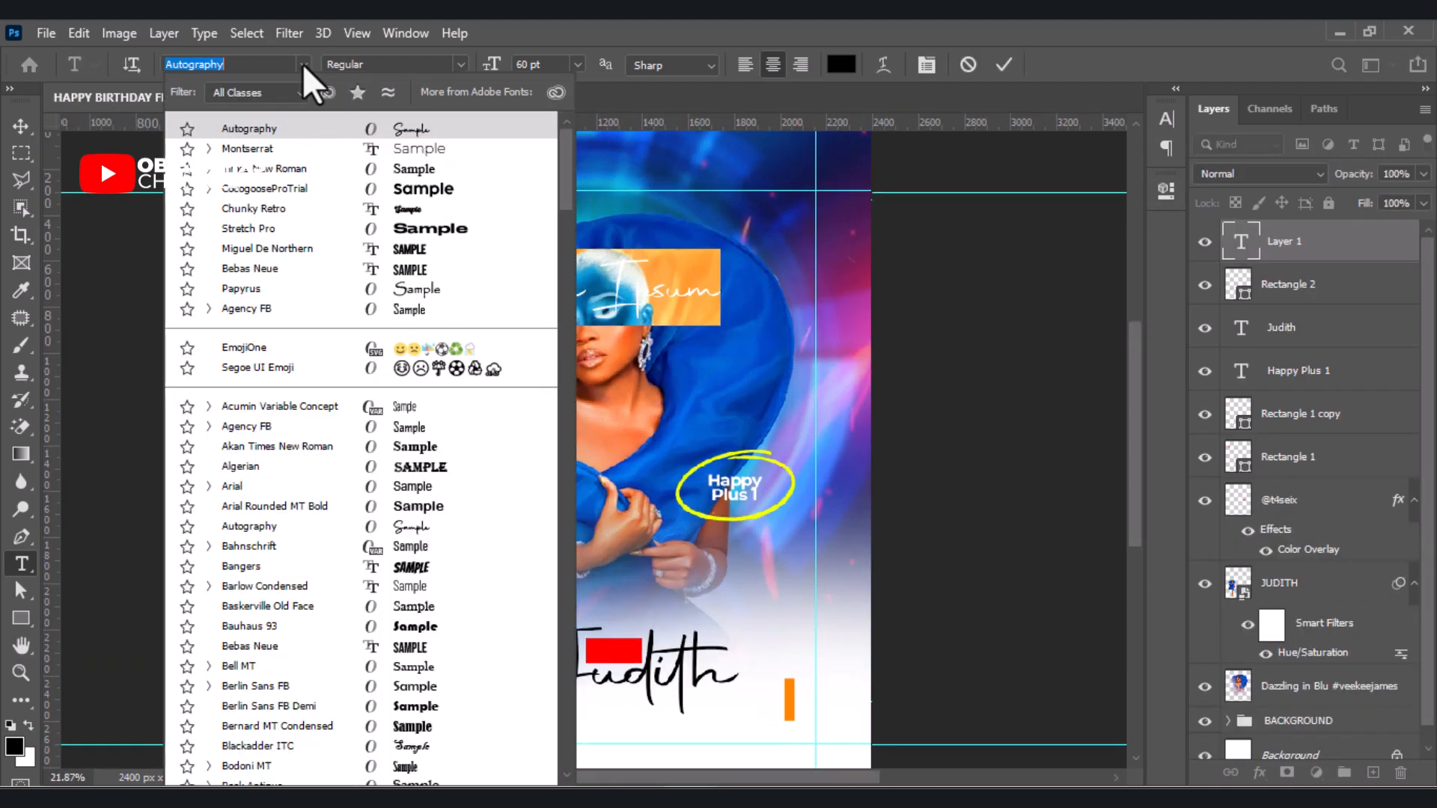
{"action": "left_click", "coordinate": [250, 149]}
{"action": "left_click", "coordinate": [577, 65]}
{"action": "left_click", "coordinate": [540, 189]}
{"action": "scroll", "coordinate": [587, 312], "scroll_direction": "up", "scroll_amount": 2}
{"action": "scroll", "coordinate": [590, 315], "scroll_direction": "up", "scroll_amount": 2}
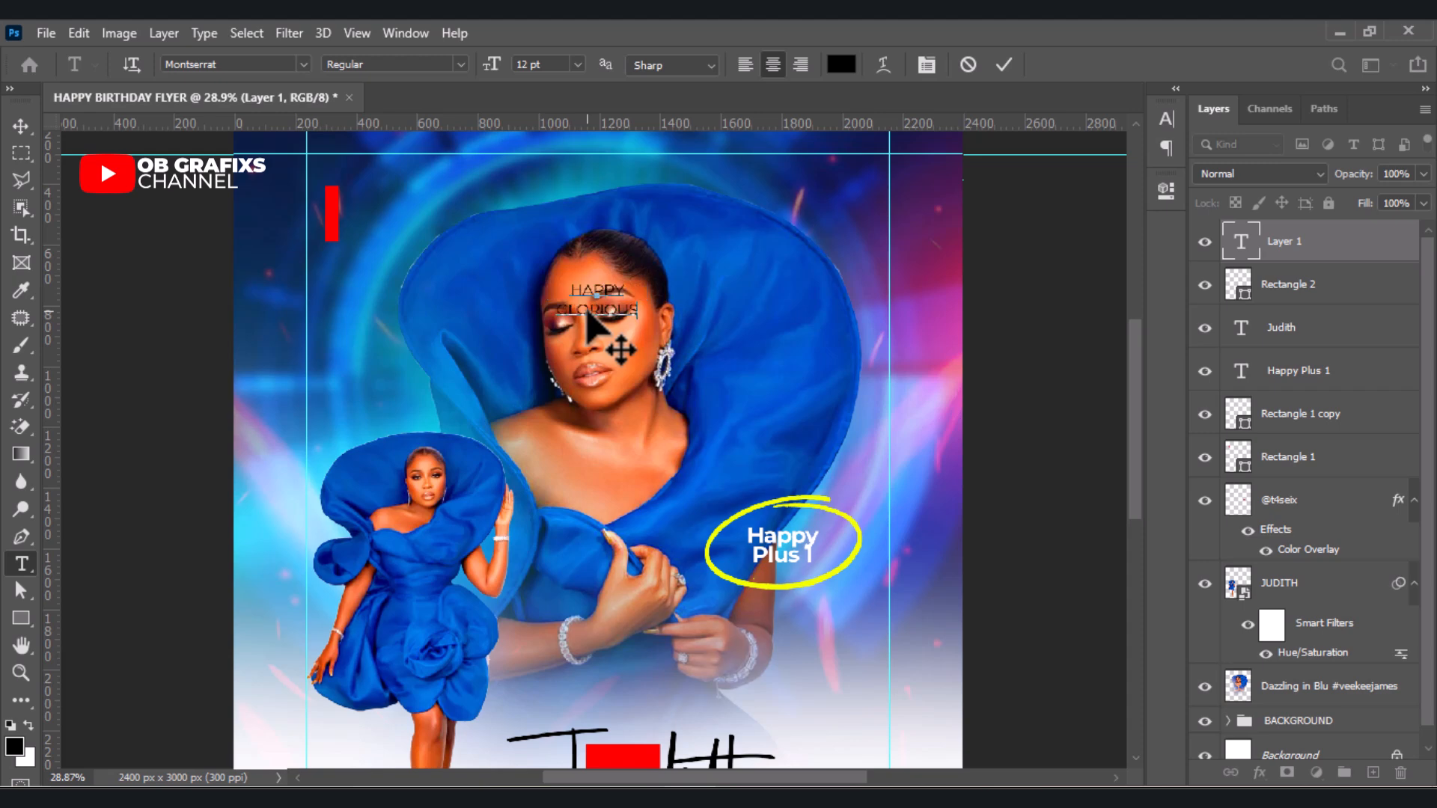
- Format the three-line birthday text as white, left-aligned Montserrat Bold at 13 pt with 11 pt leading
{"action": "double_click", "coordinate": [1242, 249]}
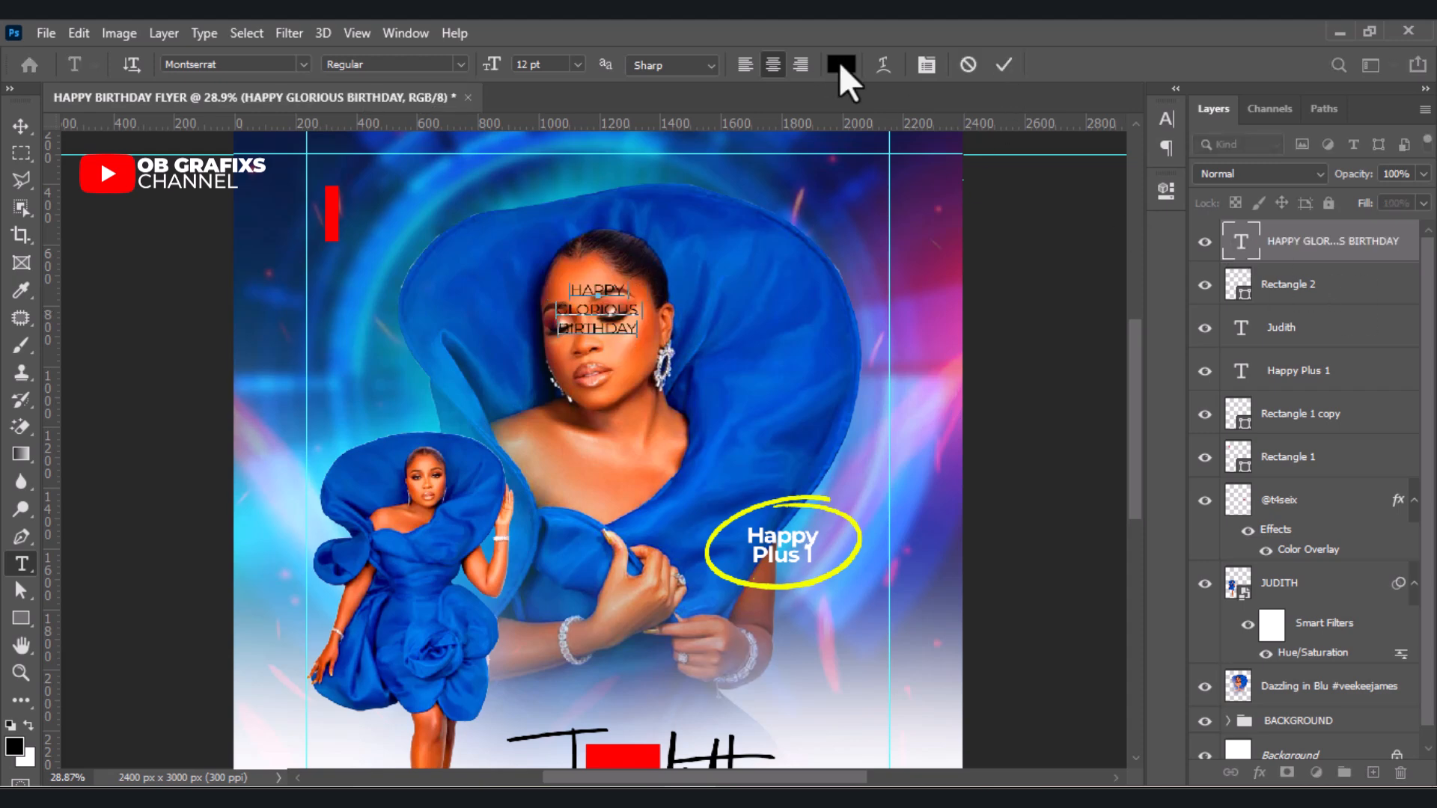
{"action": "left_click", "coordinate": [841, 66]}
{"action": "left_click", "coordinate": [883, 274]}
{"action": "left_click", "coordinate": [1314, 268]}
{"action": "left_click", "coordinate": [1166, 191]}
{"action": "scroll", "coordinate": [1008, 449], "scroll_direction": "down", "scroll_amount": 4}
{"action": "left_click_drag", "start_coordinate": [1024, 455], "coordinate": [886, 440]}
{"action": "scroll", "coordinate": [973, 449], "scroll_direction": "down", "scroll_amount": 1}
{"action": "scroll", "coordinate": [891, 440], "scroll_direction": "up", "scroll_amount": 1}
{"action": "left_click", "coordinate": [1050, 407]}
{"action": "left_click", "coordinate": [973, 629]}
{"action": "left_click", "coordinate": [745, 64]}
{"action": "left_click", "coordinate": [1004, 65]}
{"action": "left_click", "coordinate": [21, 126]}
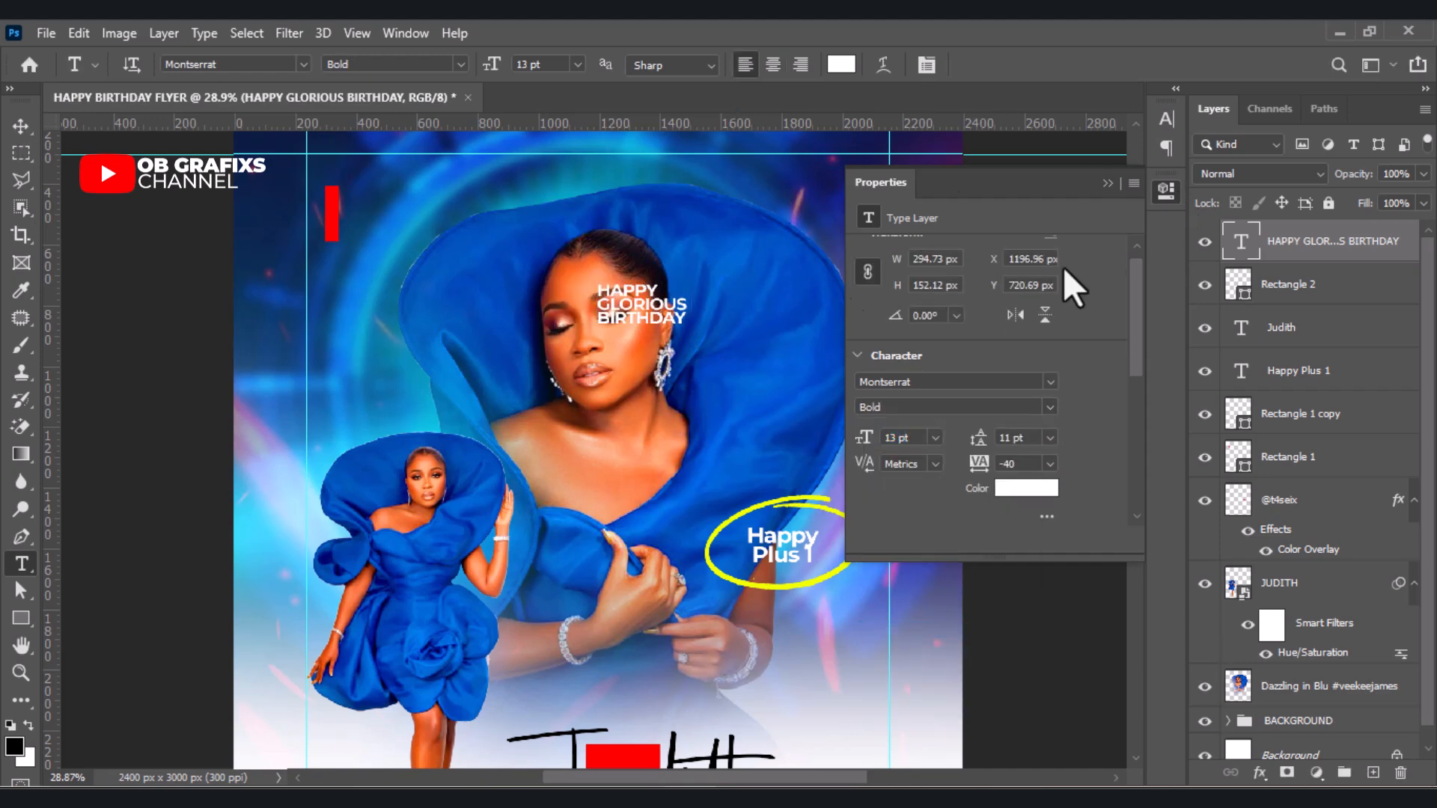
{"action": "left_click", "coordinate": [1169, 193]}
- Move the three-line birthday text onto the red rectangle and scale it down to fit inside
{"action": "left_click_drag", "start_coordinate": [1427, 278], "coordinate": [1434, 316]}
{"action": "left_click", "coordinate": [1027, 364]}
{"action": "scroll", "coordinate": [816, 374], "scroll_direction": "down", "scroll_amount": 2}
{"action": "scroll", "coordinate": [668, 638], "scroll_direction": "up", "scroll_amount": 2}
{"action": "left_click_drag", "start_coordinate": [1133, 394], "coordinate": [1133, 407]}
{"action": "left_click_drag", "start_coordinate": [673, 223], "coordinate": [674, 650]}
{"action": "scroll", "coordinate": [671, 711], "scroll_direction": "up", "scroll_amount": 3}
{"action": "scroll", "coordinate": [671, 722], "scroll_direction": "up", "scroll_amount": 4}
{"action": "key", "text": "Return"}
{"action": "left_click_drag", "start_coordinate": [713, 600], "coordinate": [642, 565]}
{"action": "scroll", "coordinate": [990, 419], "scroll_direction": "down", "scroll_amount": 5}
{"action": "left_click", "coordinate": [878, 551]}
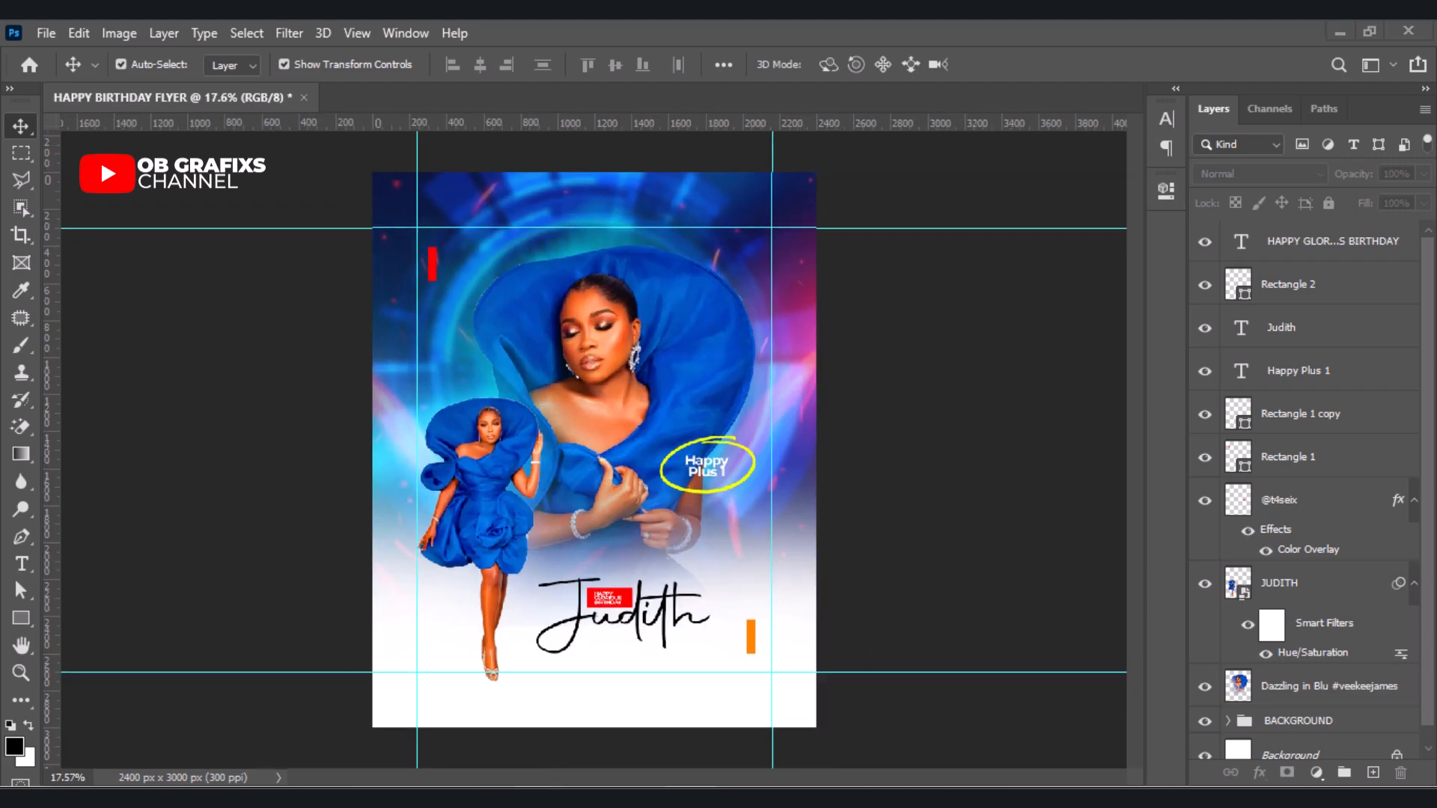
- Place the orange glow image from the file folder into the flyer and position it over the large portrait
{"action": "left_click", "coordinate": [524, 801]}
{"action": "left_click_drag", "start_coordinate": [946, 214], "coordinate": [568, 490]}
{"action": "left_click_drag", "start_coordinate": [599, 441], "coordinate": [576, 378]}
{"action": "left_click", "coordinate": [1007, 65]}
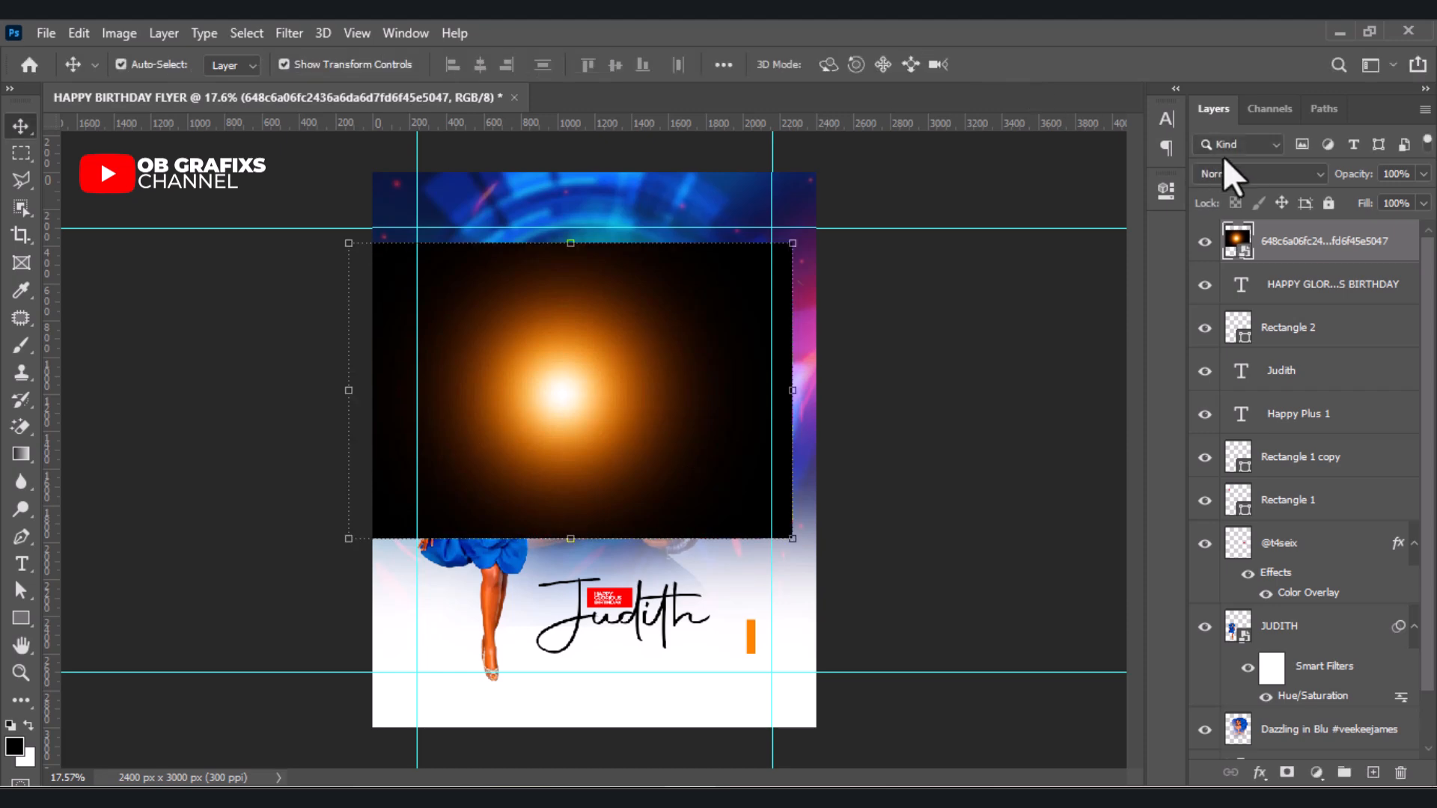
- Rasterize the orange glow layer and set its blend mode to Screen
{"action": "right_click", "coordinate": [1285, 248]}
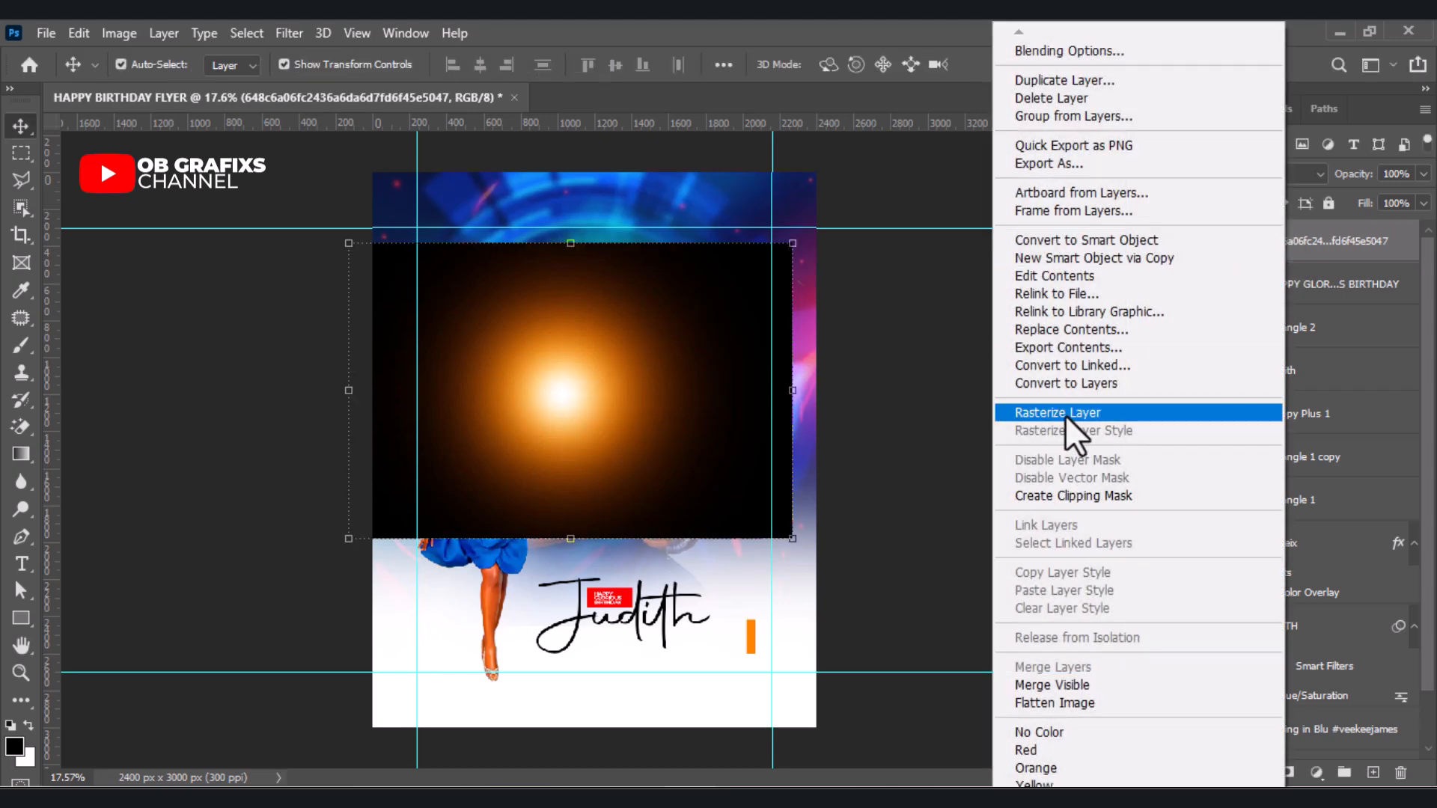
{"action": "left_click", "coordinate": [1197, 412]}
{"action": "left_click", "coordinate": [1250, 173]}
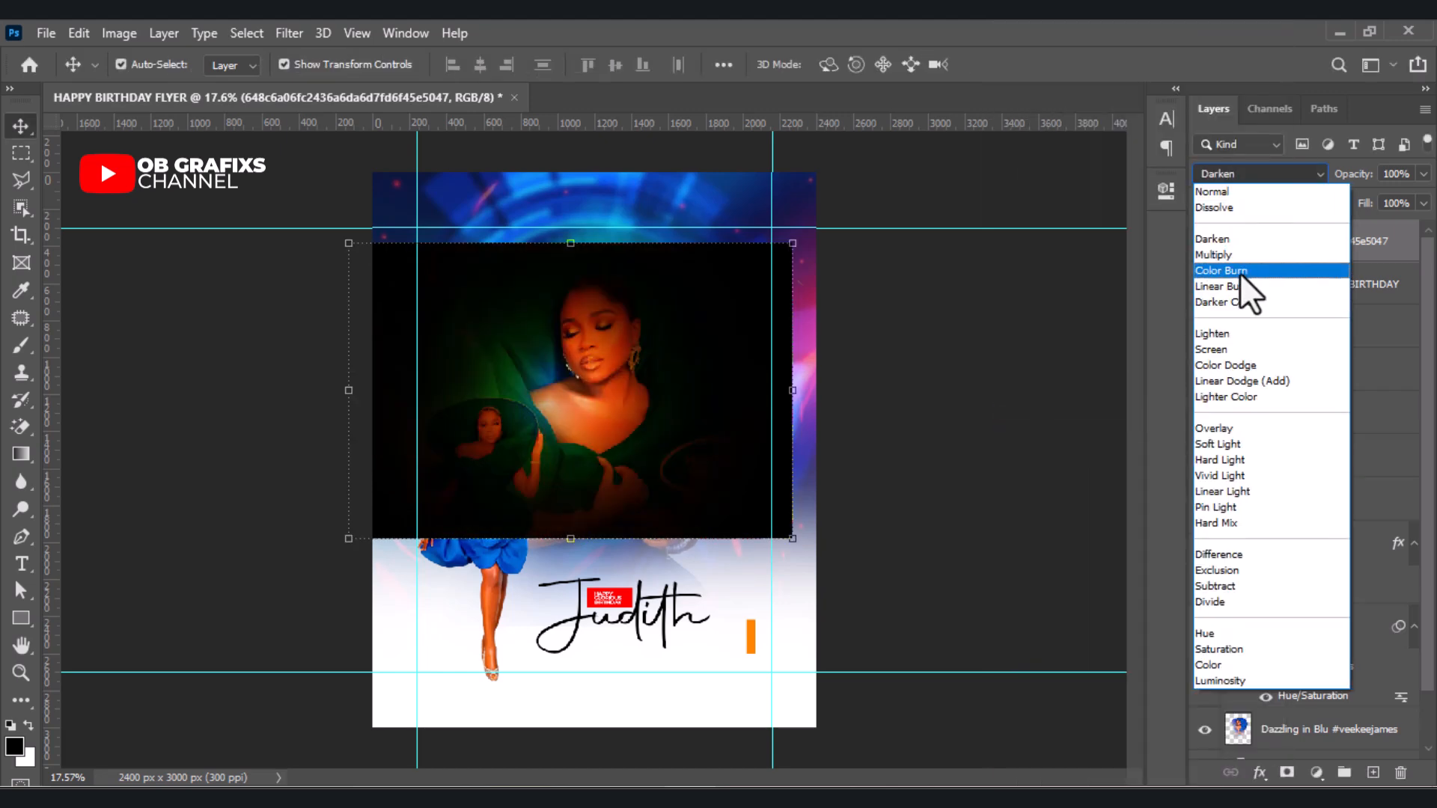
{"action": "left_click", "coordinate": [1229, 347]}
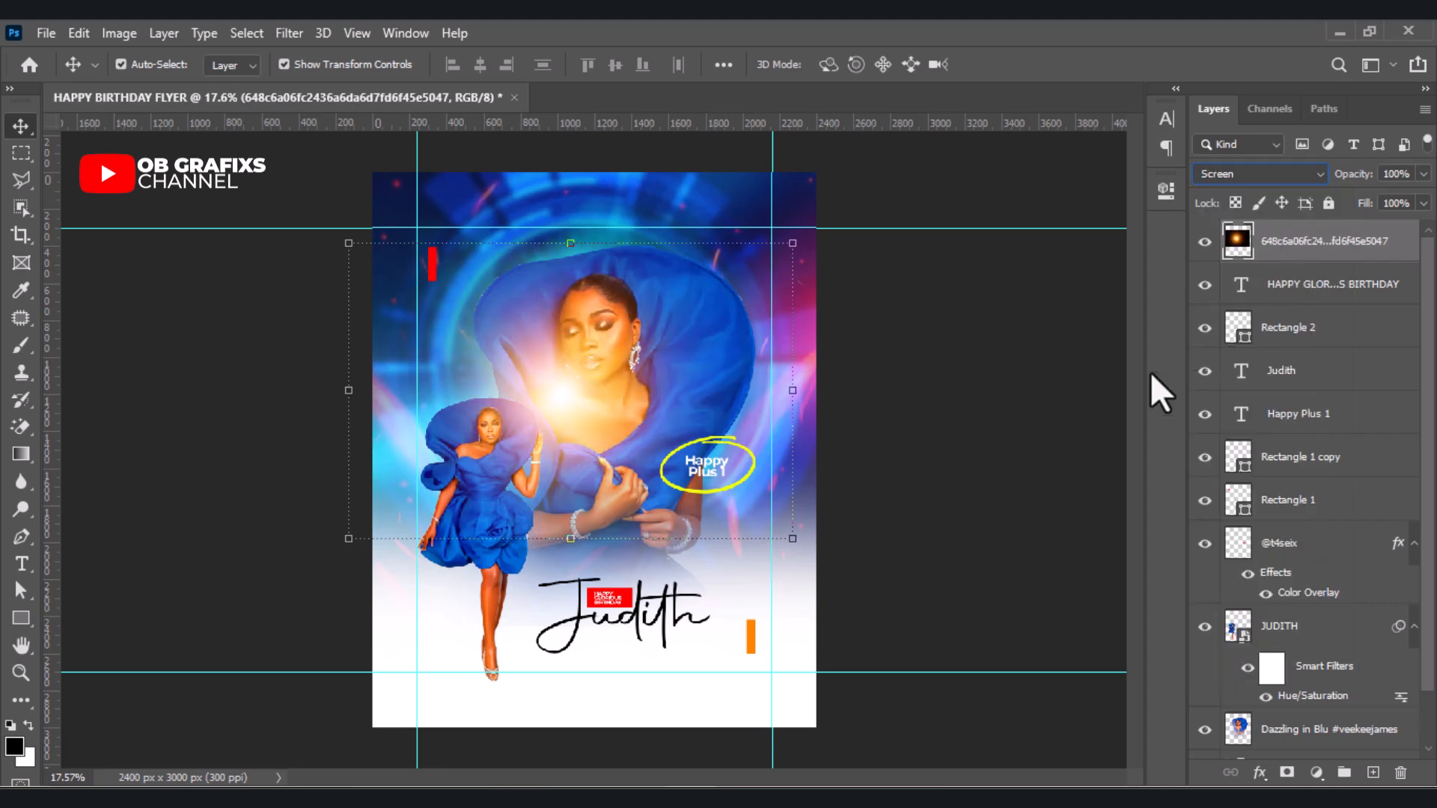
- Scale the glow down to about 65% and position it between the two cut-outs, above the small figure's head
{"action": "left_click_drag", "start_coordinate": [790, 537], "coordinate": [637, 435]}
{"action": "left_click_drag", "start_coordinate": [529, 350], "coordinate": [538, 384]}
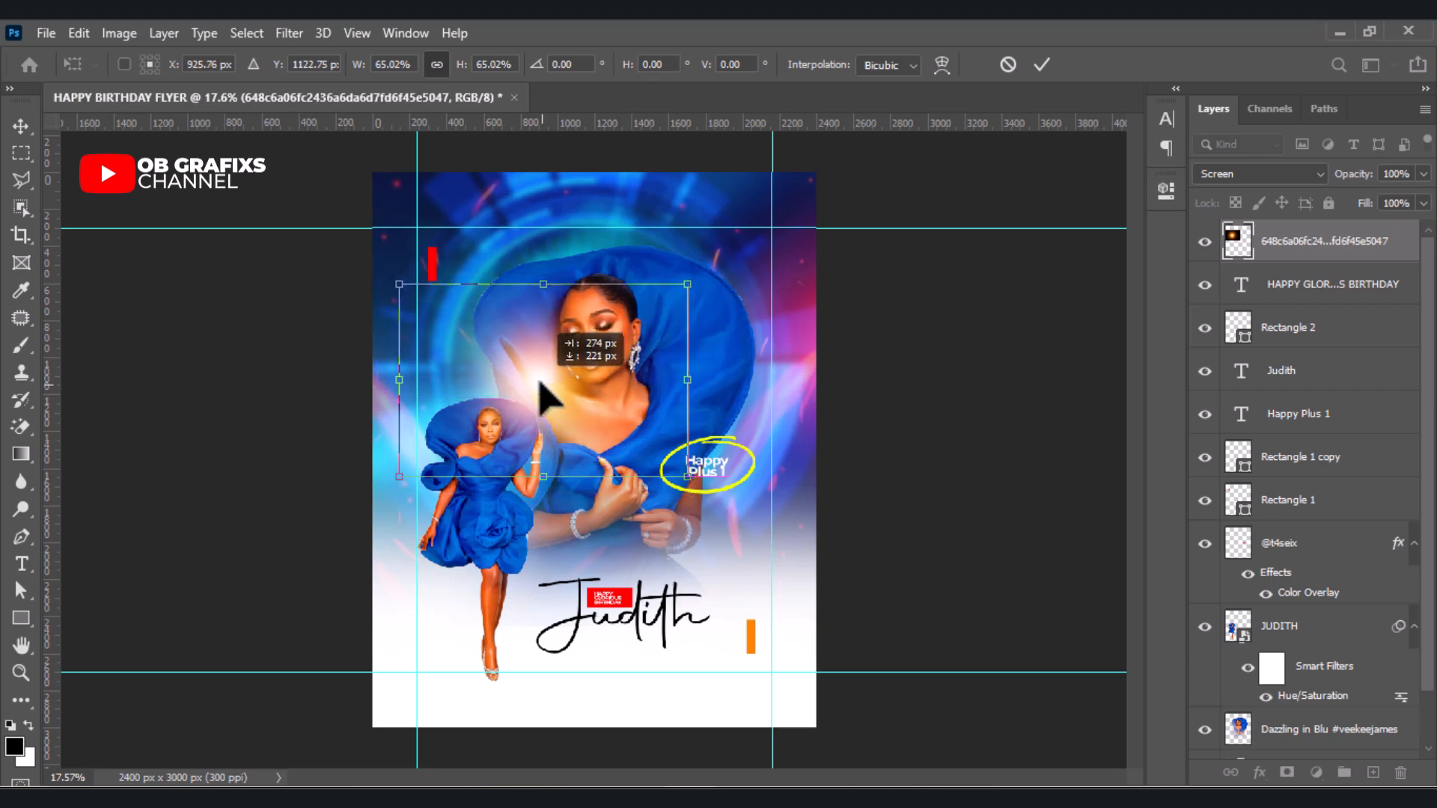
{"action": "left_click", "coordinate": [1047, 65]}
{"action": "left_click", "coordinate": [963, 448]}
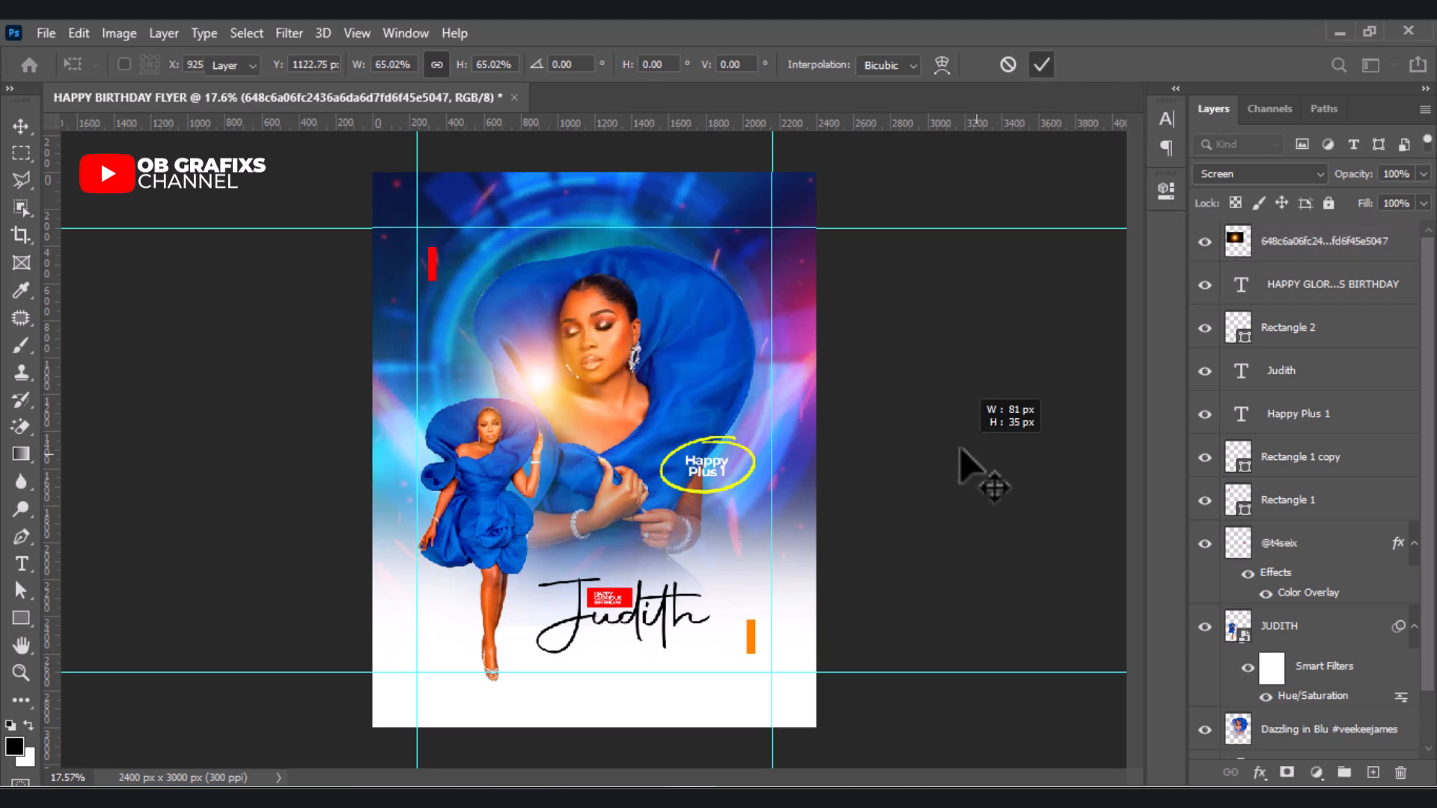
- Enlarge the glow proportionally to about 110%, extending it to the flyer's left edge
{"action": "scroll", "coordinate": [559, 501], "scroll_direction": "down", "scroll_amount": 2}
{"action": "scroll", "coordinate": [566, 517], "scroll_direction": "up", "scroll_amount": 1}
{"action": "left_click", "coordinate": [562, 397]}
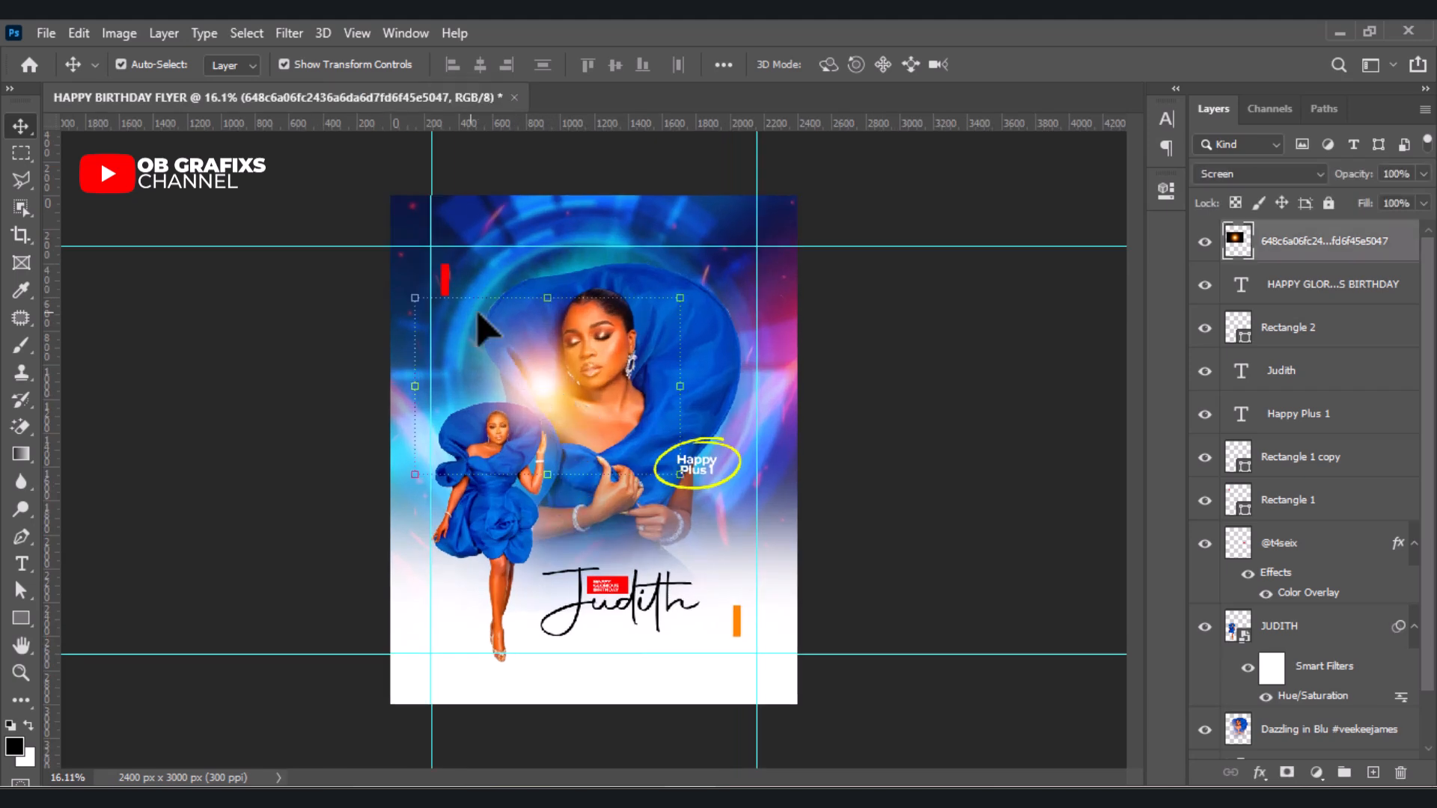
{"action": "mouse_move", "coordinate": [410, 294]}
{"action": "left_mouse_down"}
{"action": "mouse_move", "coordinate": [375, 276]}
{"action": "mouse_move", "coordinate": [383, 292]}
{"action": "left_mouse_up"}
{"action": "left_click_drag", "start_coordinate": [540, 404], "coordinate": [554, 408]}
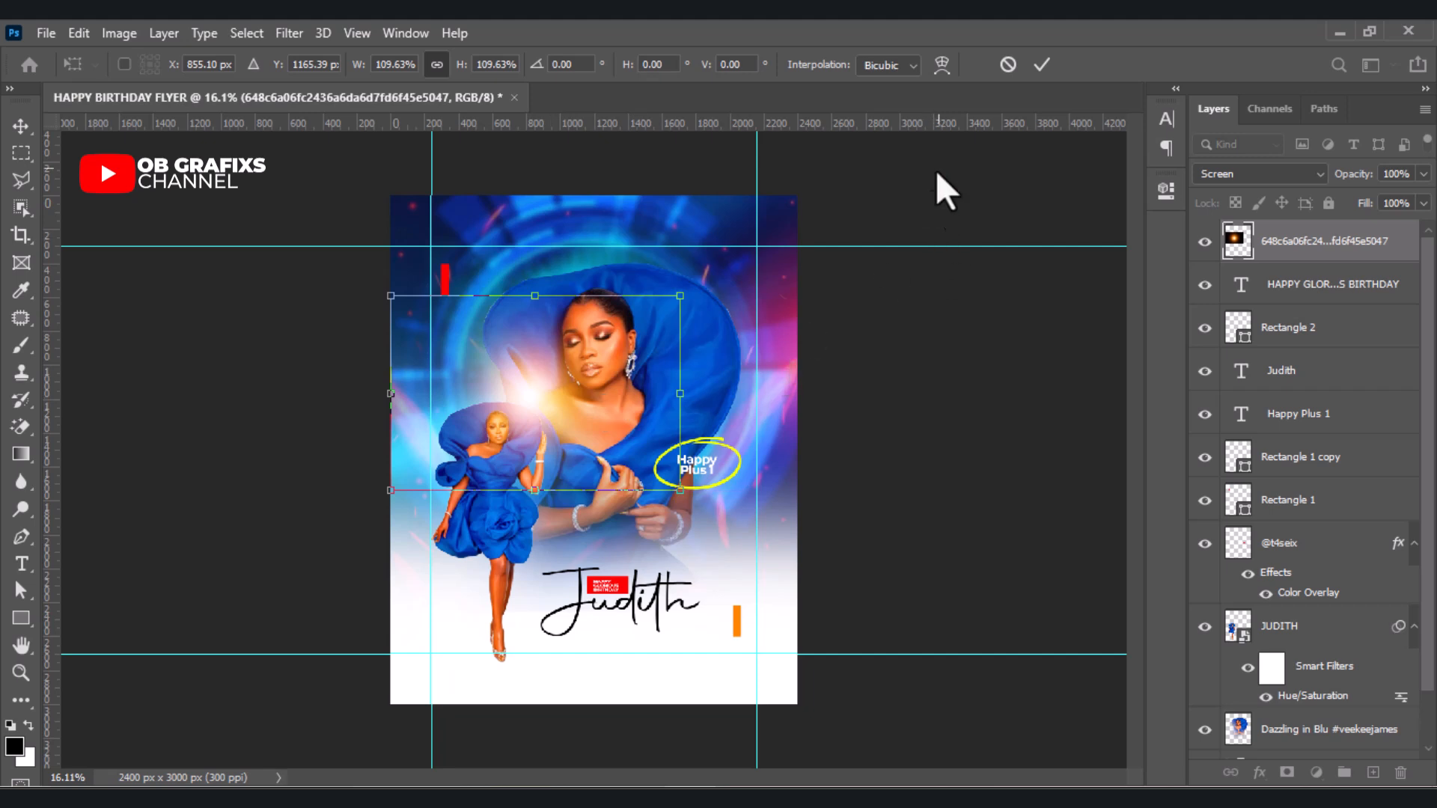
{"action": "left_click", "coordinate": [1042, 66]}
{"action": "left_click", "coordinate": [1001, 304]}
- On a new layer, paint a black shadow stroke about 180 px long beneath the small figure's foot with the flattened soft 48 px brush
{"action": "scroll", "coordinate": [545, 703], "scroll_direction": "up", "scroll_amount": 2}
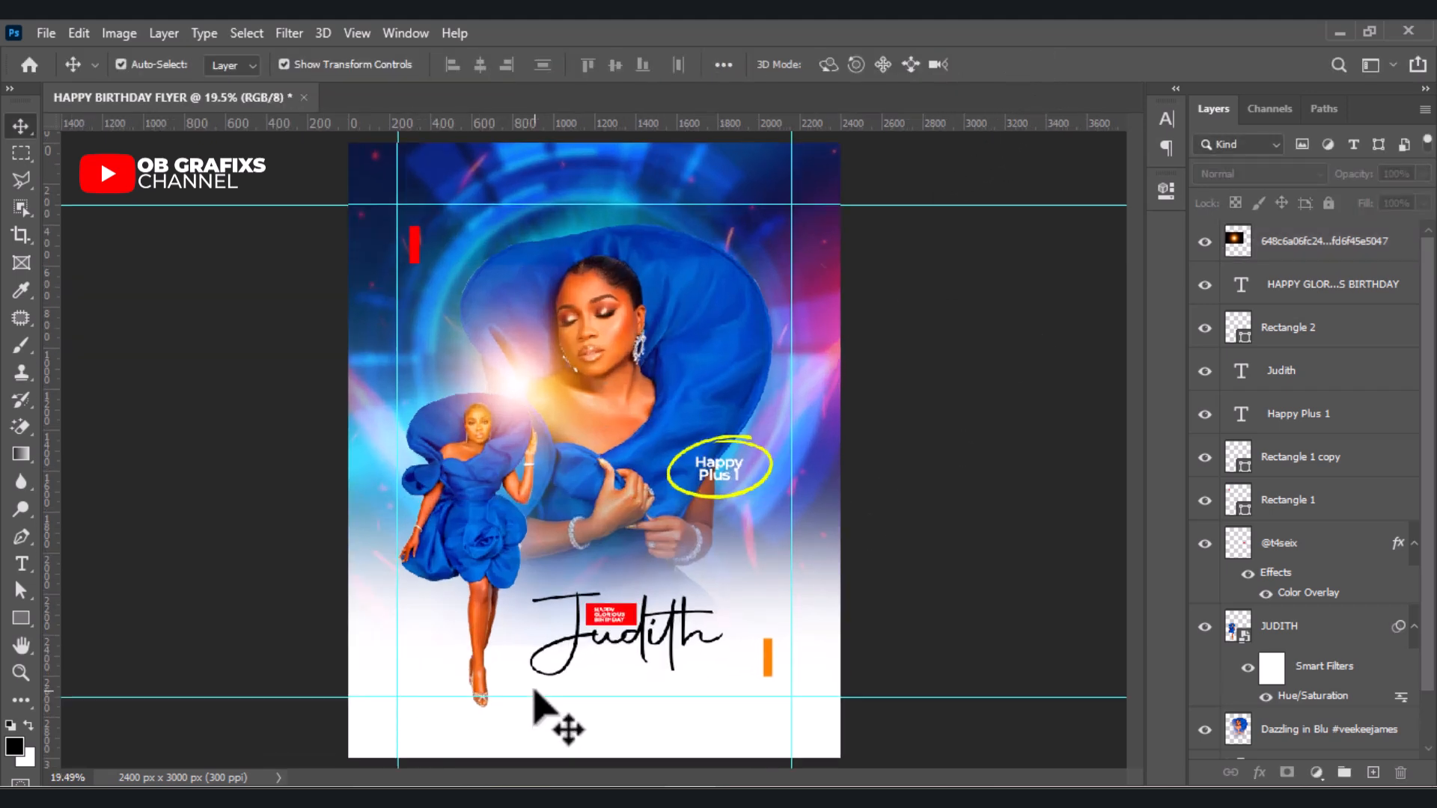
{"action": "scroll", "coordinate": [1124, 429], "scroll_direction": "up", "scroll_amount": 2}
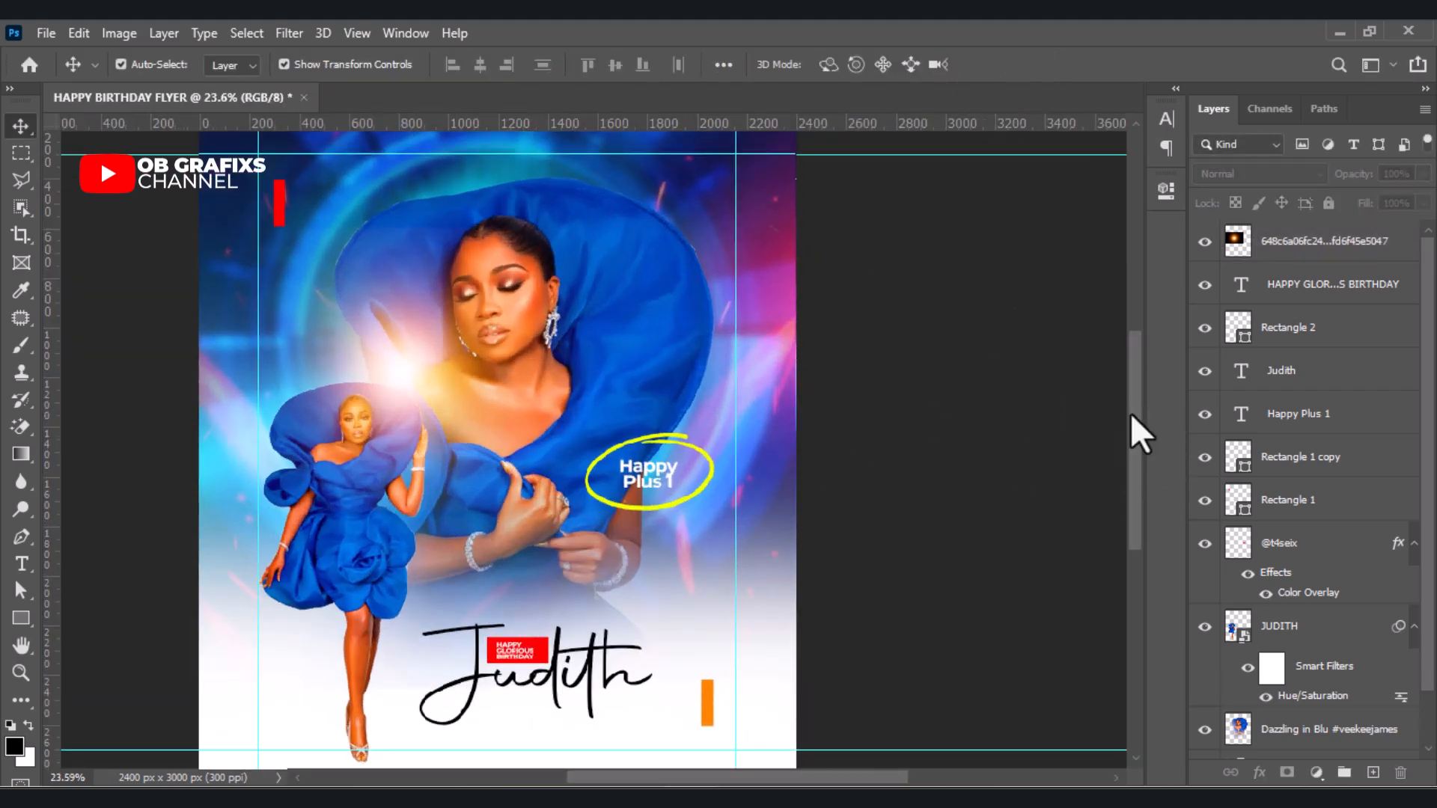
{"action": "scroll", "coordinate": [1130, 412], "scroll_direction": "down", "scroll_amount": 2}
{"action": "scroll", "coordinate": [247, 552], "scroll_direction": "up", "scroll_amount": 2}
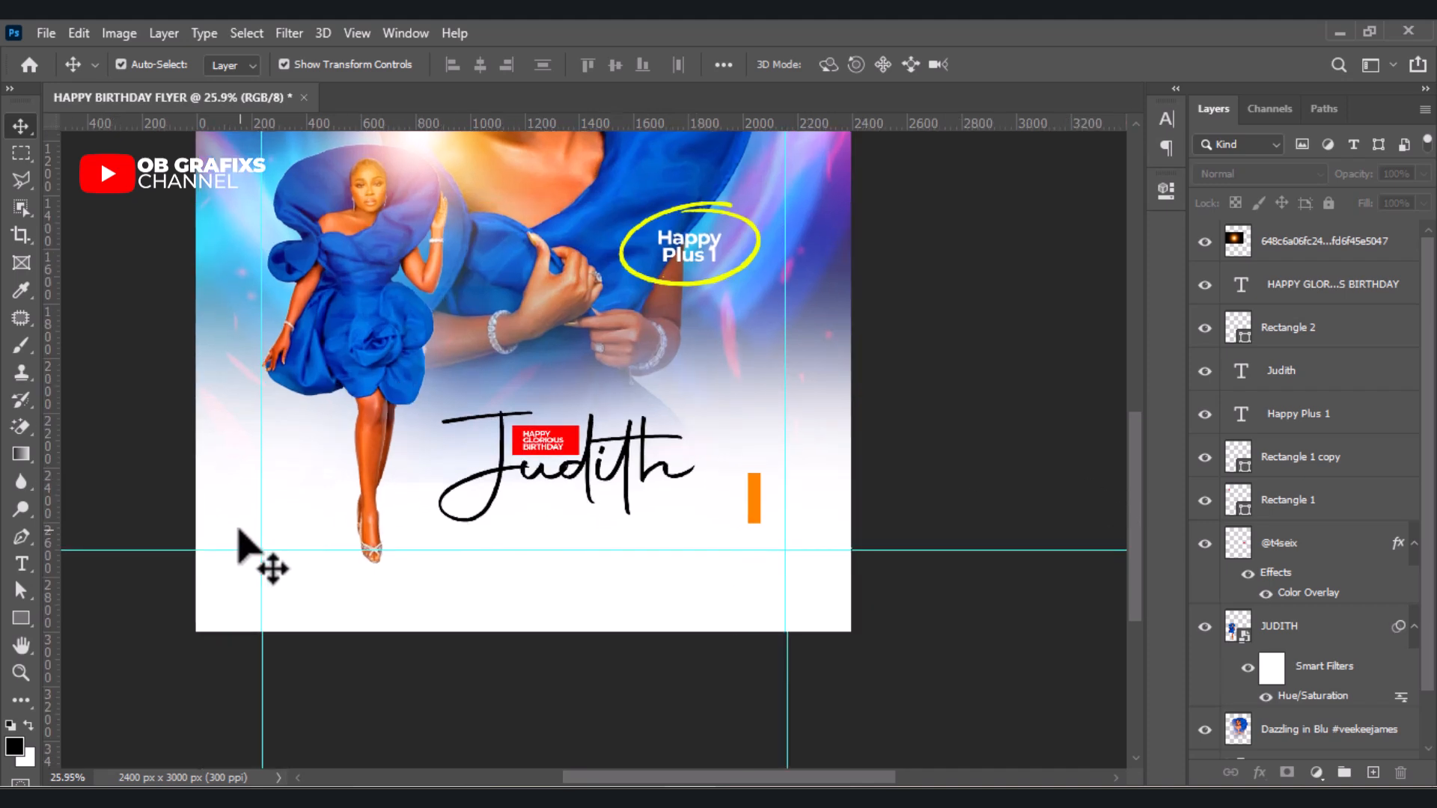
{"action": "scroll", "coordinate": [270, 610], "scroll_direction": "up", "scroll_amount": 3}
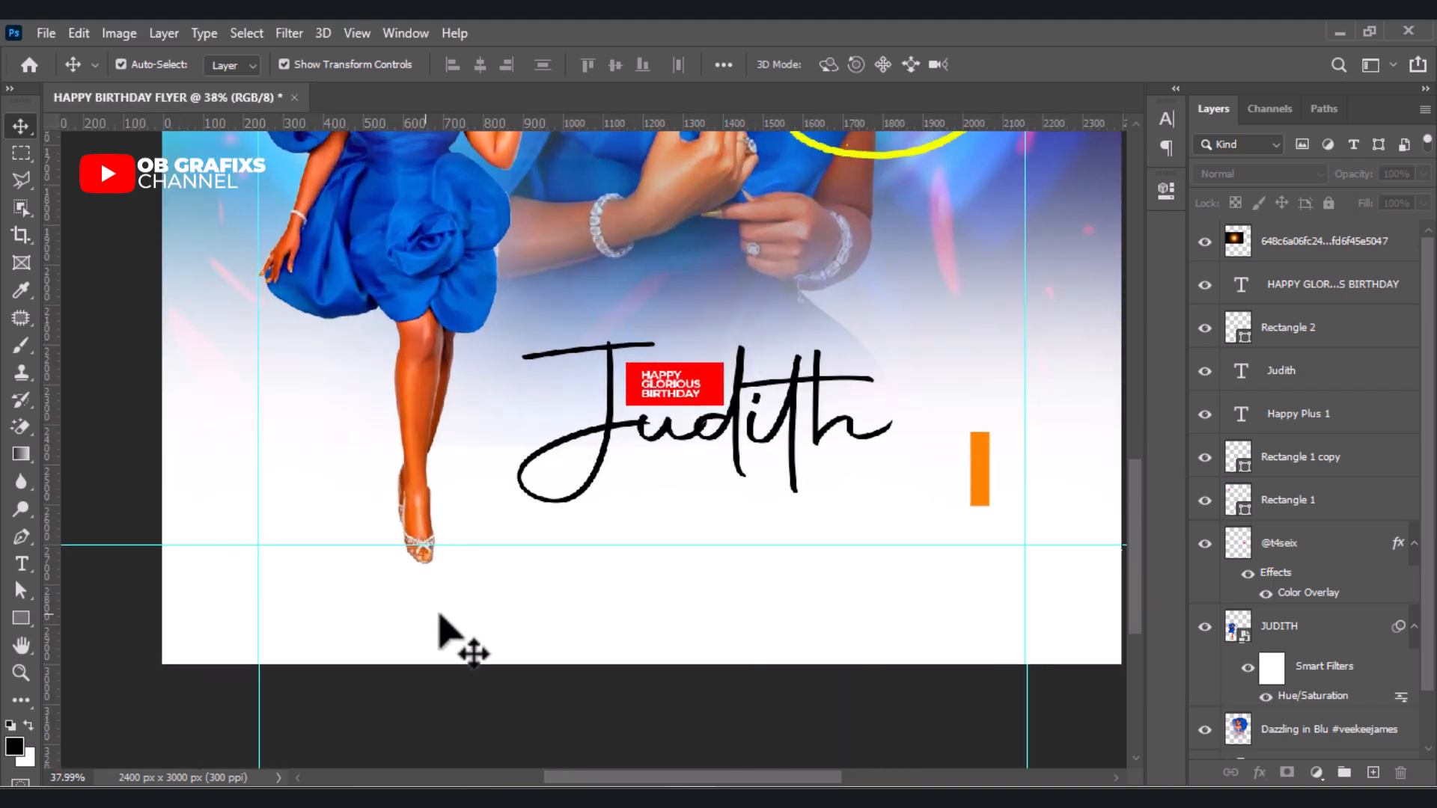
{"action": "left_click", "coordinate": [1373, 773]}
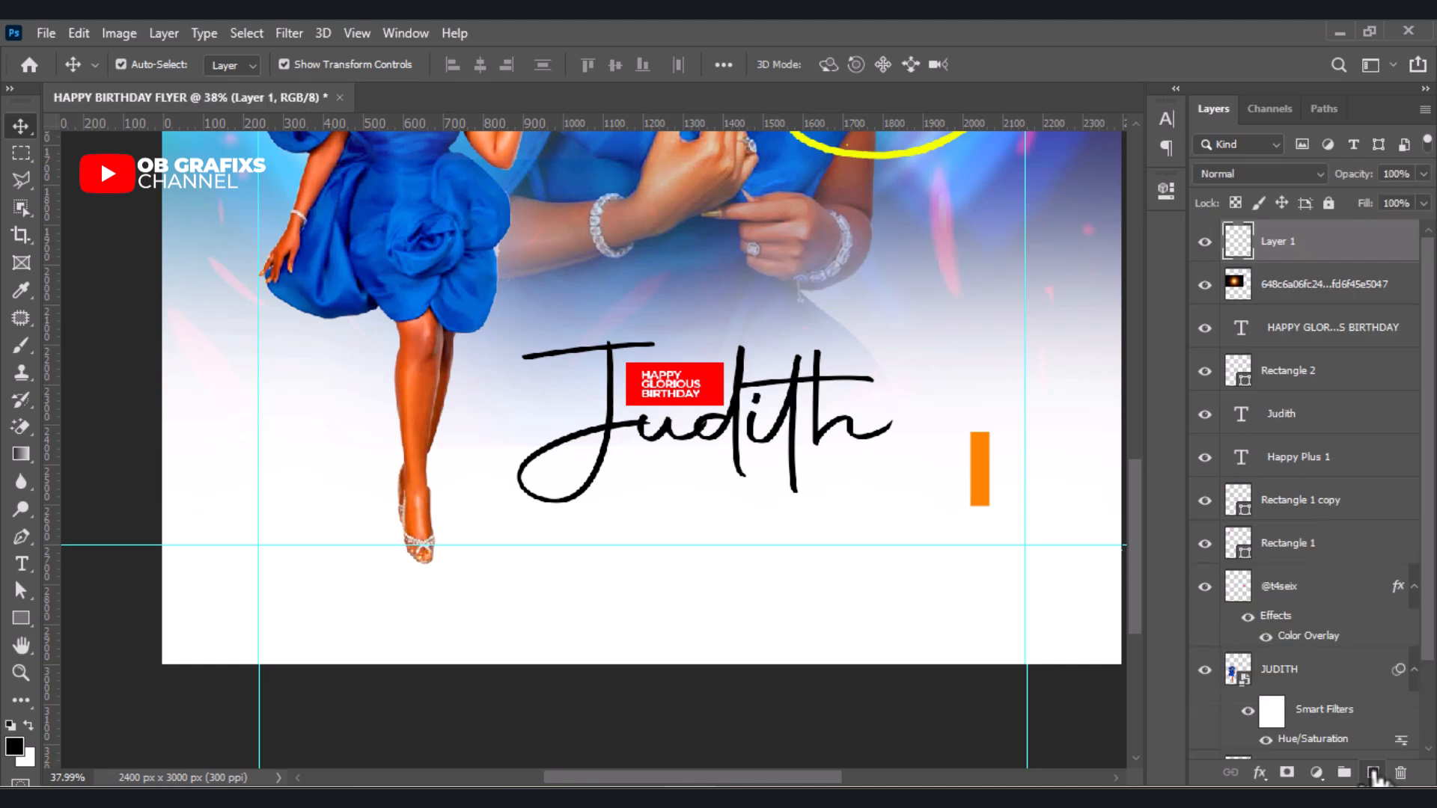
{"action": "scroll", "coordinate": [380, 592], "scroll_direction": "up", "scroll_amount": 4}
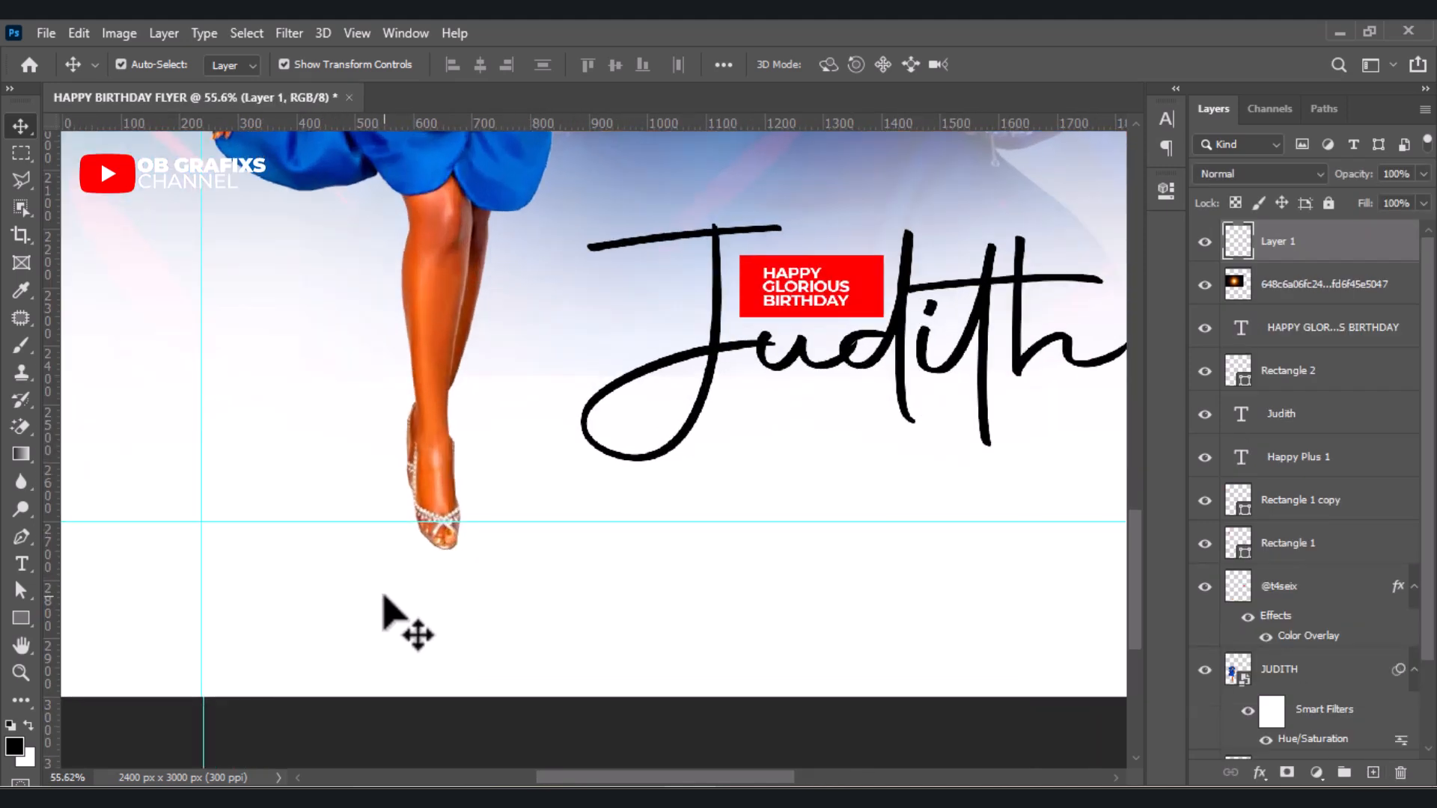
{"action": "left_click", "coordinate": [17, 346]}
{"action": "left_click", "coordinate": [151, 66]}
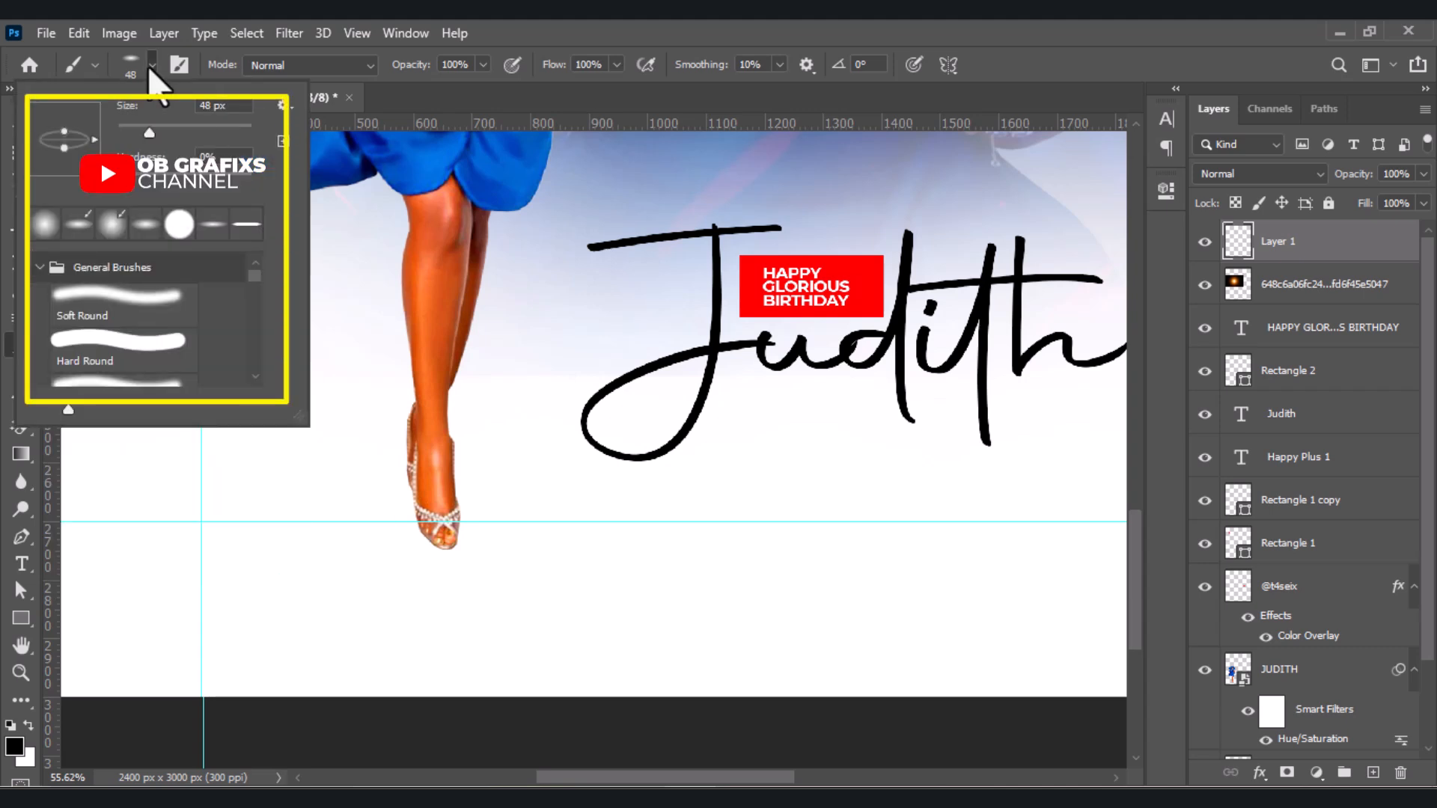
{"action": "left_click", "coordinate": [148, 65]}
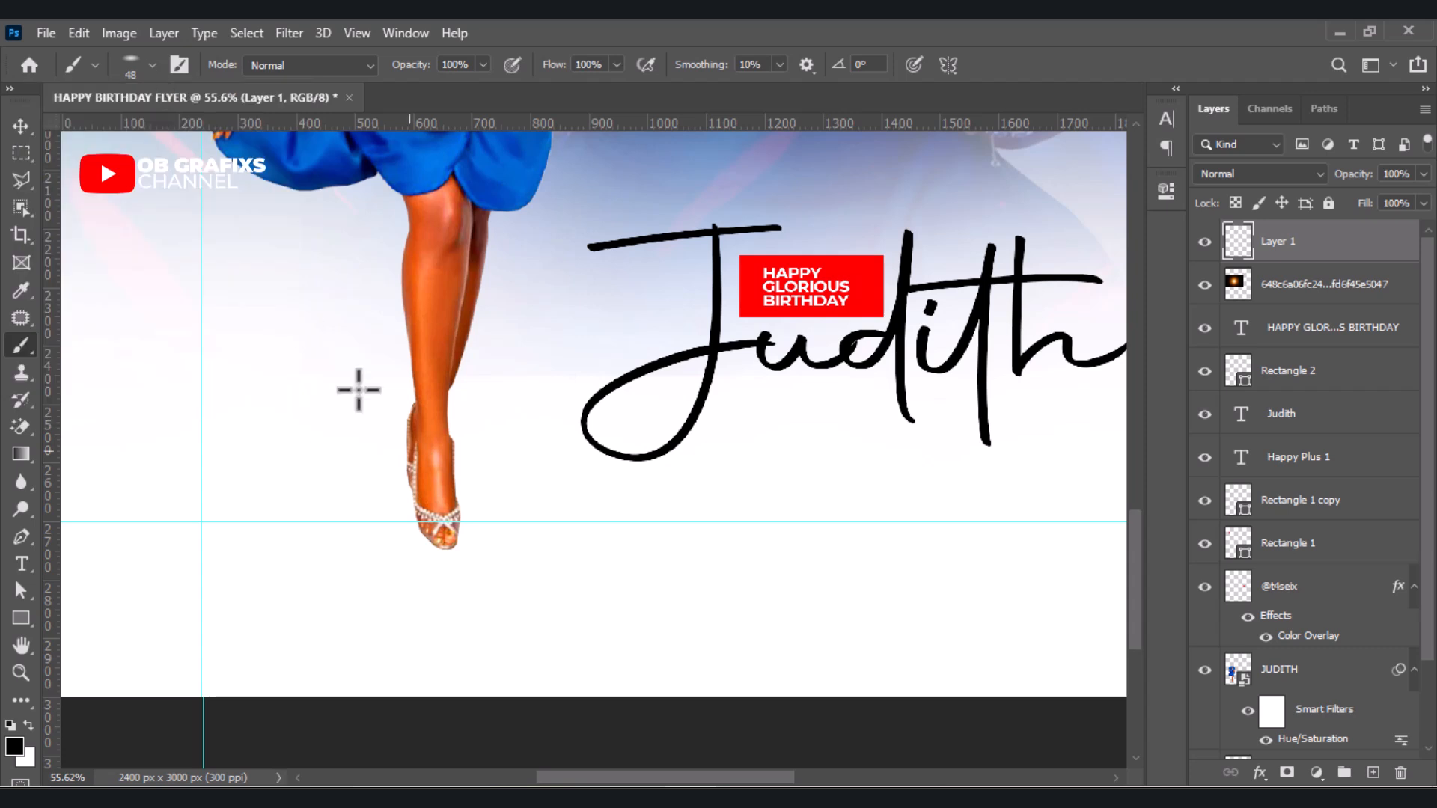
{"action": "scroll", "coordinate": [392, 577], "scroll_direction": "up", "scroll_amount": 3}
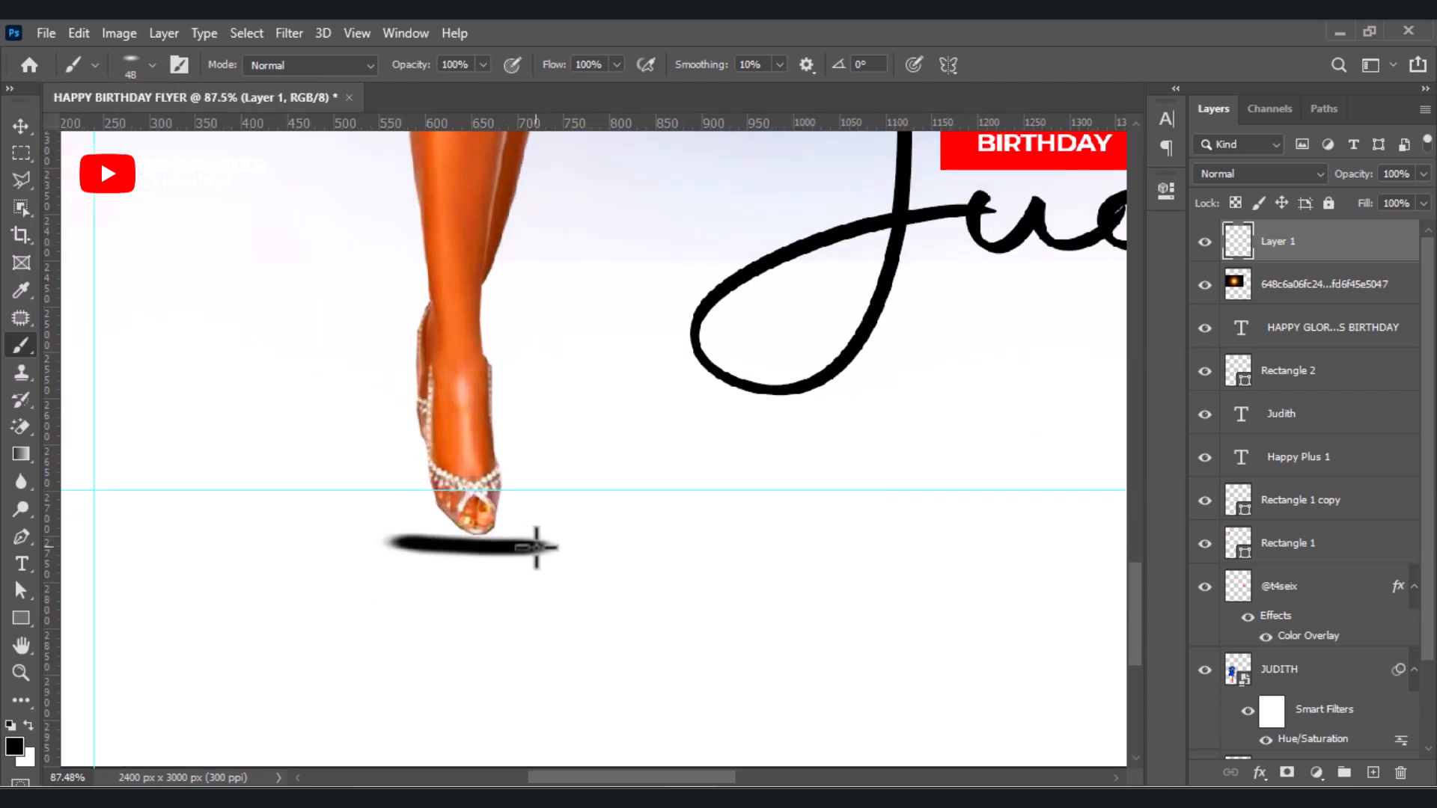
- Move the shadow stroke up against the sole of the shoe and lower its opacity to a soft grey
{"action": "left_click", "coordinate": [21, 127]}
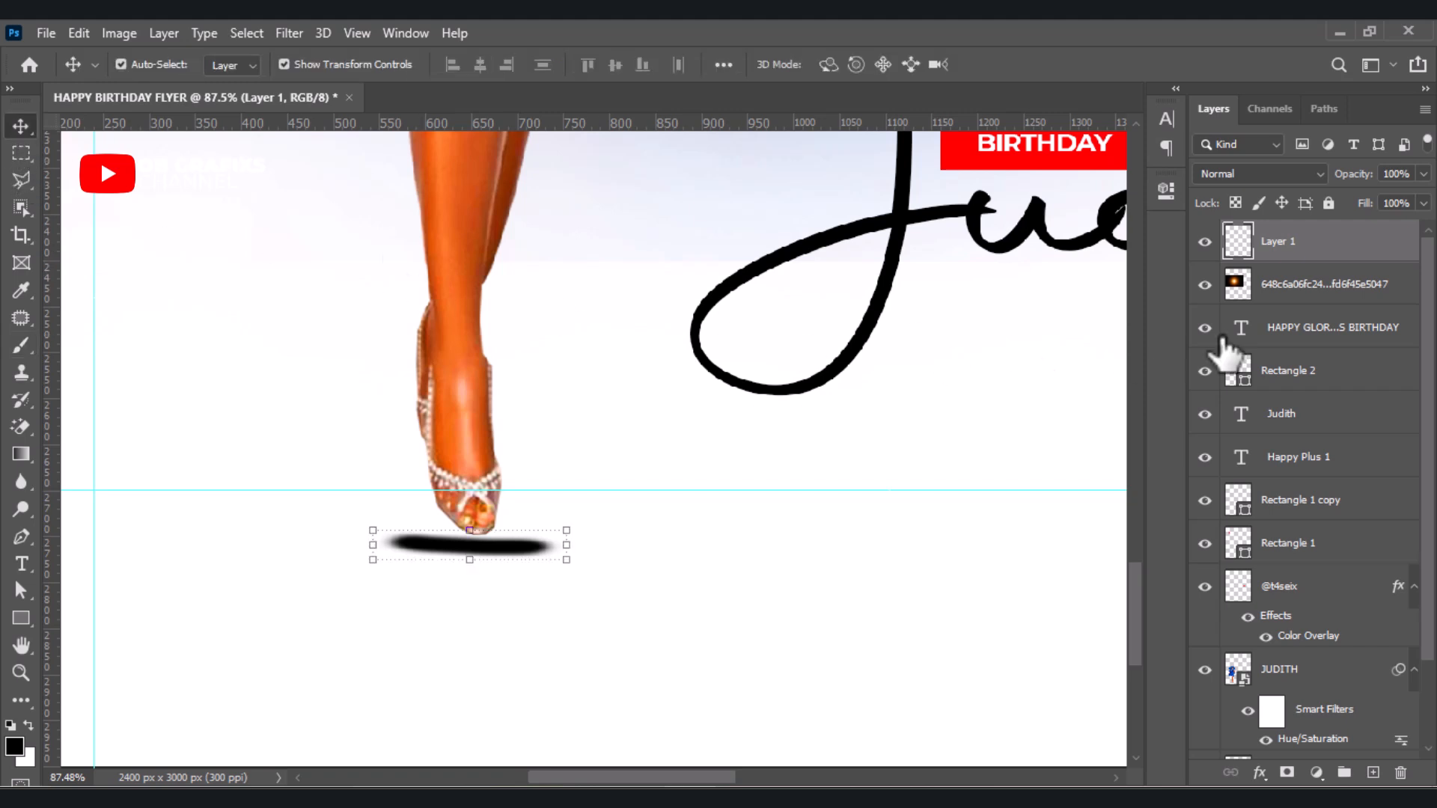
{"action": "left_click_drag", "start_coordinate": [509, 550], "coordinate": [511, 540]}
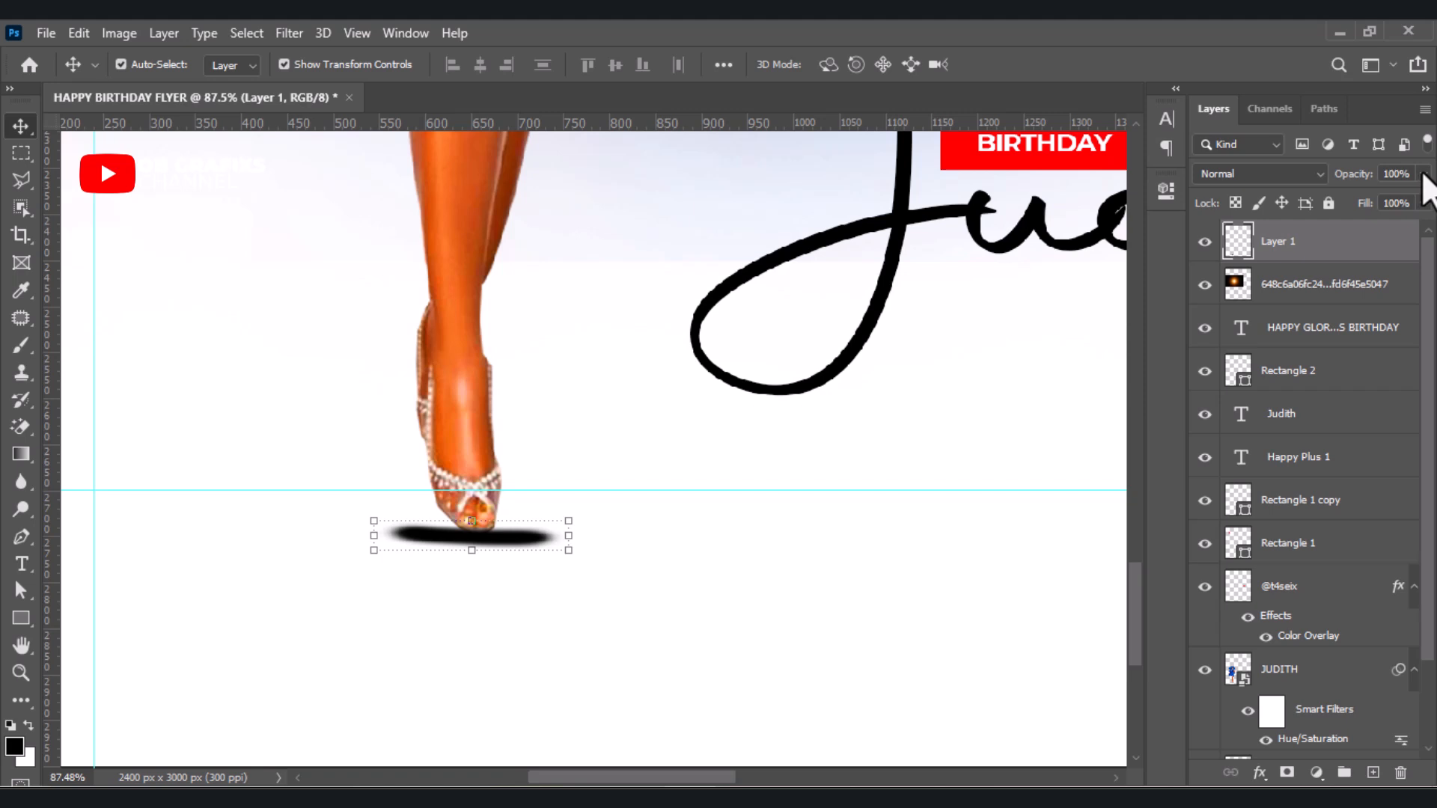
{"action": "left_click_drag", "start_coordinate": [1368, 195], "coordinate": [1360, 195]}
{"action": "left_click", "coordinate": [945, 547]}
{"action": "scroll", "coordinate": [558, 600], "scroll_direction": "down", "scroll_amount": 5}
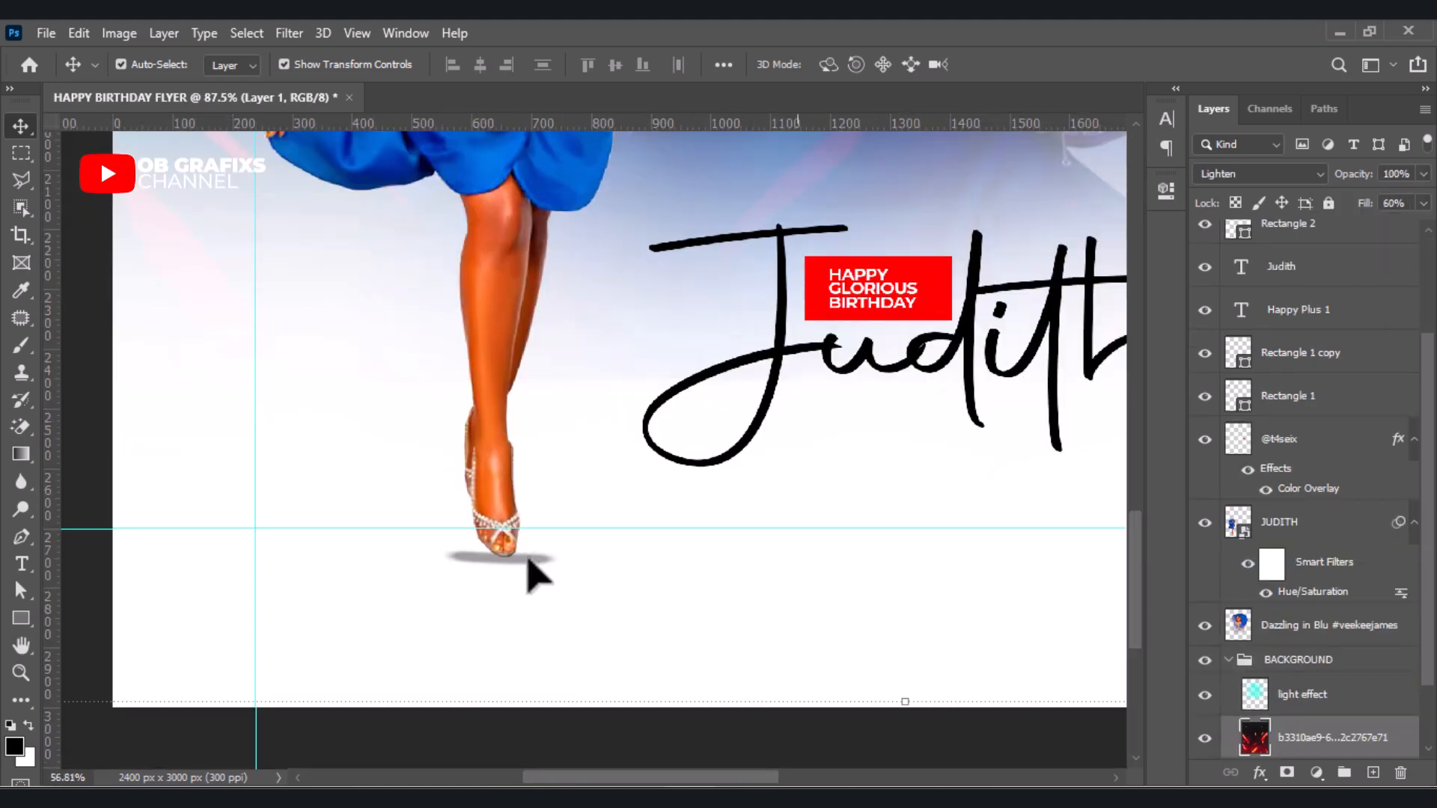
{"action": "scroll", "coordinate": [533, 575], "scroll_direction": "down", "scroll_amount": 10}
{"action": "scroll", "coordinate": [543, 558], "scroll_direction": "down", "scroll_amount": 1}
{"action": "left_click", "coordinate": [936, 477]}
{"action": "scroll", "coordinate": [591, 524], "scroll_direction": "down", "scroll_amount": 2}
{"action": "scroll", "coordinate": [936, 509], "scroll_direction": "up", "scroll_amount": 4}
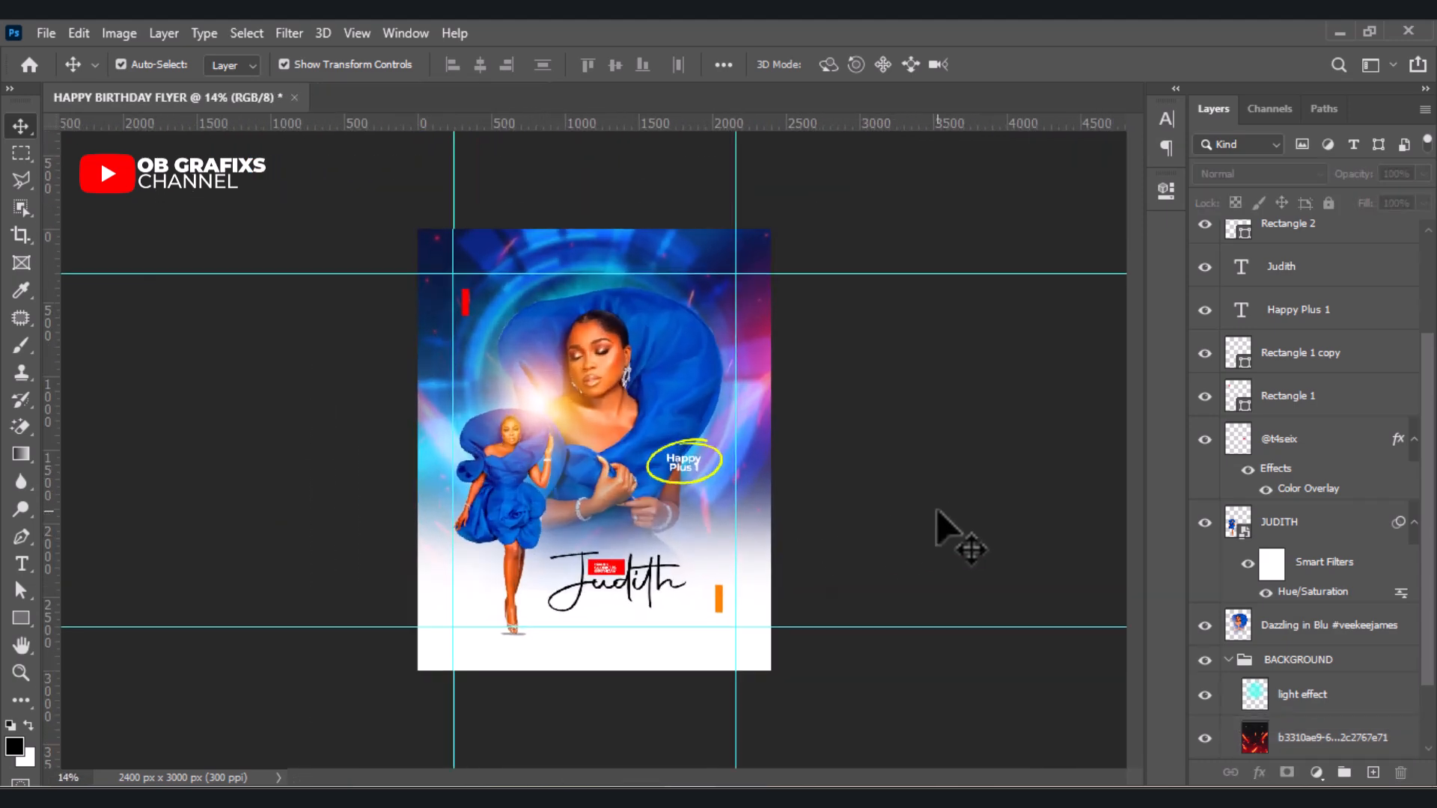
- Slightly reduce the opacity of the orange glow layer
{"action": "left_click", "coordinate": [532, 408]}
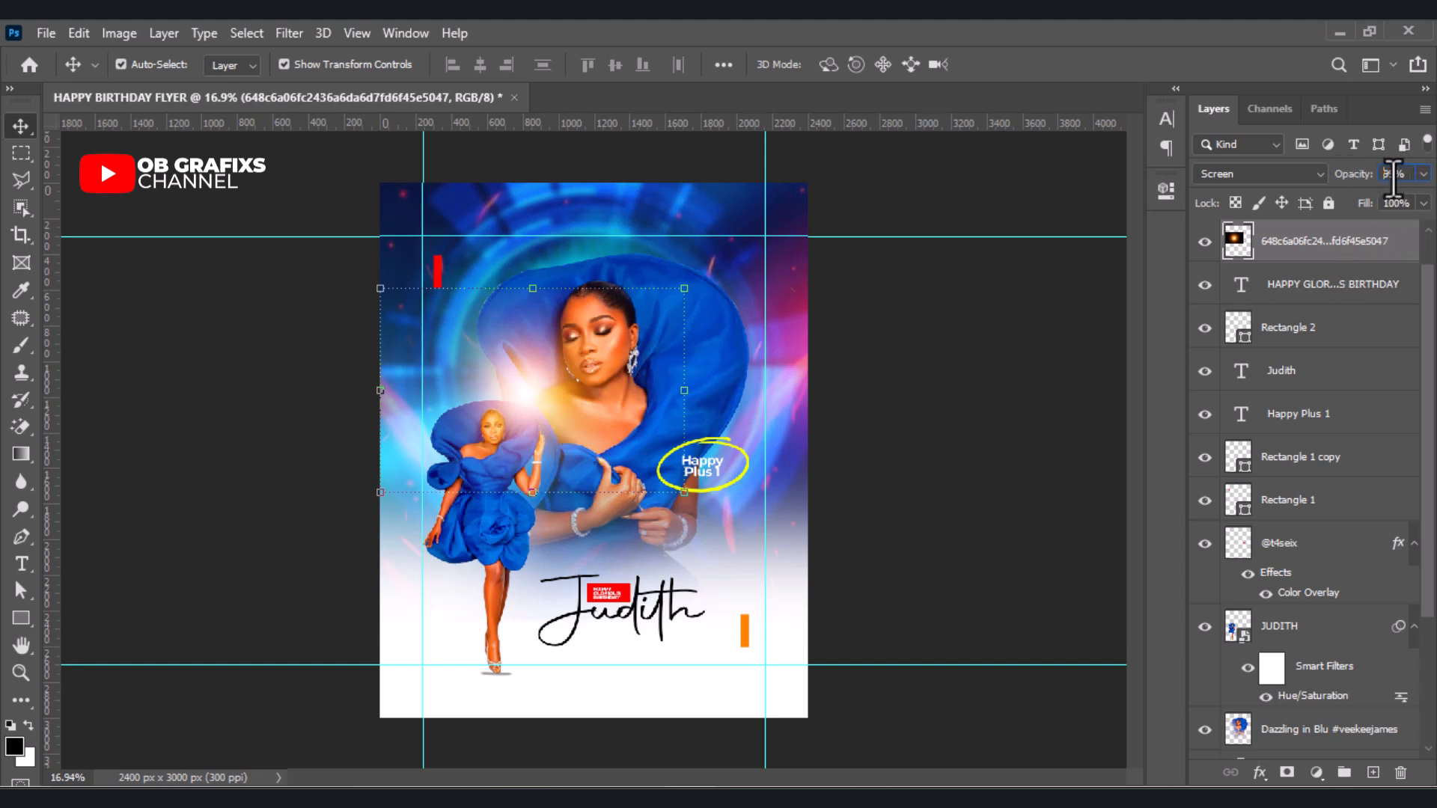
{"action": "scroll", "coordinate": [1394, 178], "scroll_direction": "down", "scroll_amount": 1}
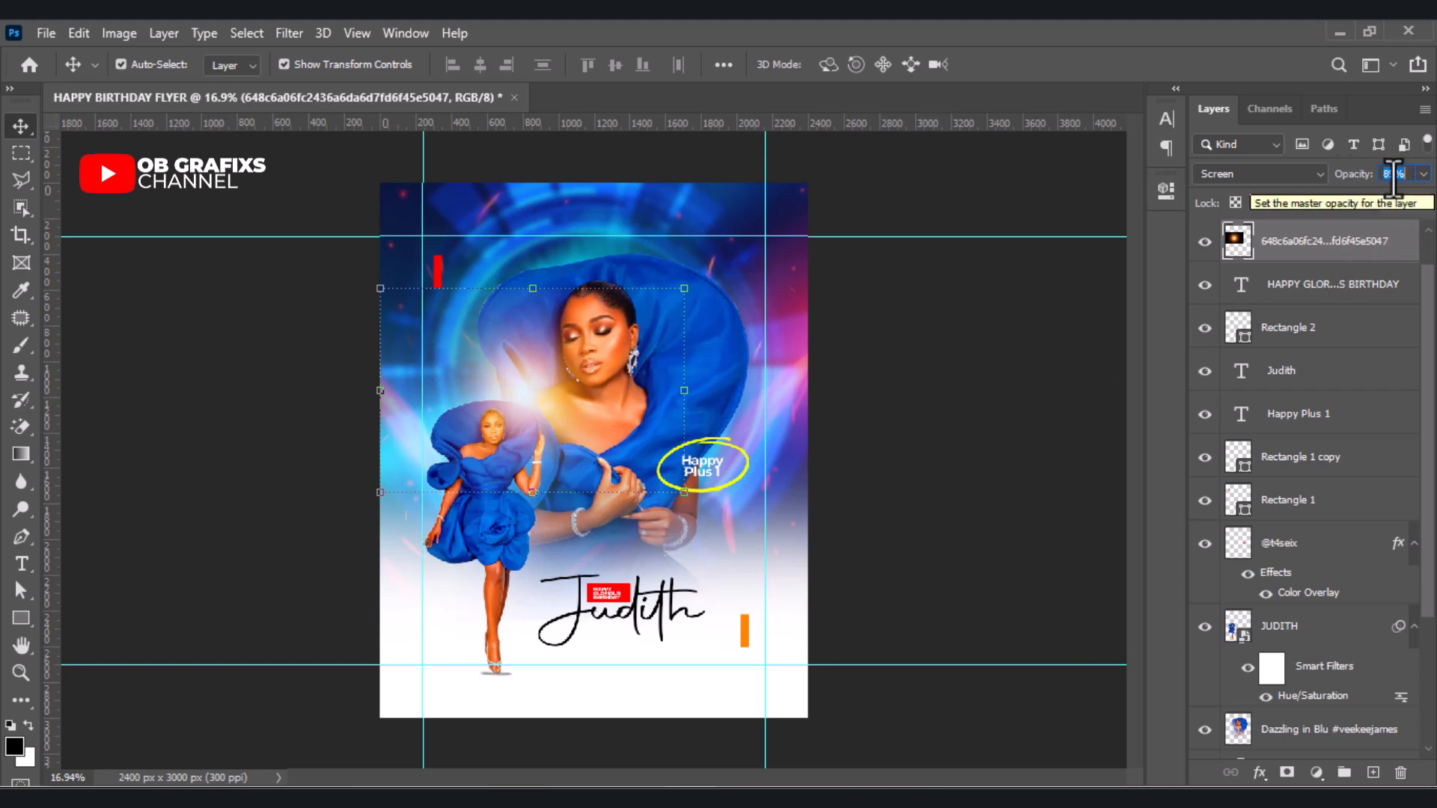
{"action": "left_click", "coordinate": [987, 483]}
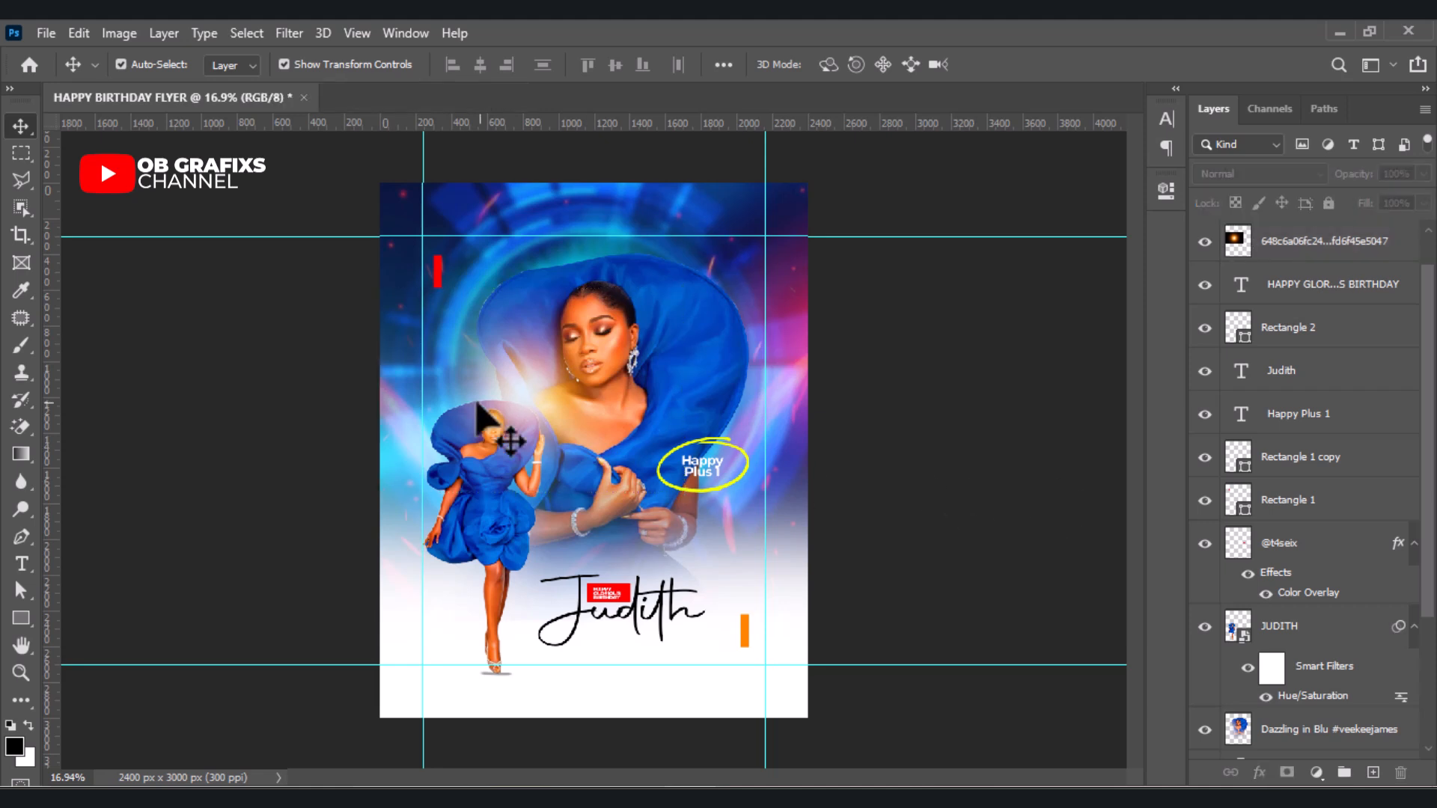
{"action": "left_click", "coordinate": [540, 394]}
{"action": "left_click", "coordinate": [642, 410]}
- Deselect all layers and clear all guides from the flyer
{"action": "left_click", "coordinate": [988, 479]}
{"action": "scroll", "coordinate": [812, 621], "scroll_direction": "up", "scroll_amount": 1}
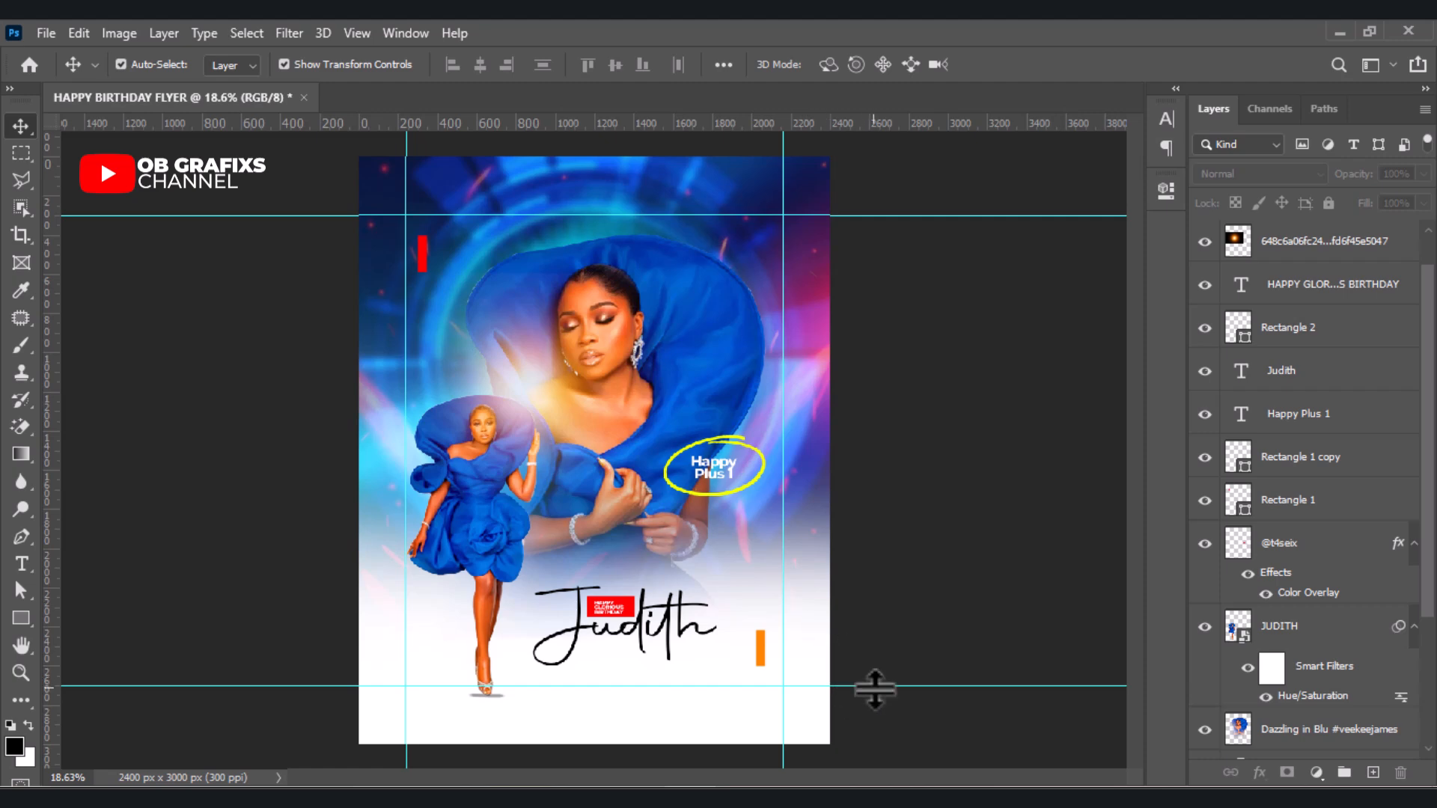
{"action": "left_click", "coordinate": [356, 33]}
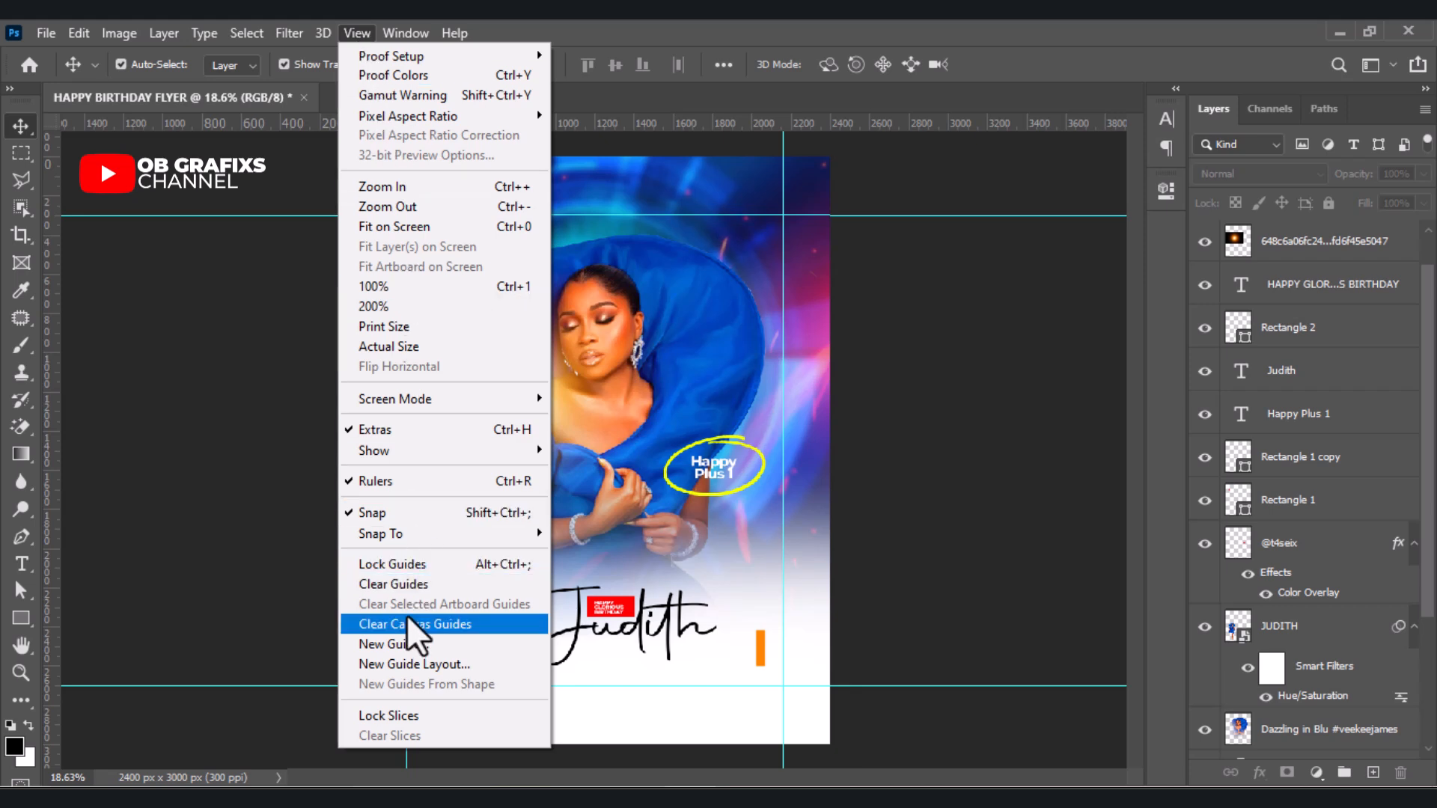
{"action": "left_click", "coordinate": [407, 587]}
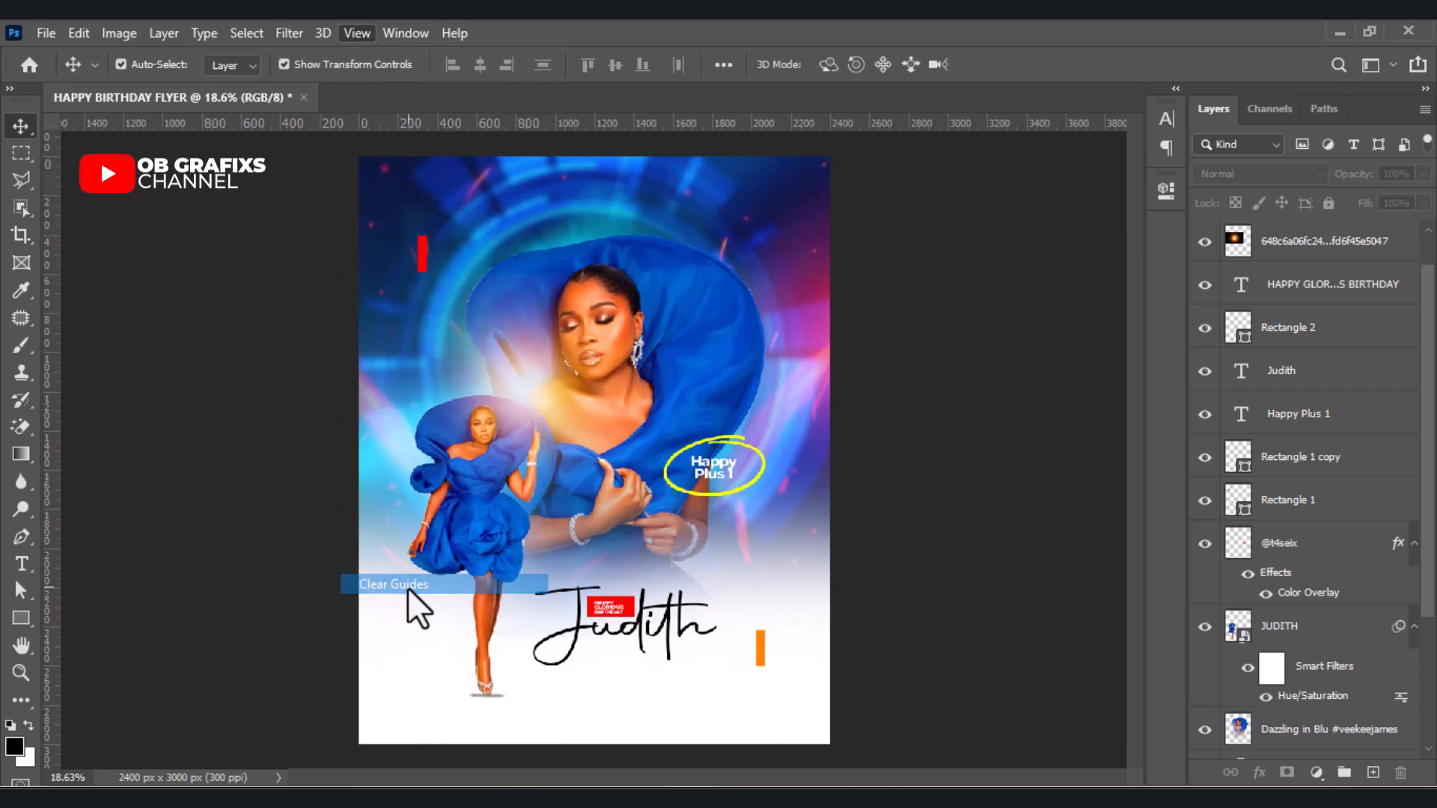